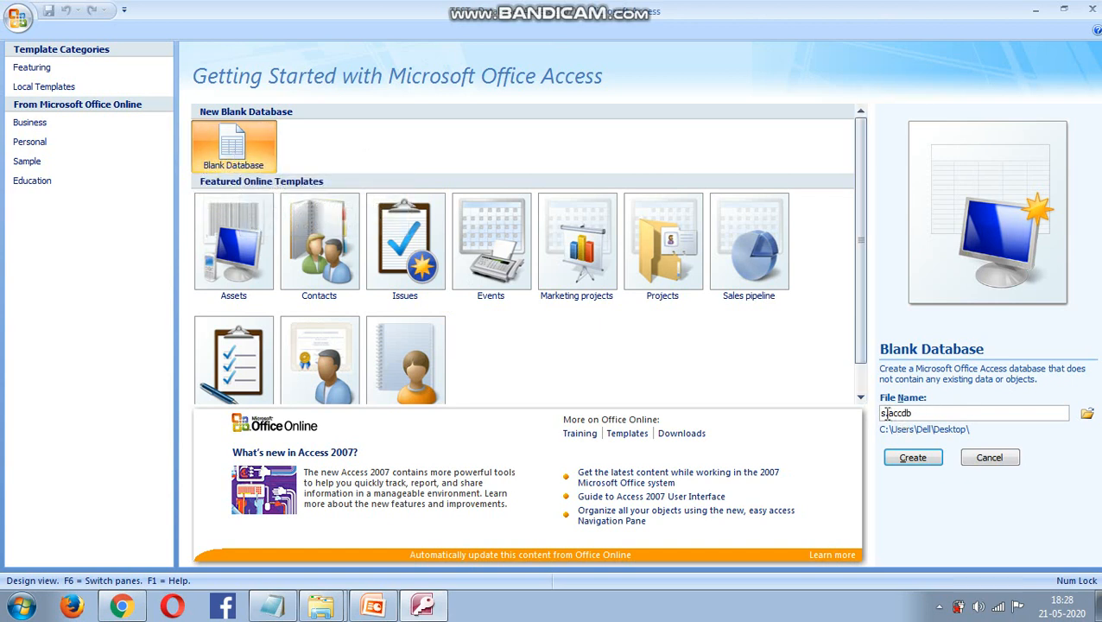
- Name the blank database studentdatabase, set its location to the Desktop, and create it
key("BackSpace")
key("BackSpace")
type("student")
type("database")
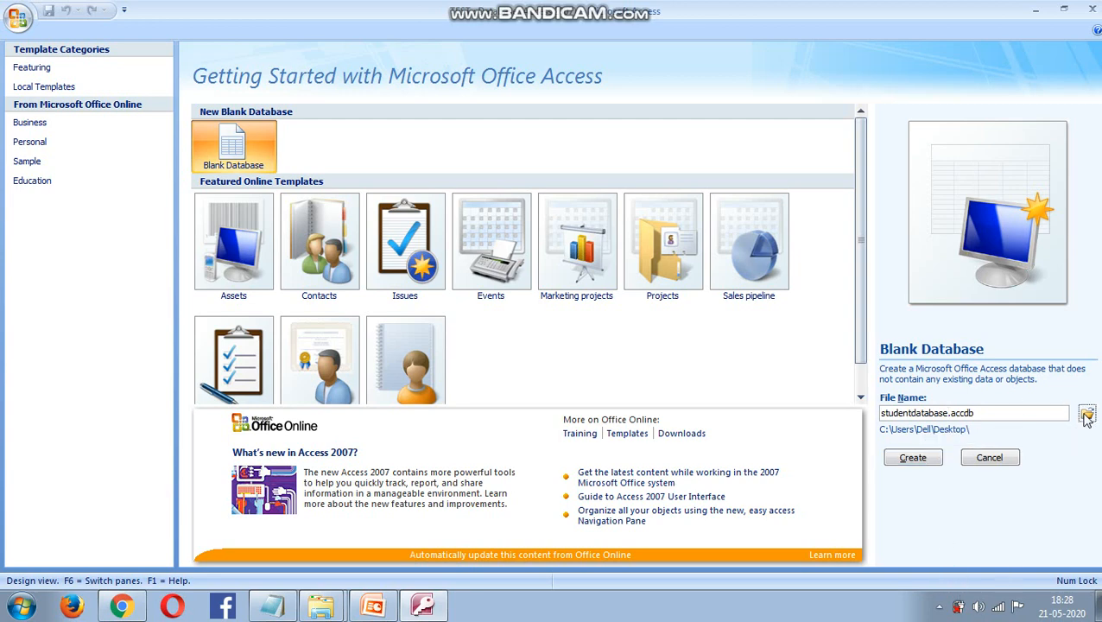
left_click(1086, 414)
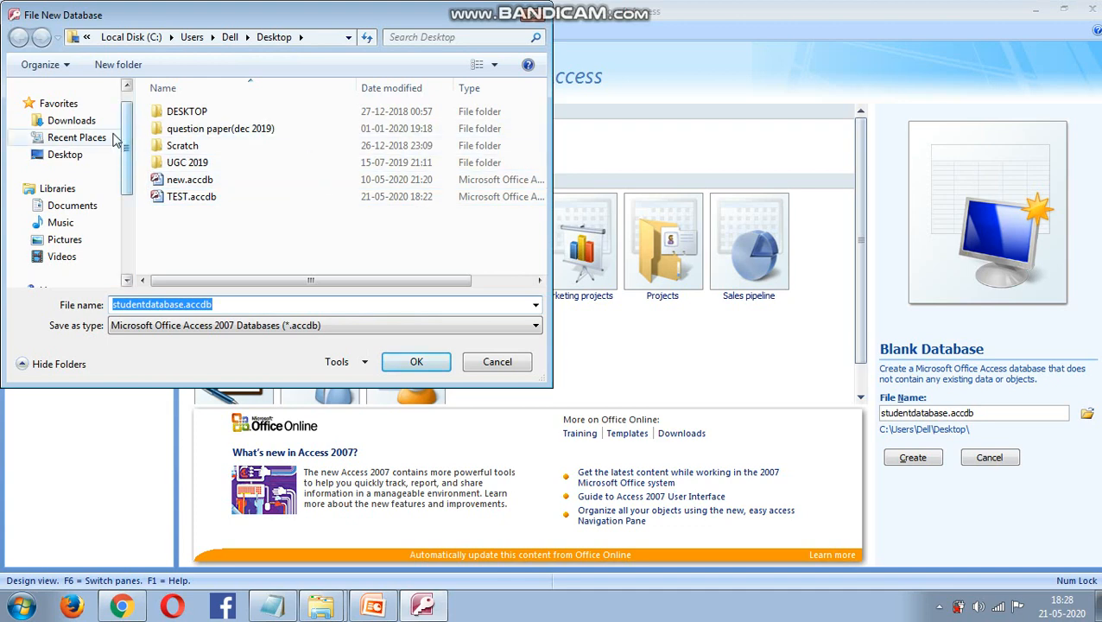
left_click(65, 154)
left_click(416, 361)
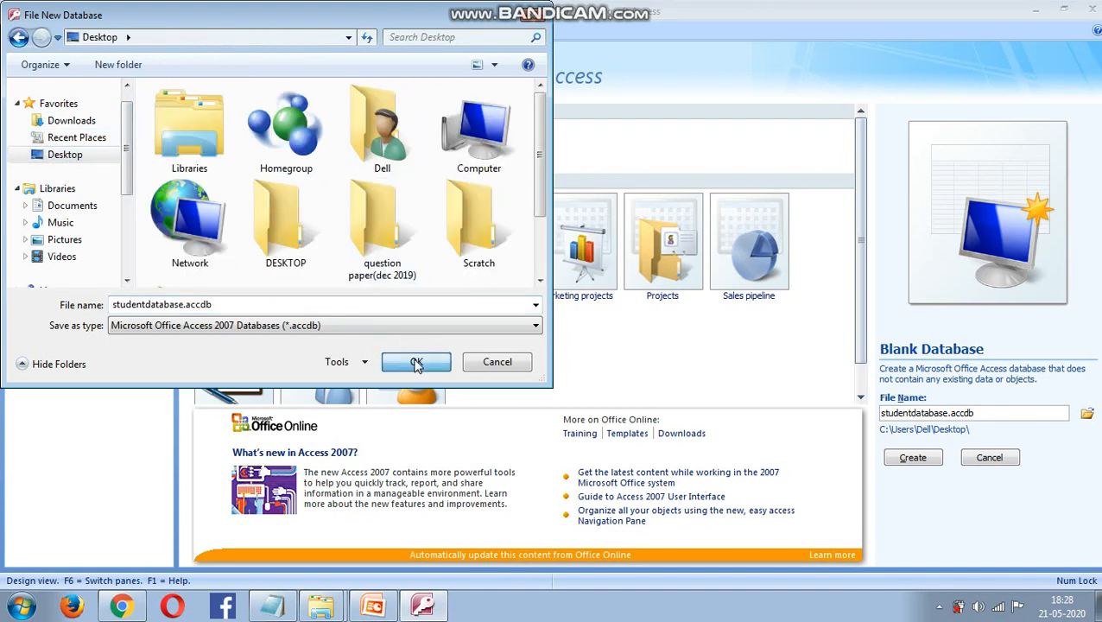
left_click(915, 460)
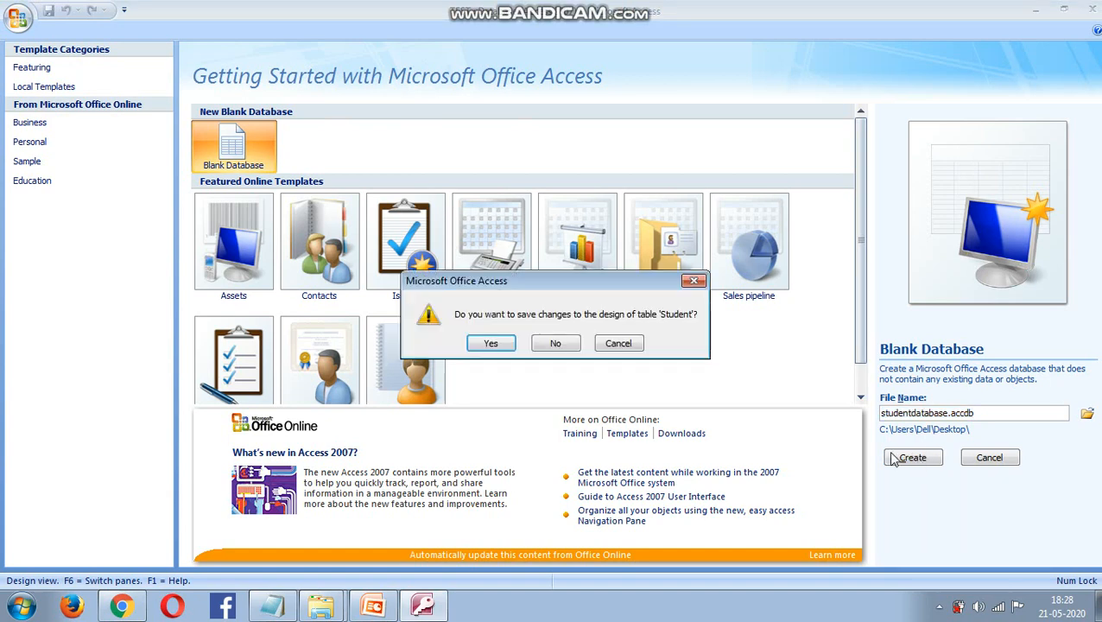
- Save the pending table, then open Table1 in Design view, saving it as student_personal
left_click(490, 344)
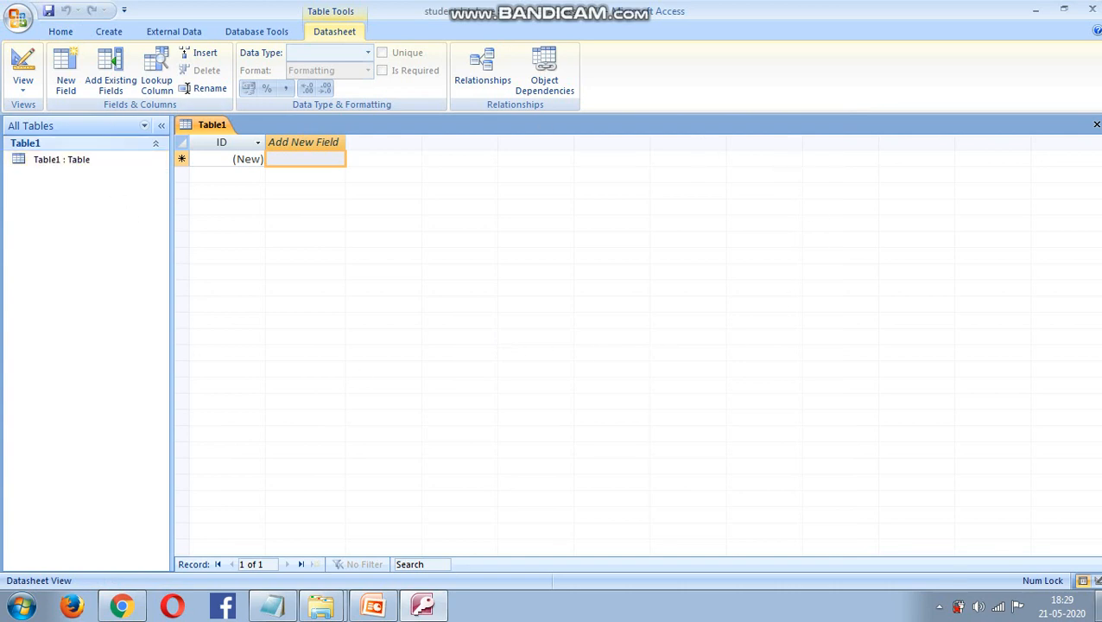
right_click(95, 169)
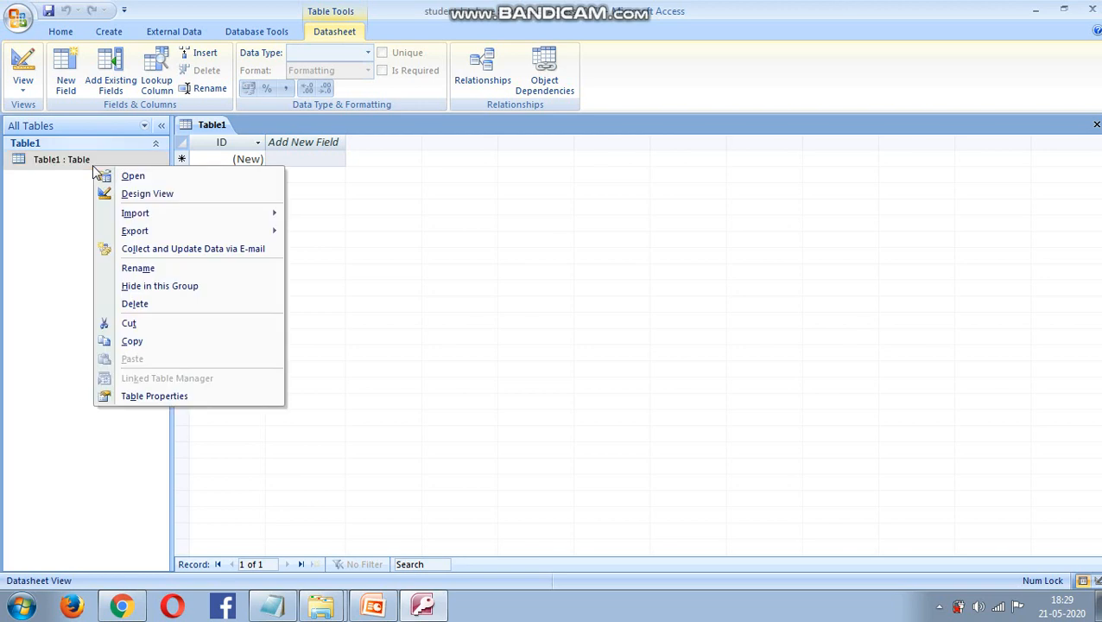
left_click(138, 194)
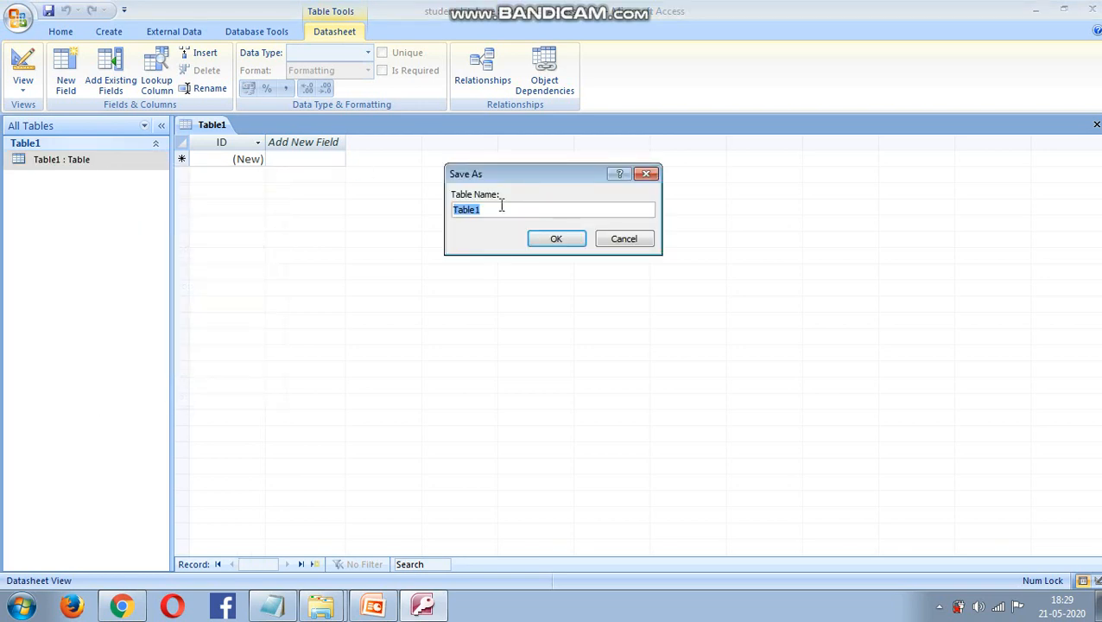
key("BackSpace")
type("student_personal")
left_click(553, 236)
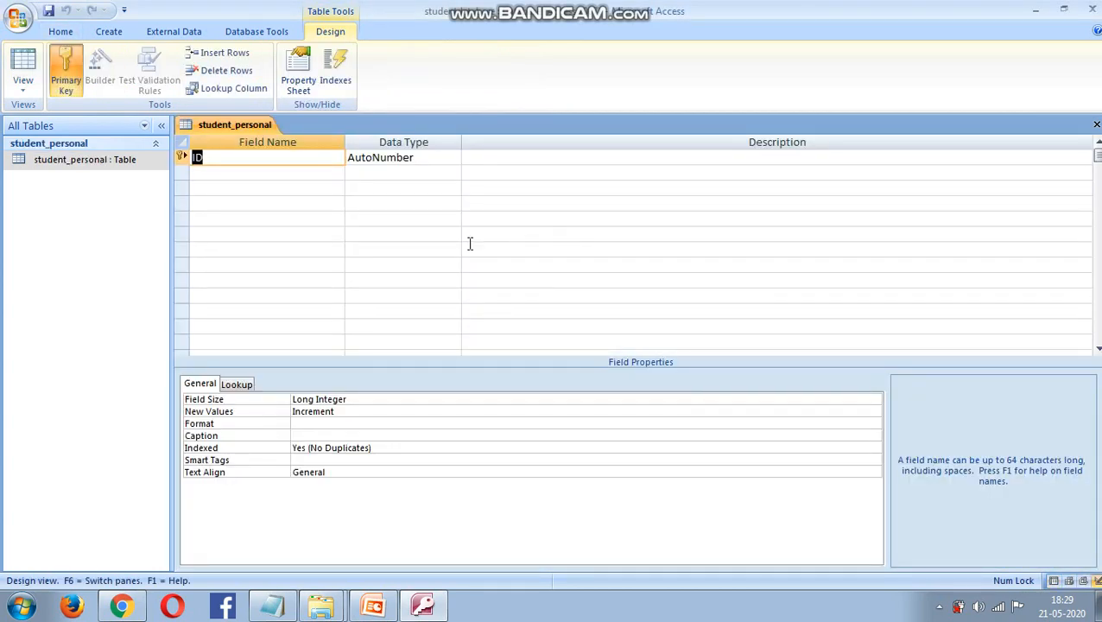
- Rename the ID field to Roll and add a Name field, accepting the reserved-word warning
left_click(213, 156)
key("BackSpace")
key("BackSpace")
type("Roll")
left_click(254, 175)
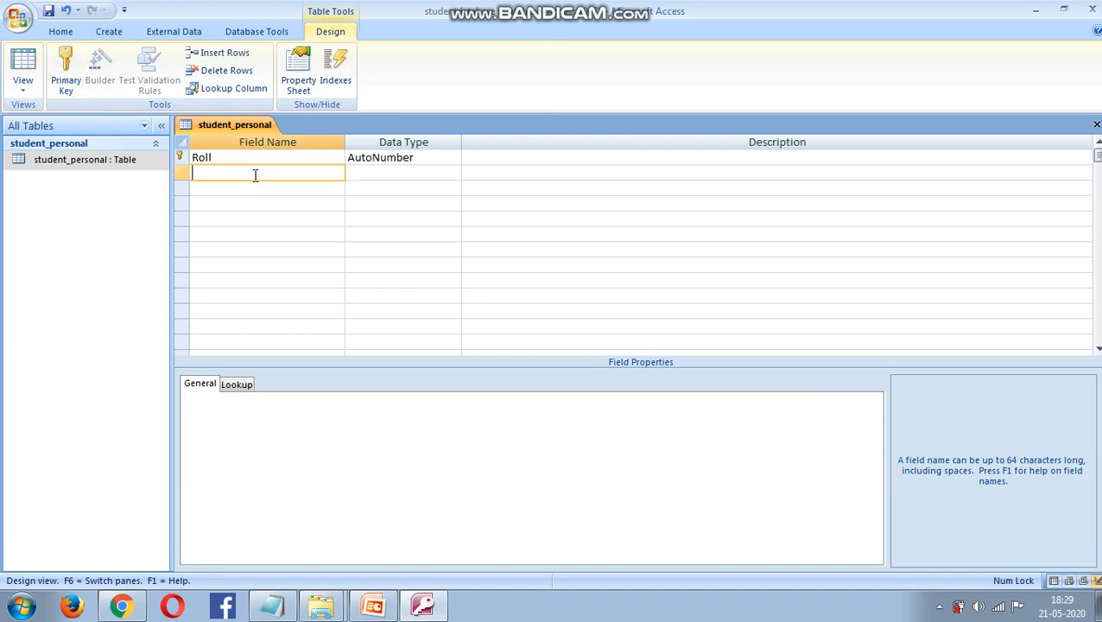
type("Name")
left_click(397, 175)
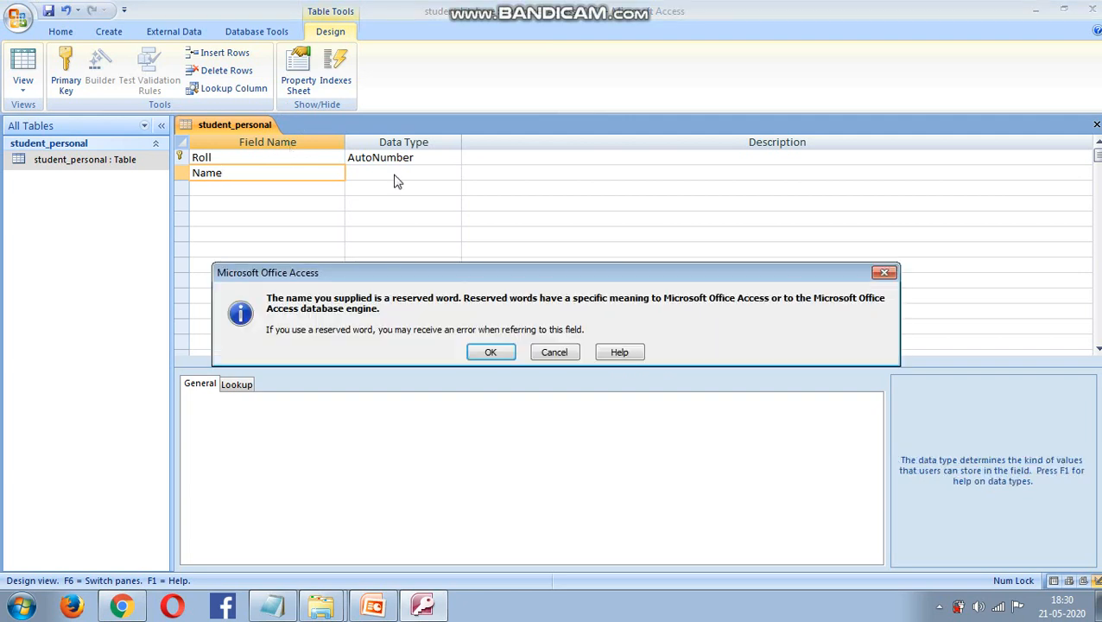
left_click(503, 353)
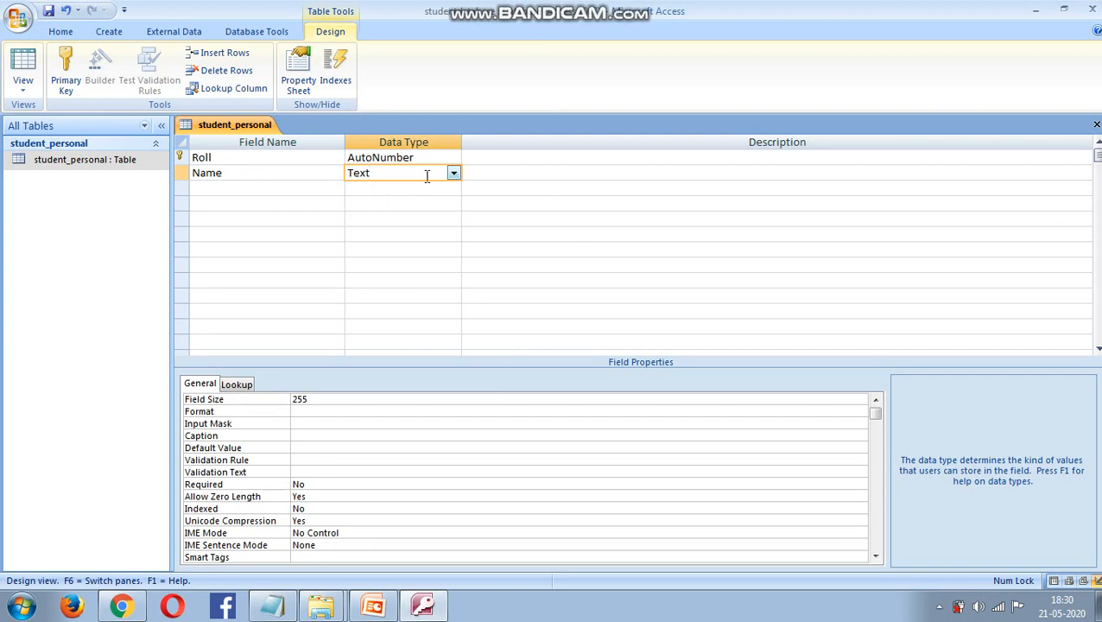
left_click(254, 191)
- Add an Address field of type Memo and a Gender field of type Text
type("Address")
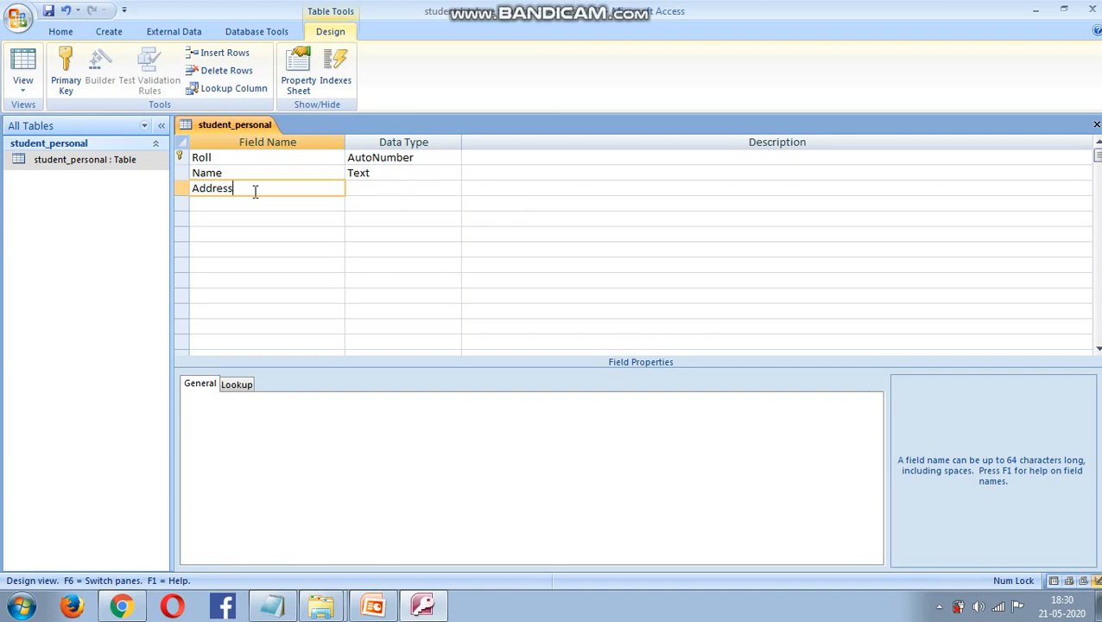
left_click(383, 188)
left_click(456, 189)
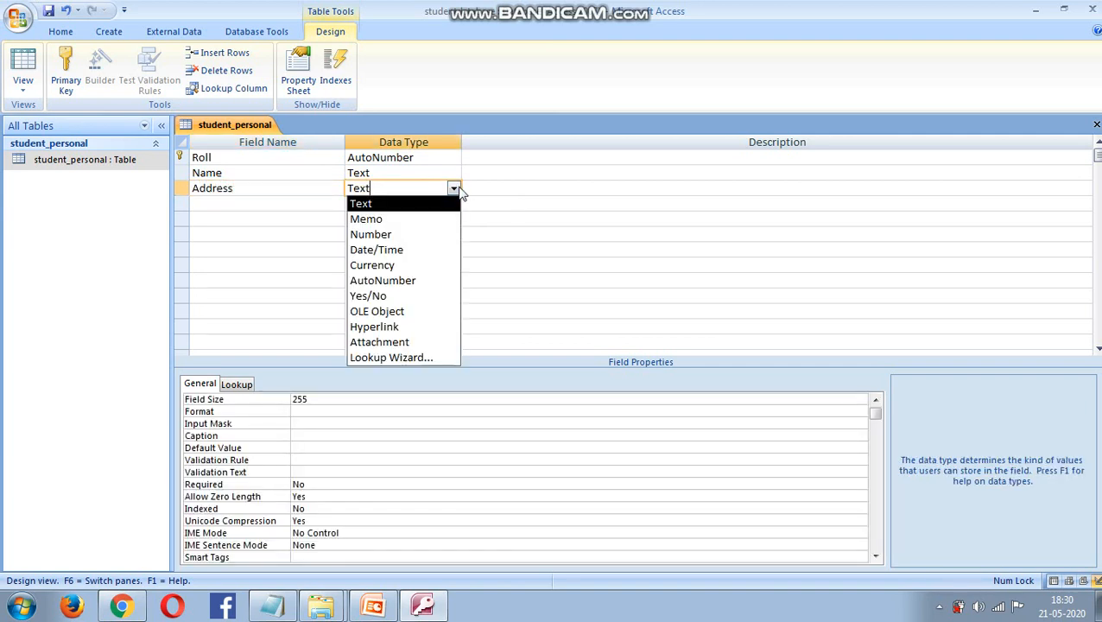
left_click(405, 220)
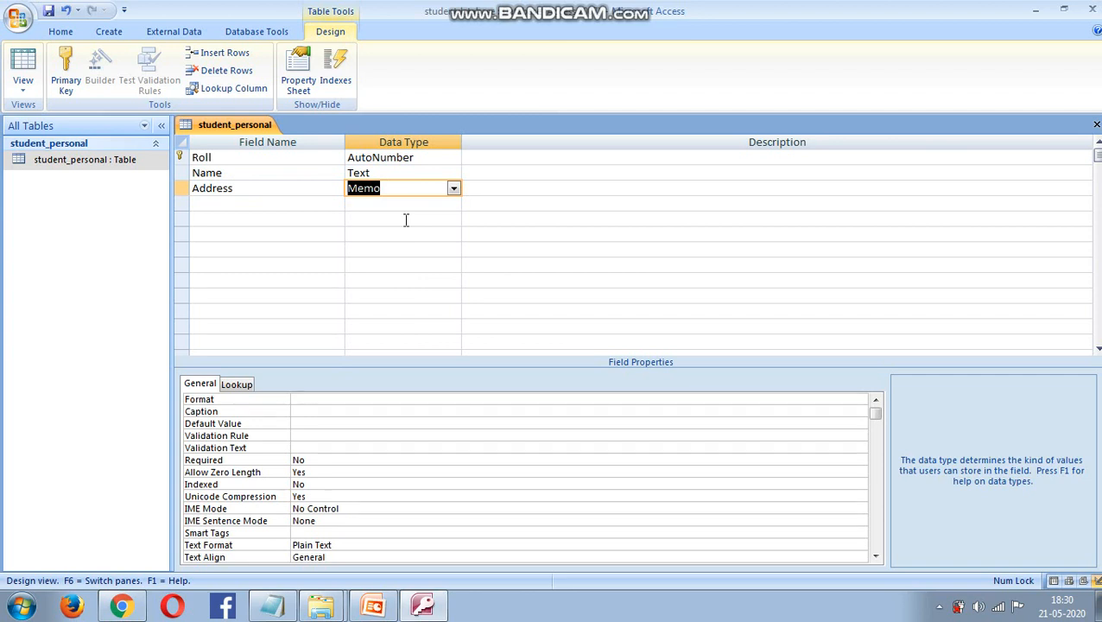
left_click(248, 205)
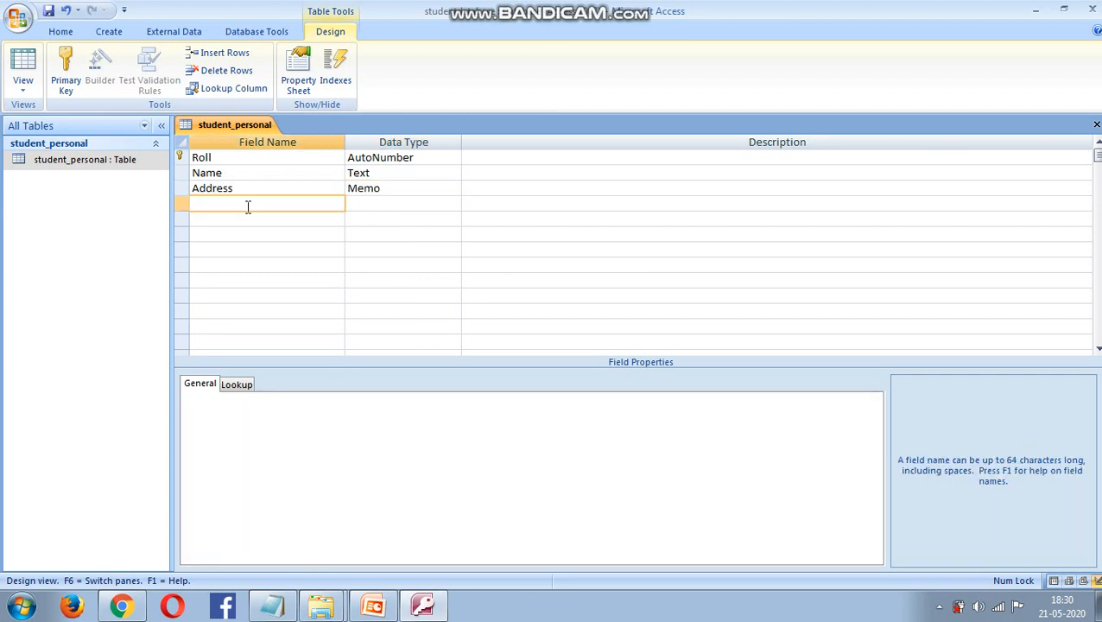
type("Gender")
left_click(377, 203)
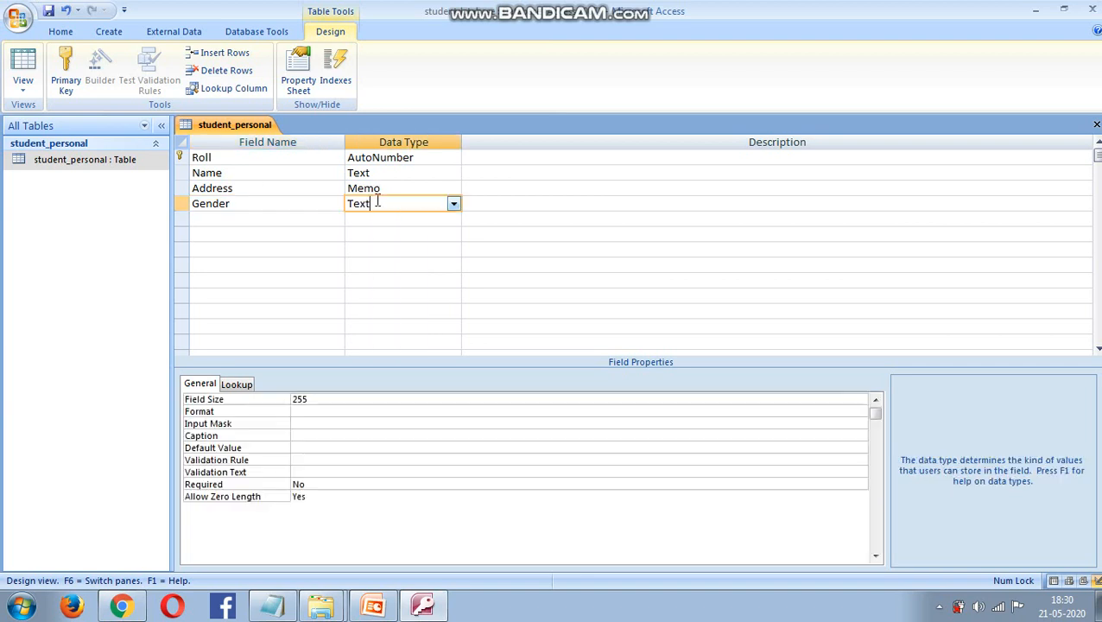
left_click(453, 204)
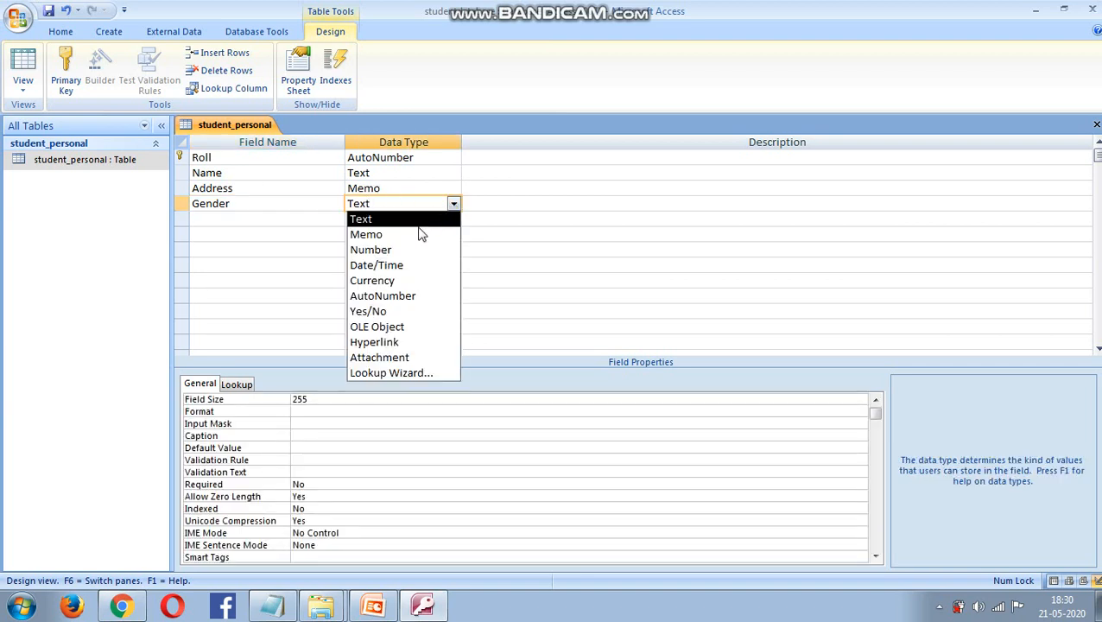
left_click(377, 219)
- Add a DOB field of type Date/Time and a Phone No field of type Text
left_click(247, 222)
type("D")
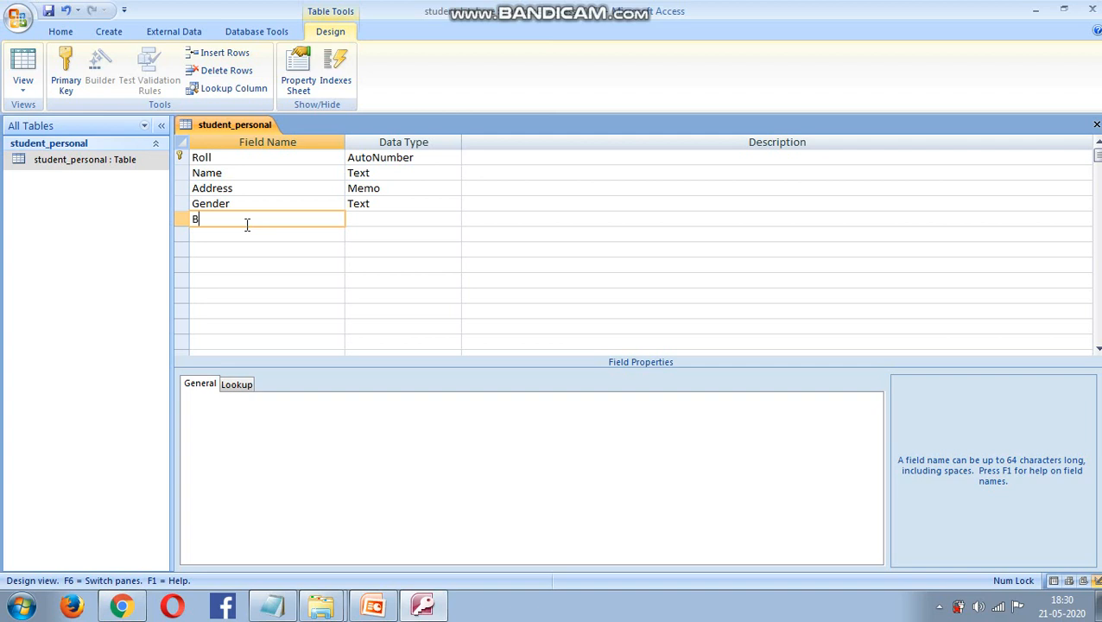
key("BackSpace")
type("DOB")
left_click(432, 217)
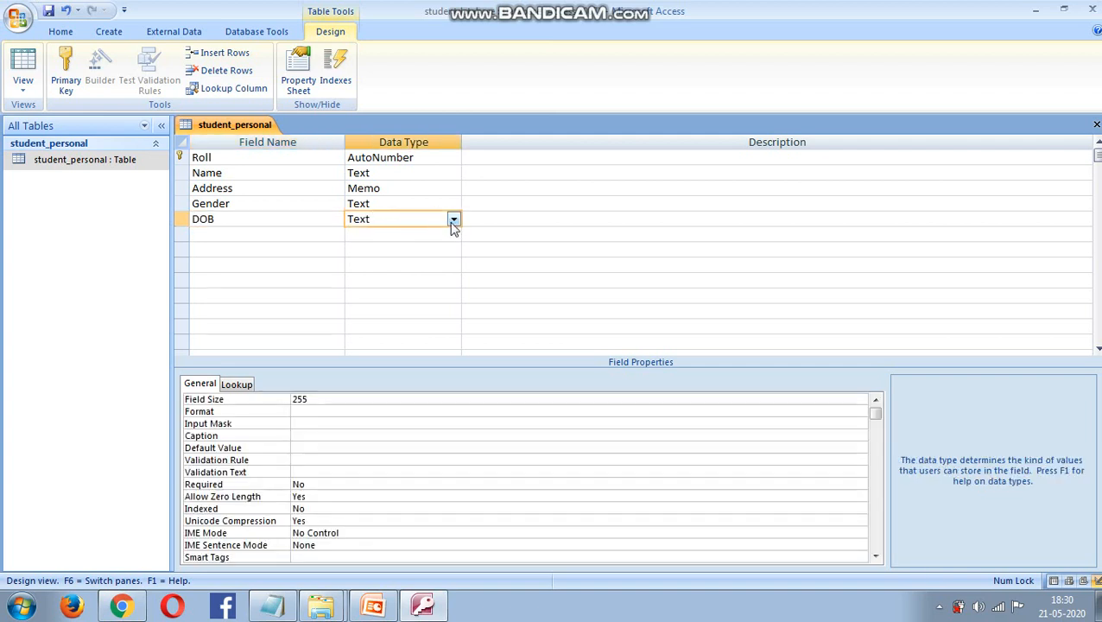
left_click(453, 220)
left_click(388, 278)
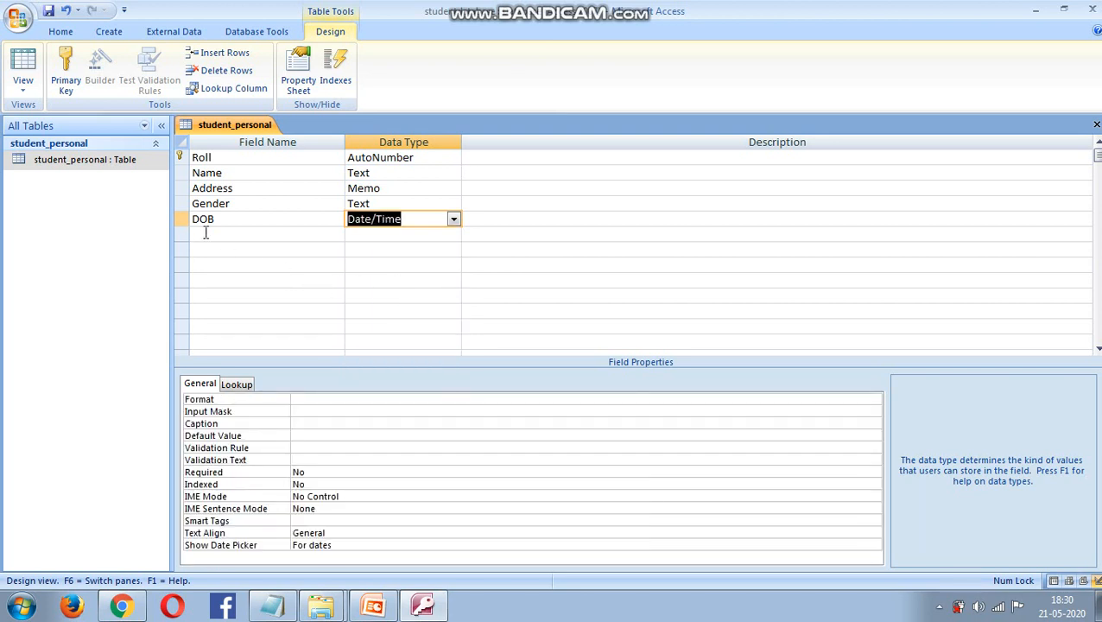
left_click(204, 235)
type("Phone")
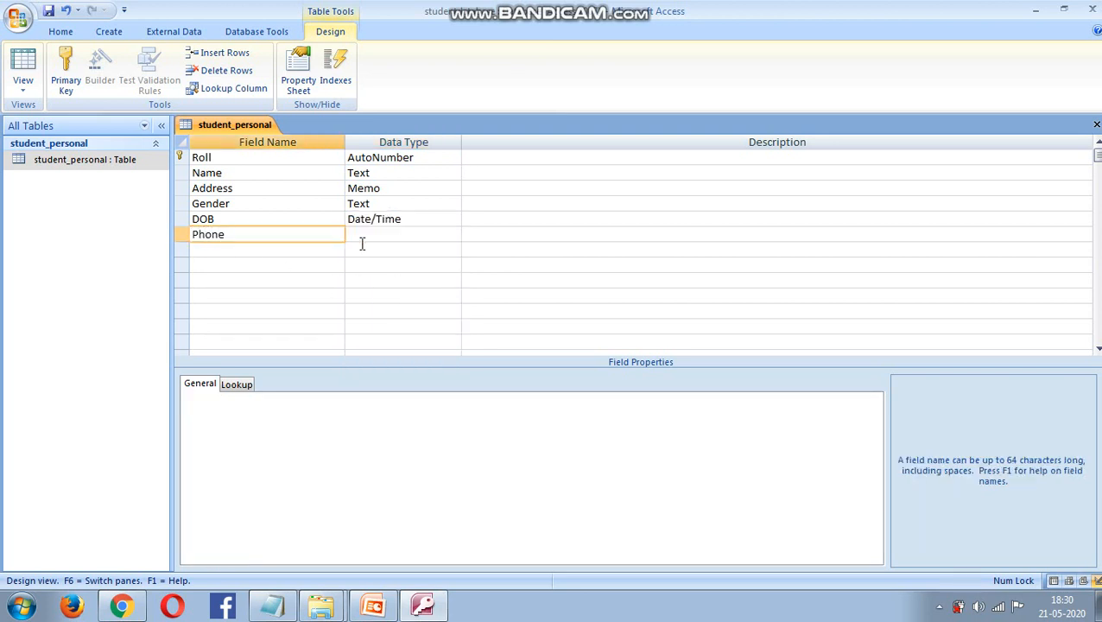
type(" No")
left_click(386, 234)
left_click(453, 235)
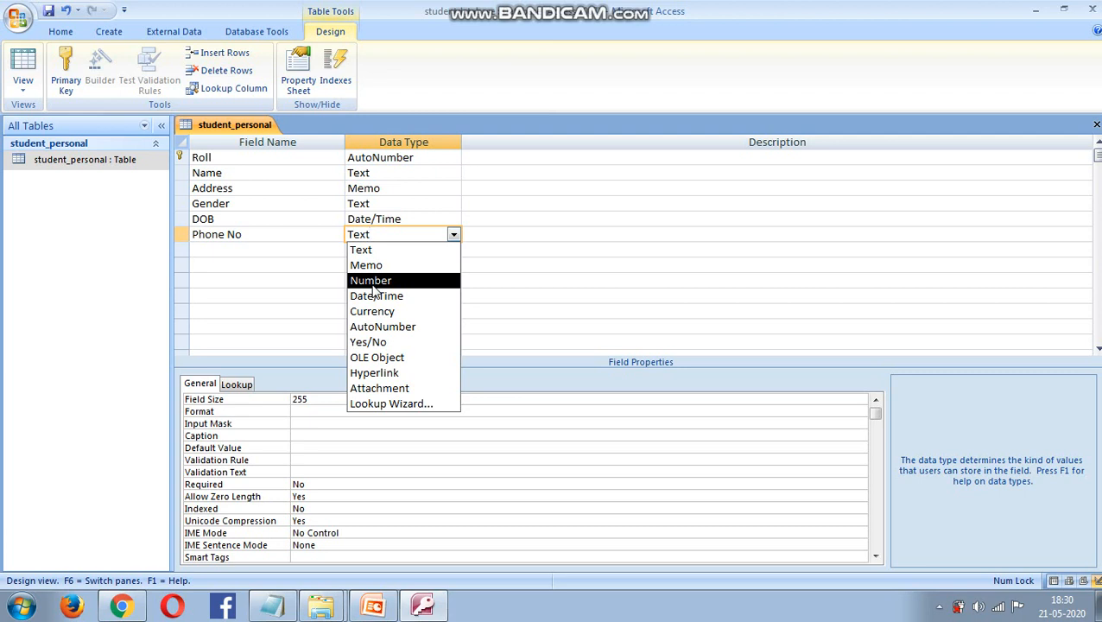
left_click(371, 252)
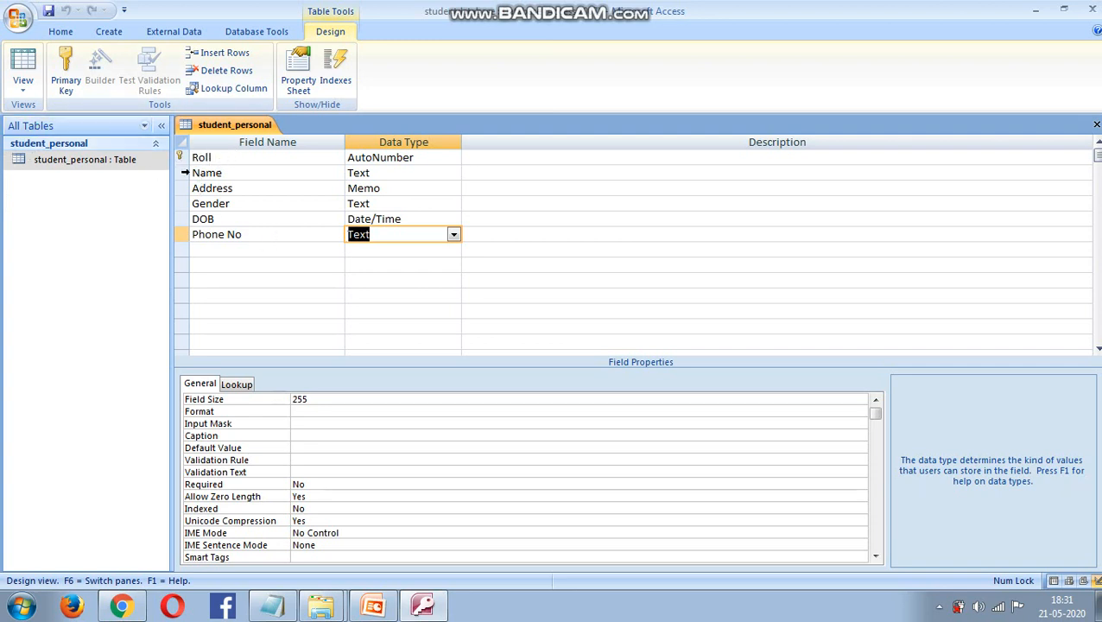
- Toggle the primary key off and back on so Roll remains the primary key
right_click(180, 173)
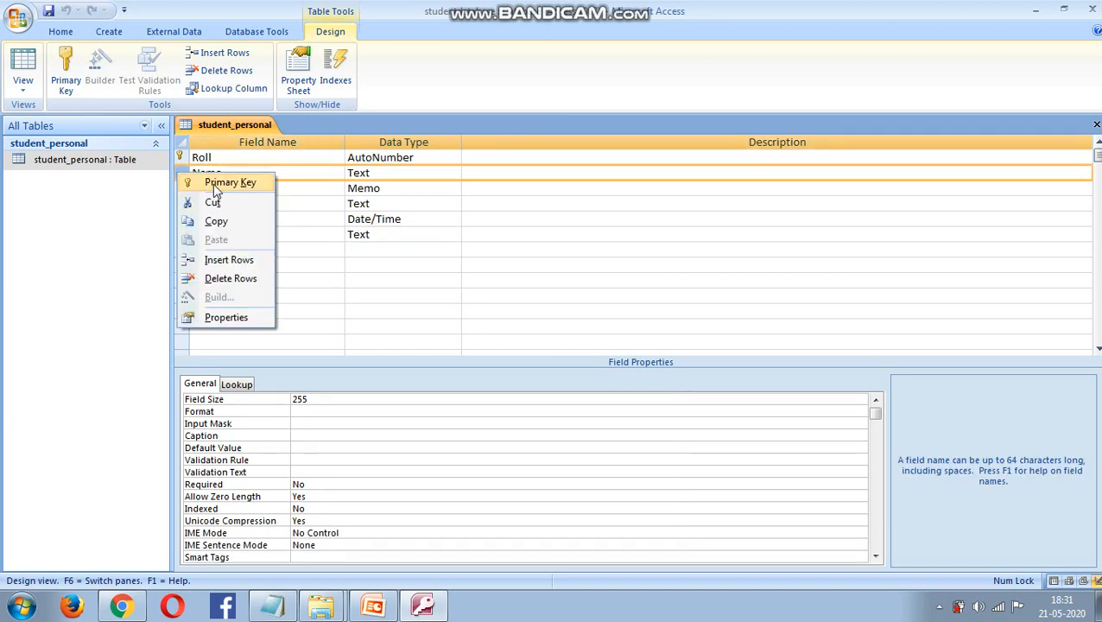
left_click(129, 204)
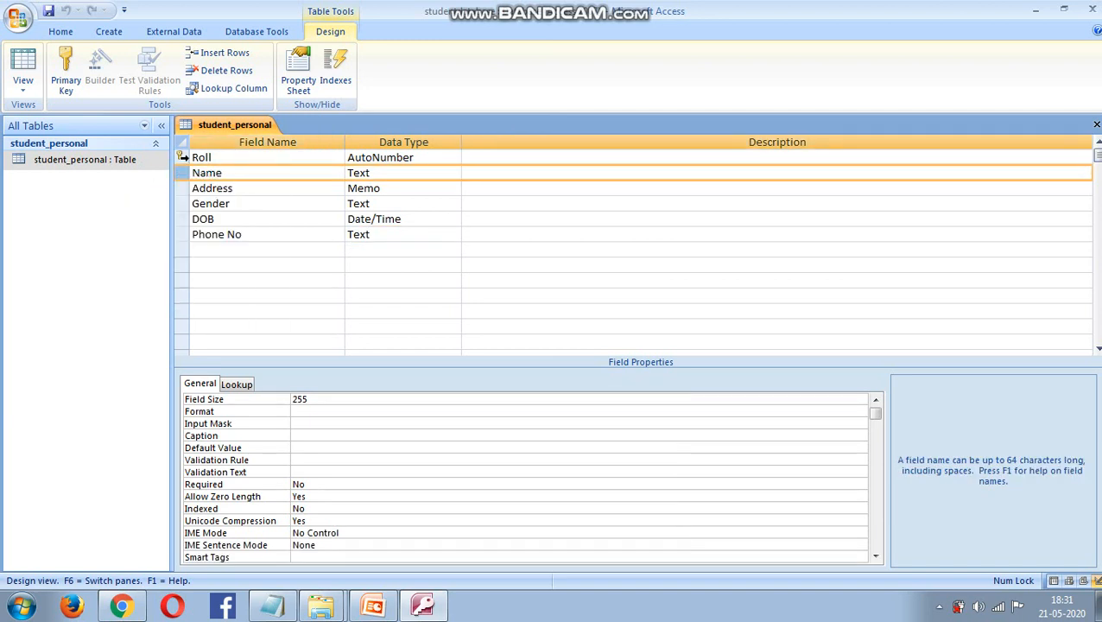
left_click(178, 159)
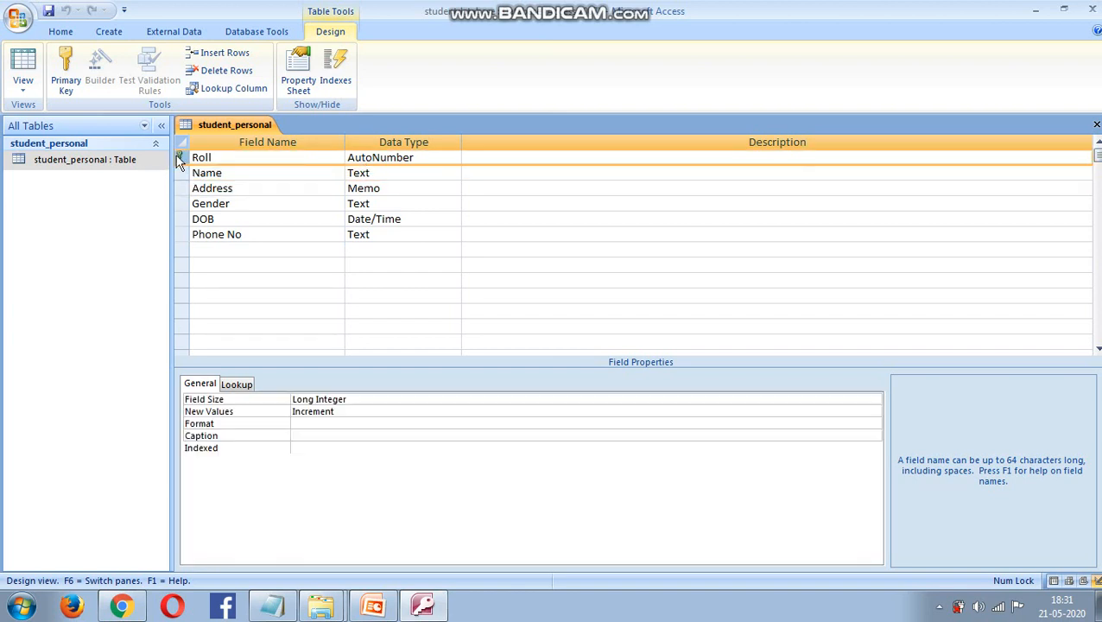
right_click(178, 160)
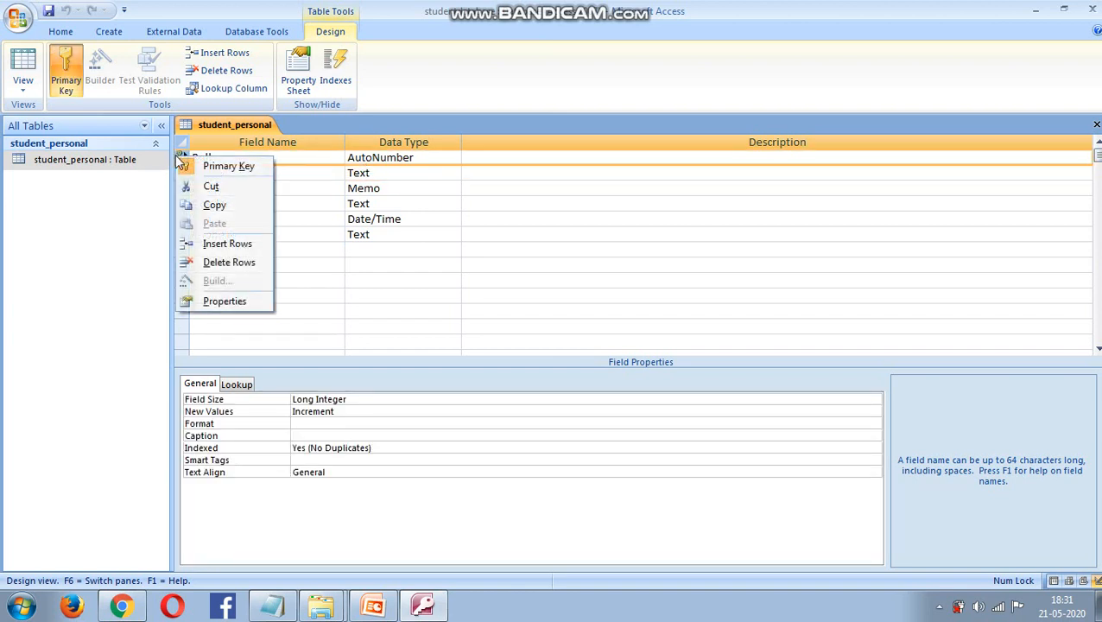
left_click(226, 166)
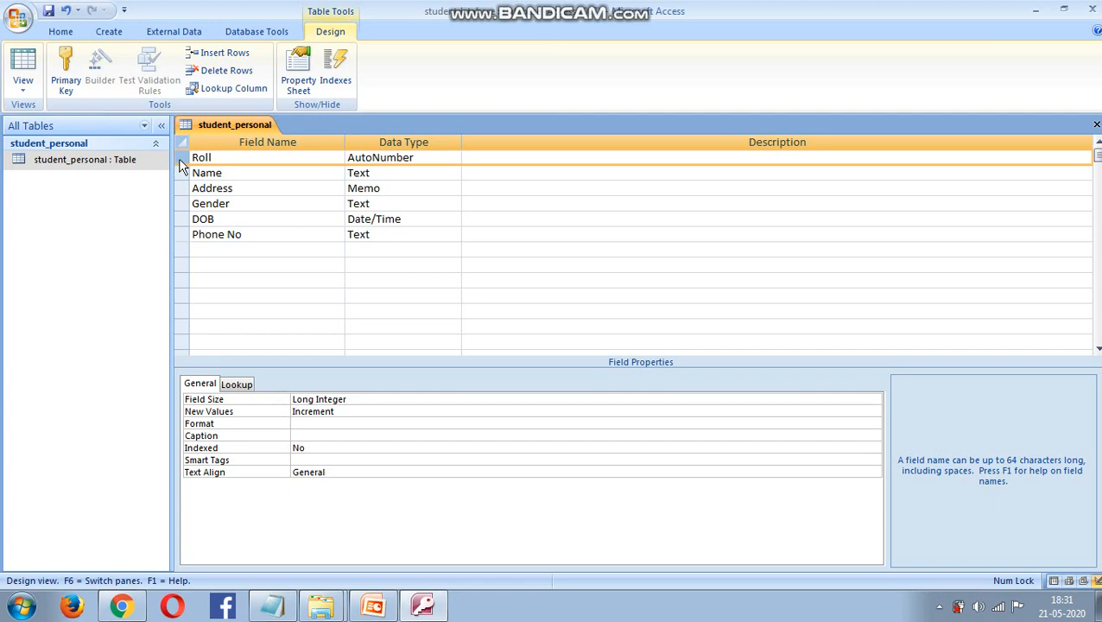
right_click(180, 161)
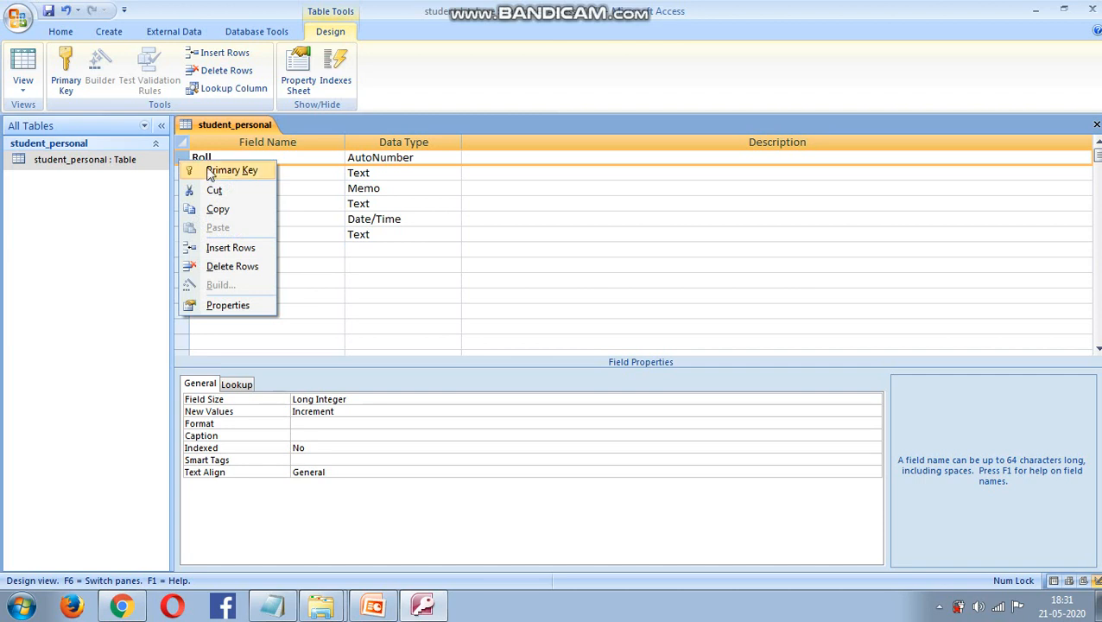
left_click(213, 172)
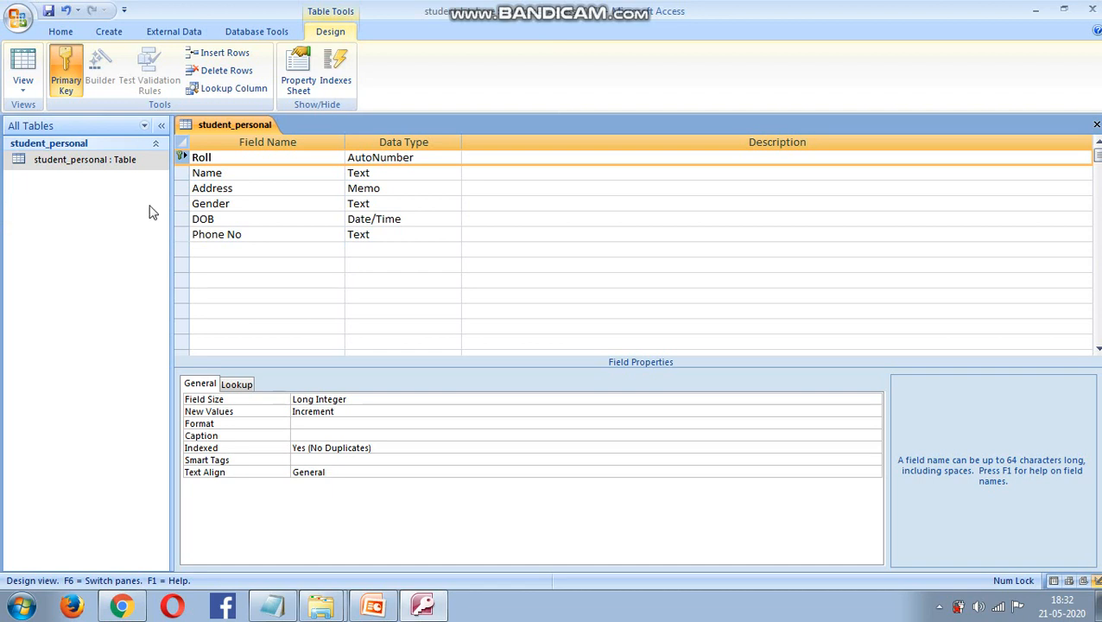
- Select the student_personal table in the navigation pane and dismiss its context menu
left_click(98, 163)
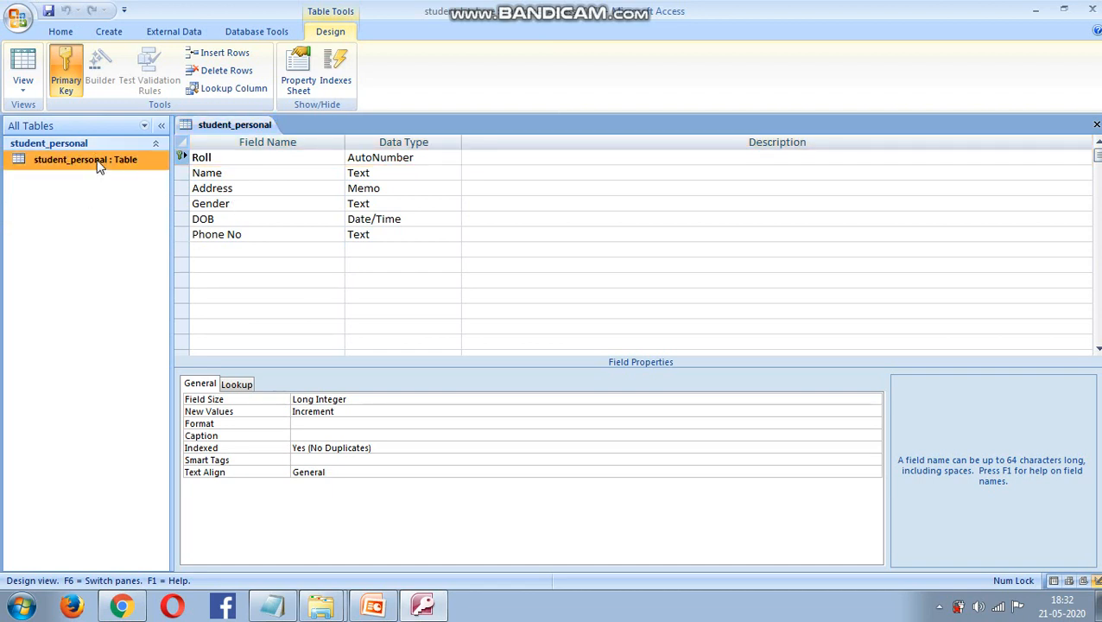
right_click(98, 165)
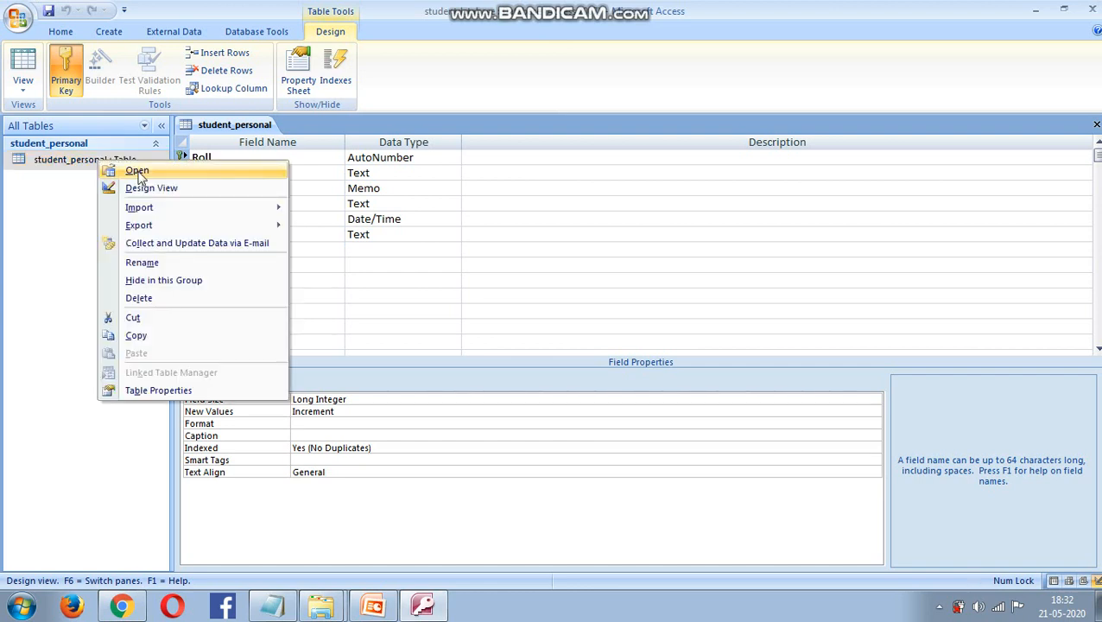
left_click(47, 192)
- Save the design, open student_personal, and enter record 1's name, address and gender Female
double_click(74, 164)
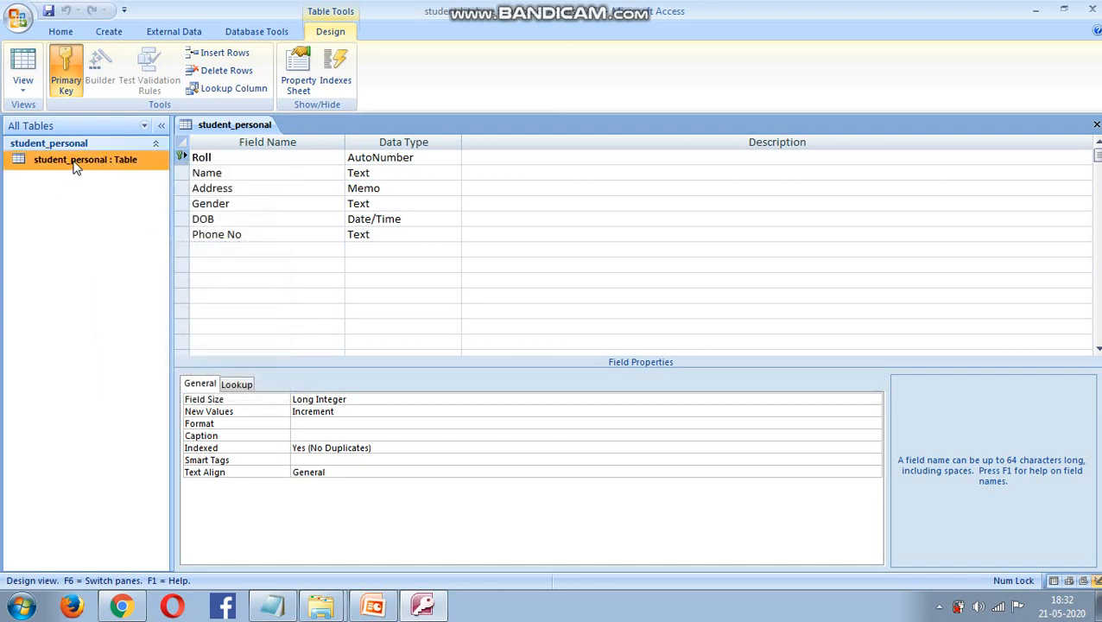
left_click(523, 346)
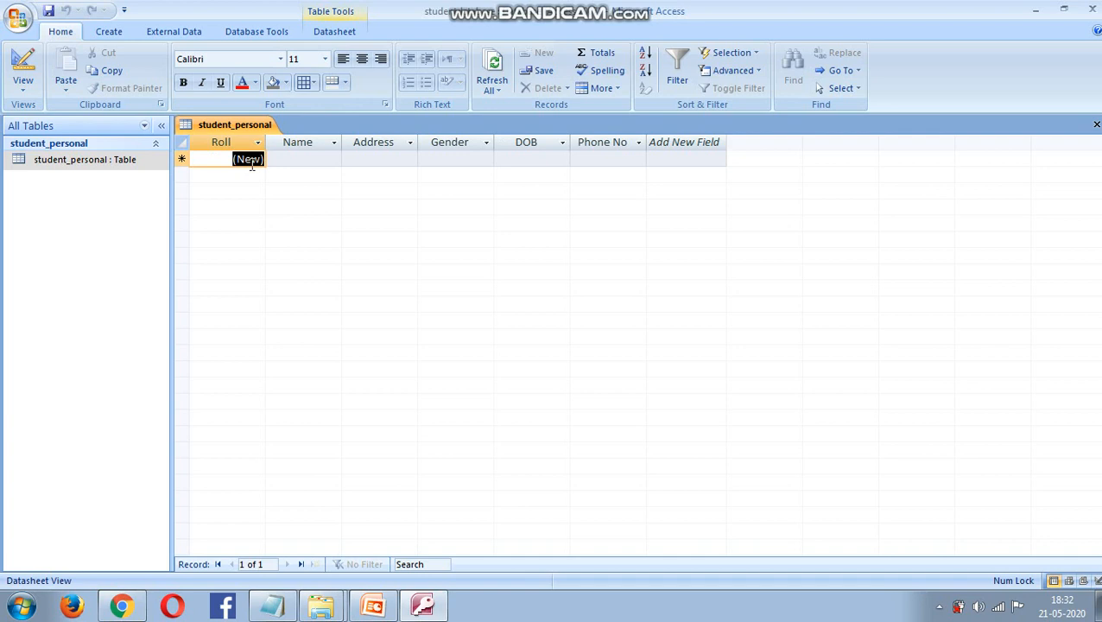
left_click(278, 160)
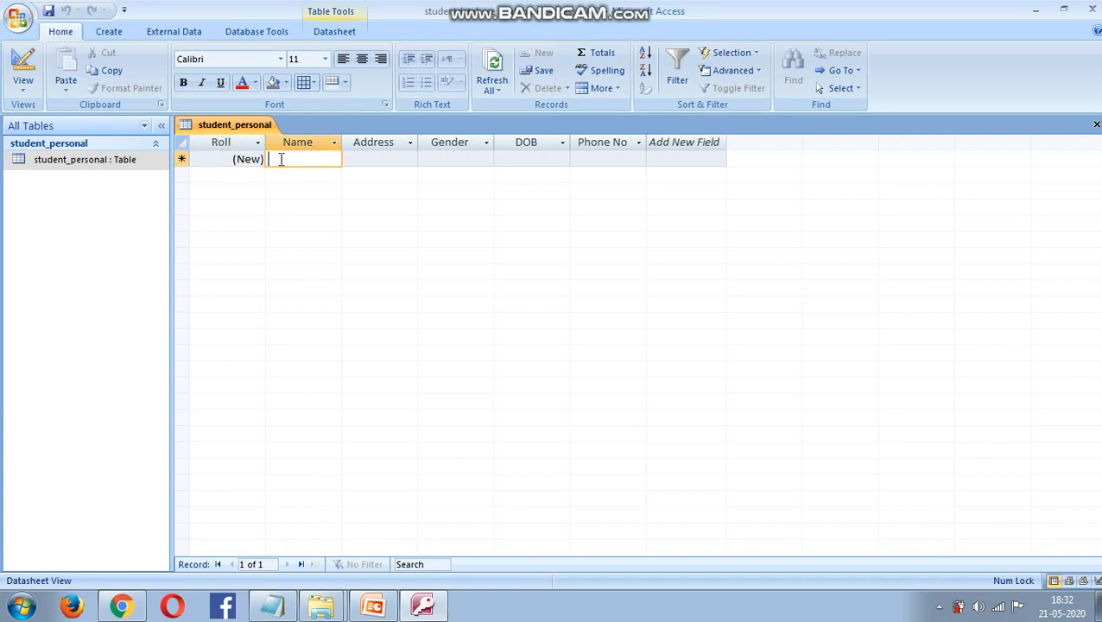
left_click(252, 164)
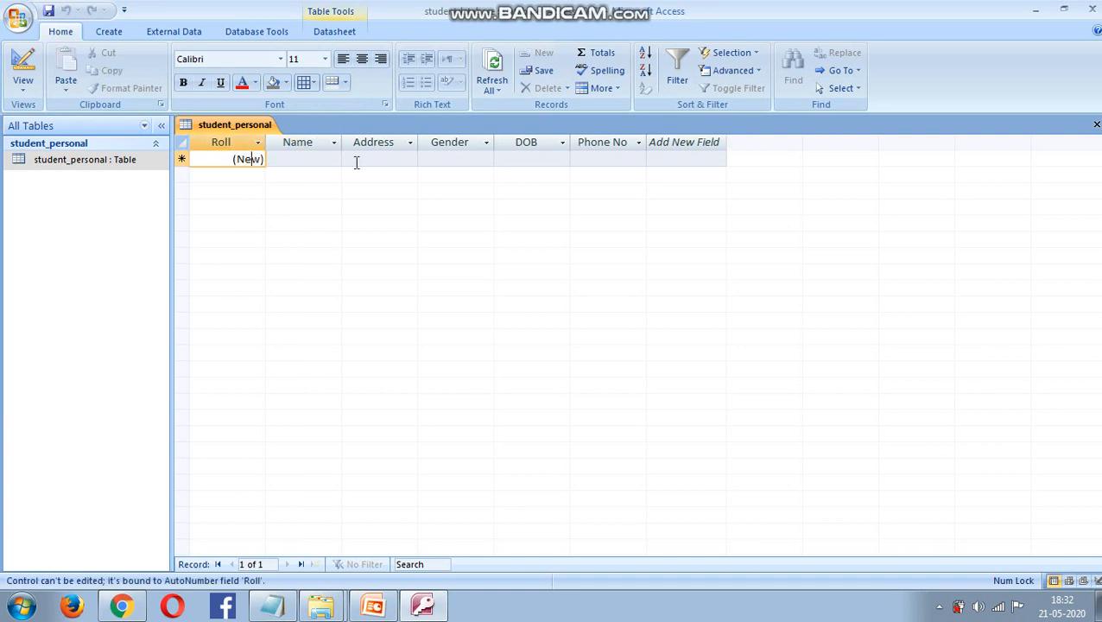
left_click(293, 161)
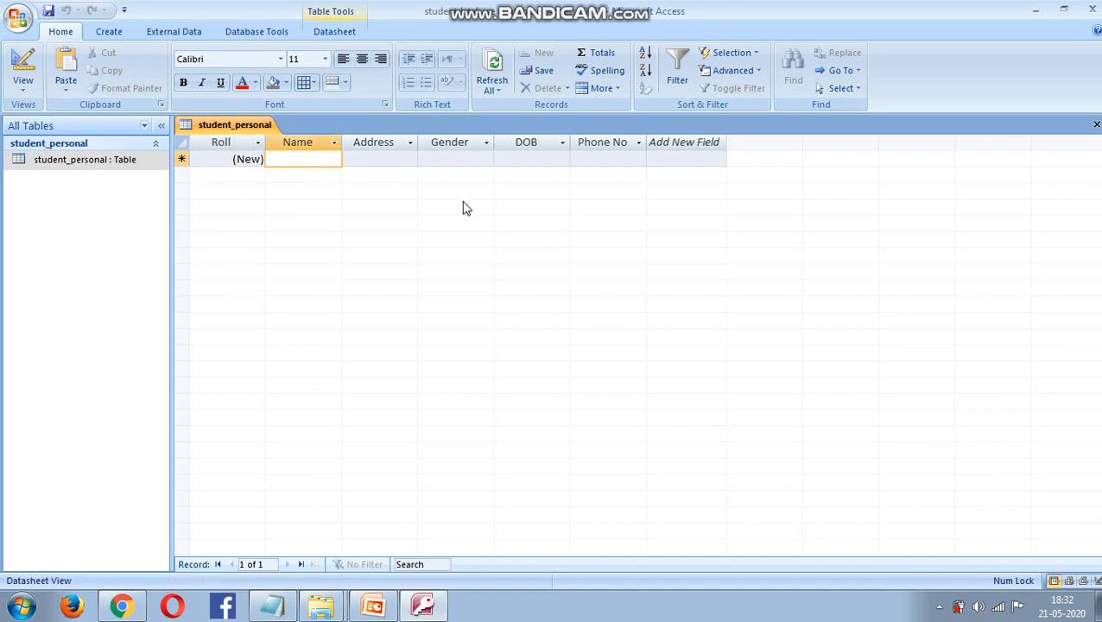
type("R")
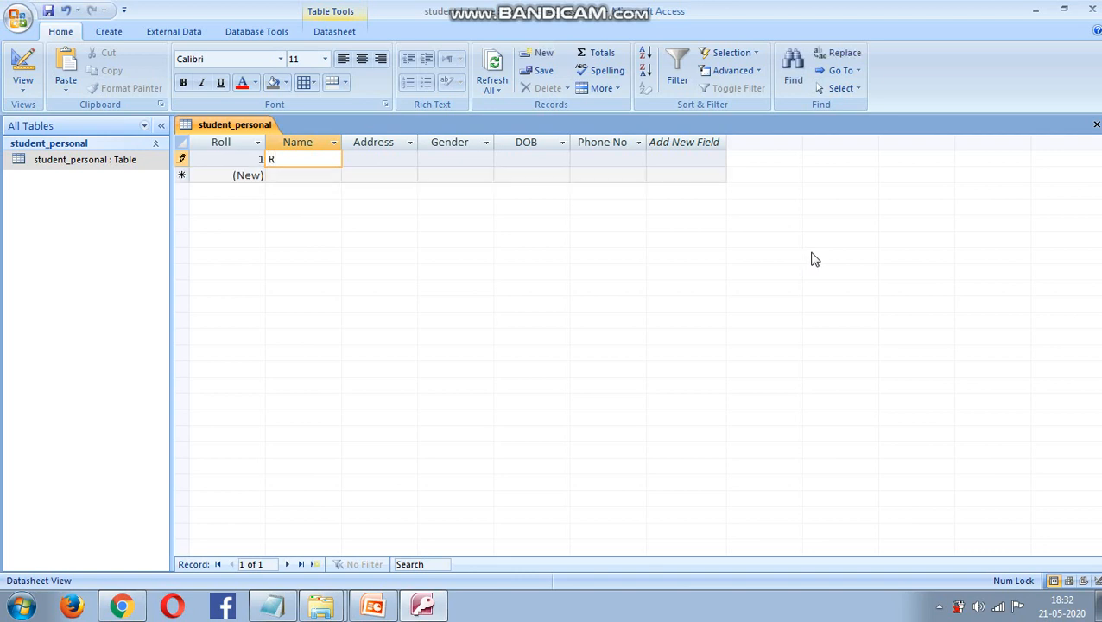
type("i")
key("BackSpace")
key("BackSpace")
type("Akriti")
left_click(393, 159)
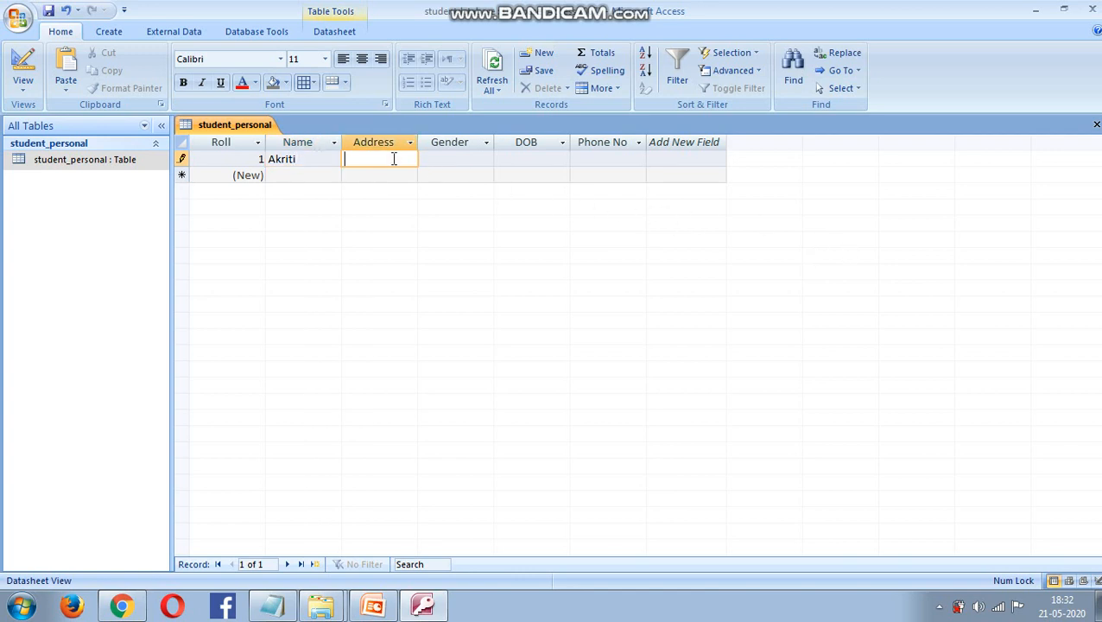
type("Panjabari")
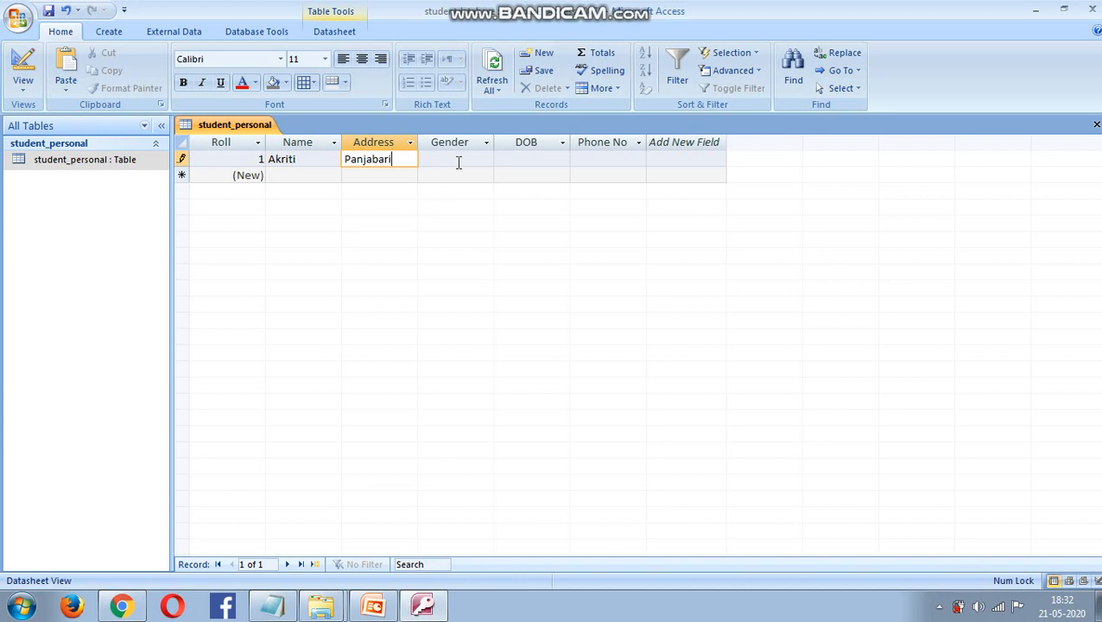
left_click(459, 163)
type("Female")
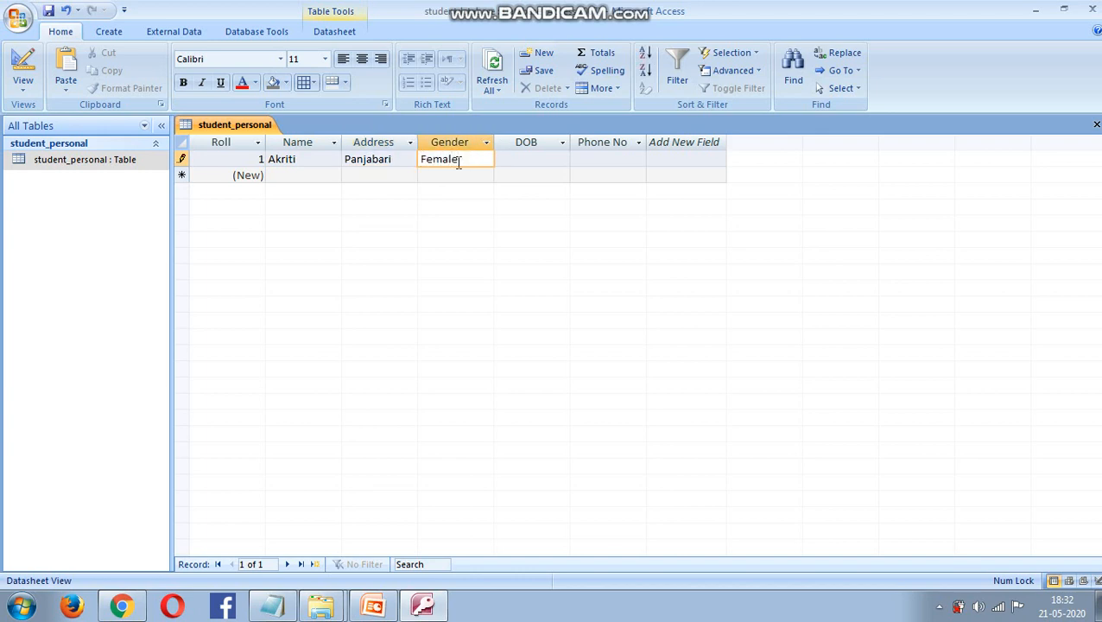
- Set record 1's DOB to 21-05-2000 and enter its phone number
left_click(524, 161)
left_click(579, 162)
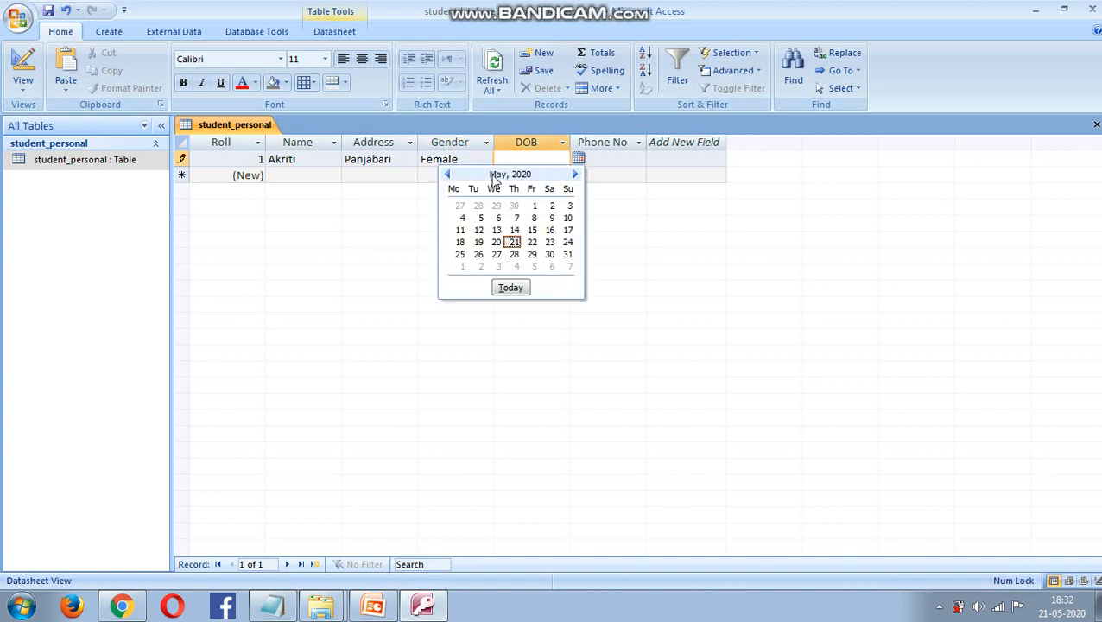
left_click(513, 242)
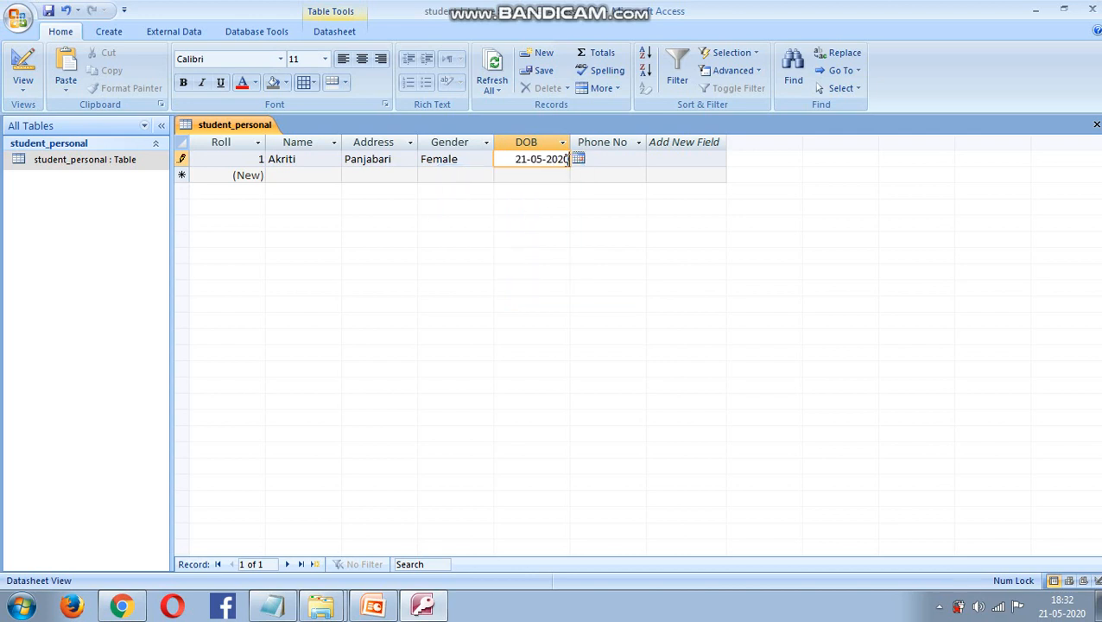
key("BackSpace")
key("BackSpace")
key("BackSpace")
key("BackSpace")
type("1")
key("BackSpace")
type("2000")
left_click(610, 158)
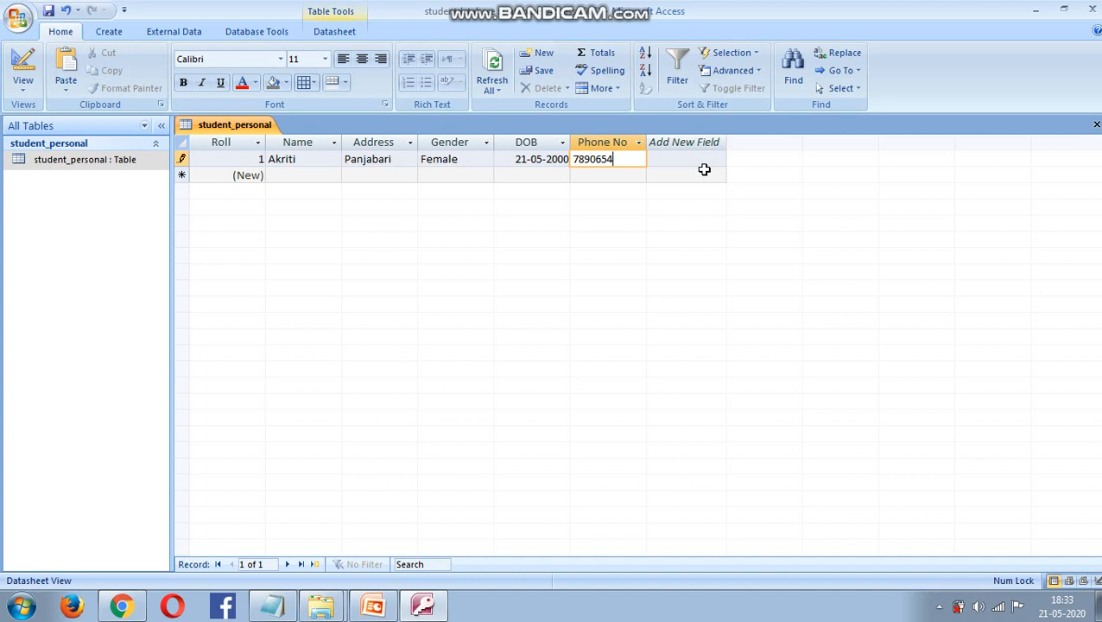
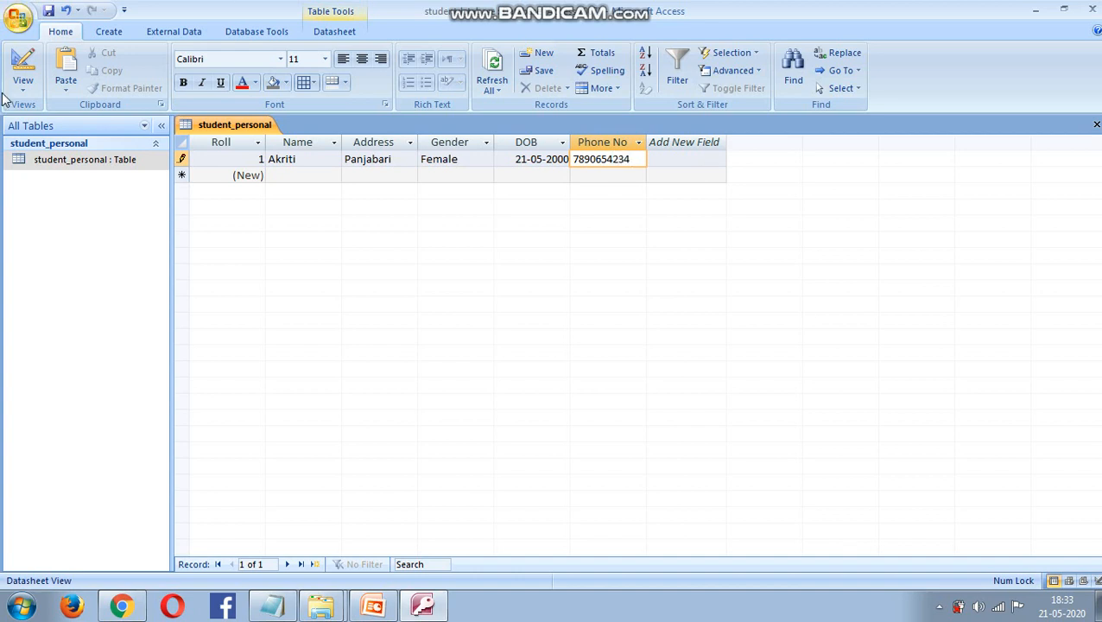
left_click(293, 173)
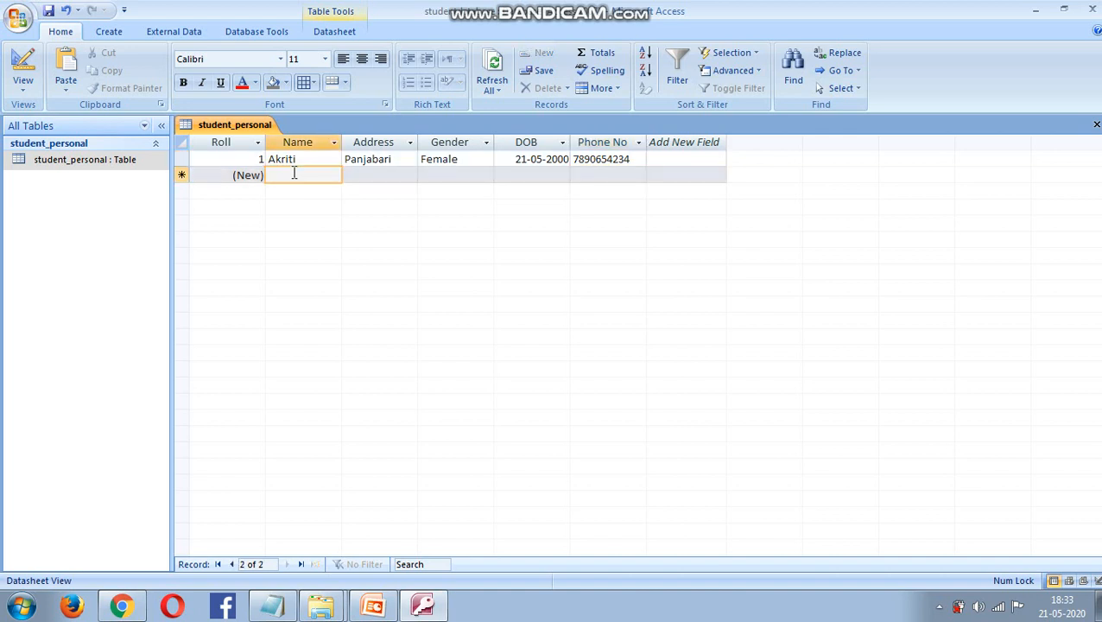
- Enter record 2's student name, address and gender Male
type("Abhi")
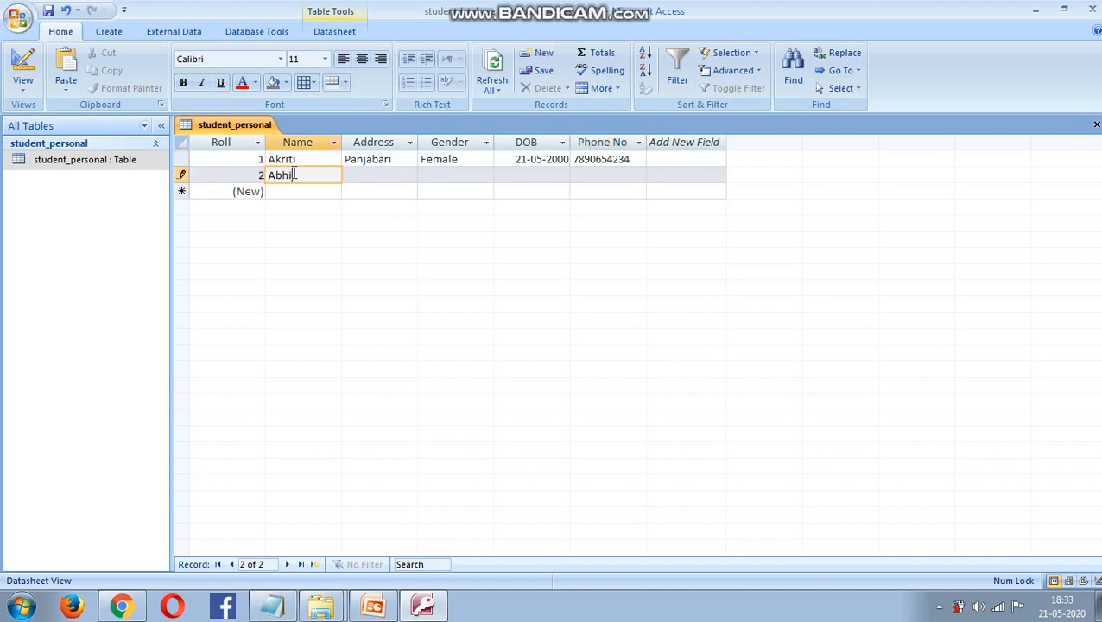
type("nava")
left_click(387, 173)
type("Si")
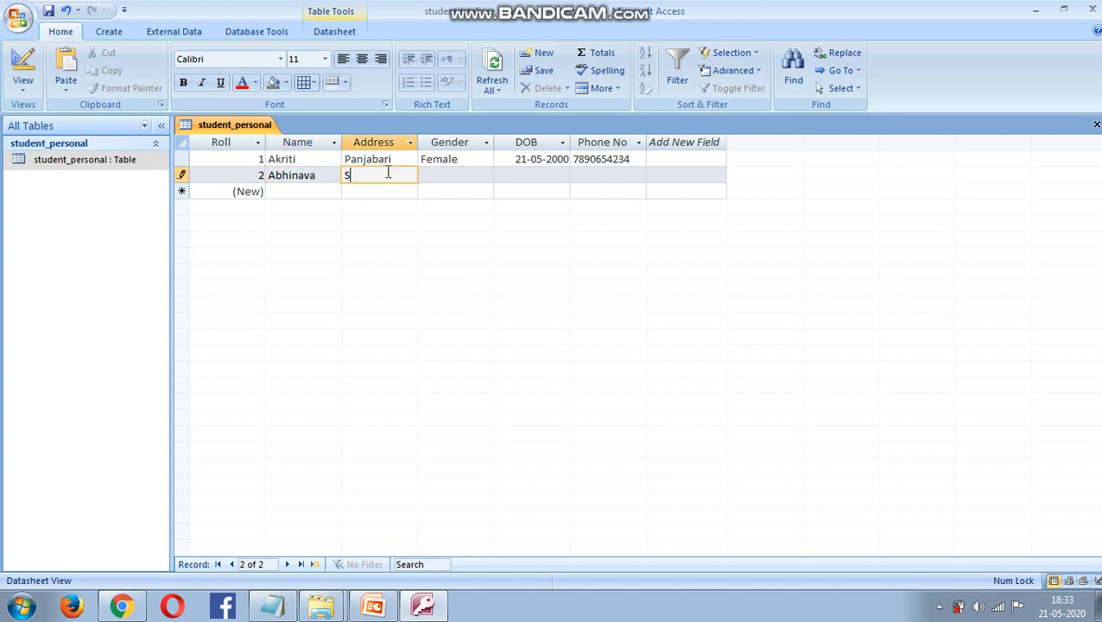
type("xmile")
left_click(442, 174)
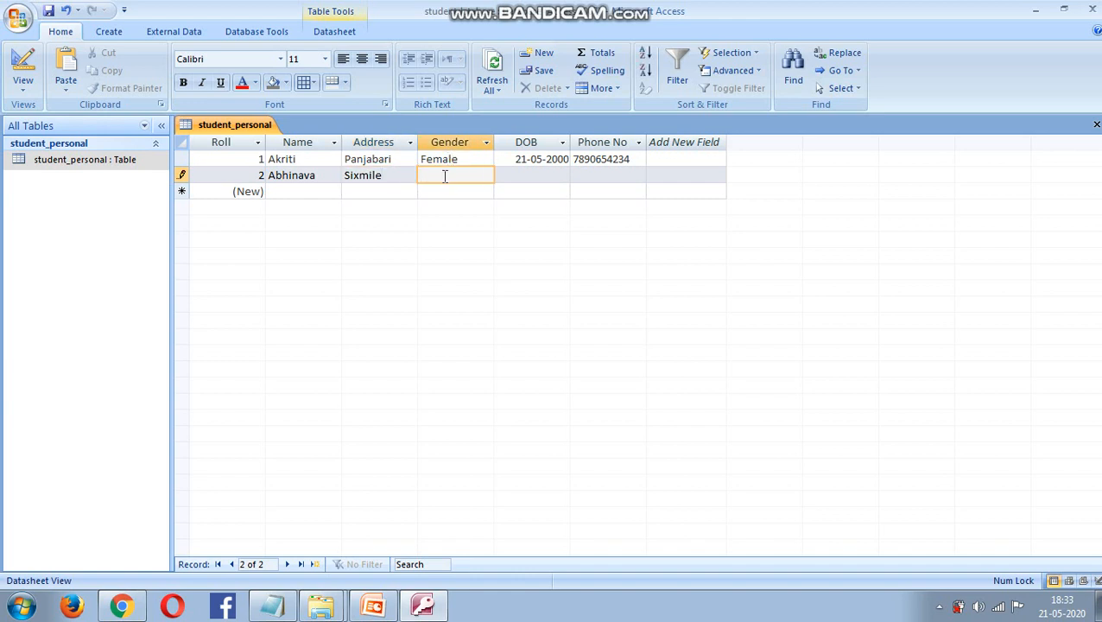
type("Male")
- Set record 2's DOB to 15-05-2001 and enter its phone number
left_click(542, 174)
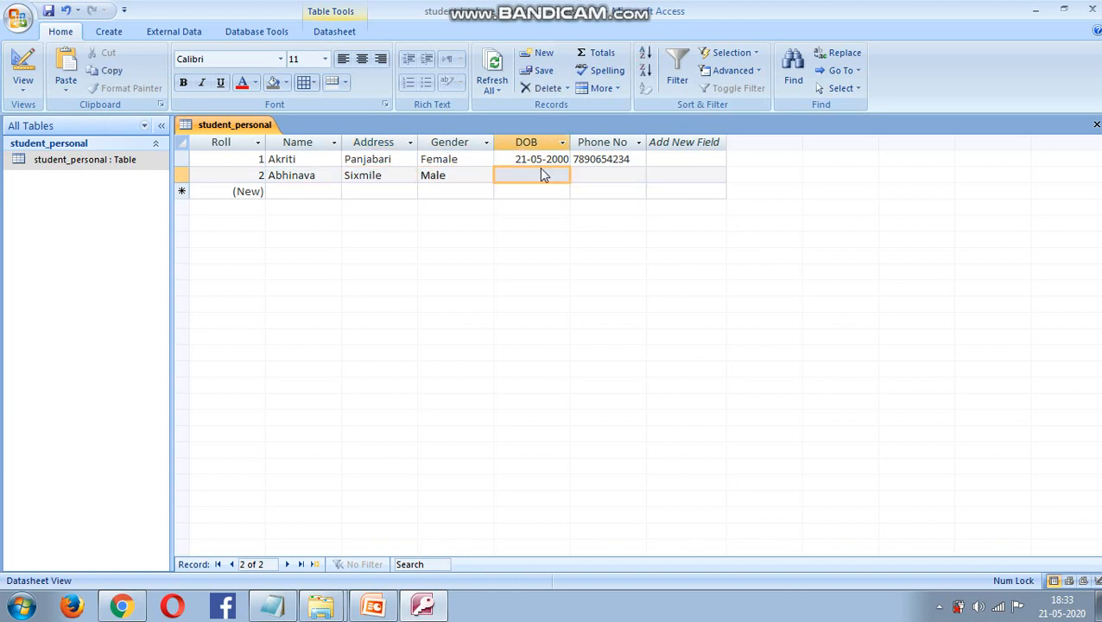
left_click(578, 174)
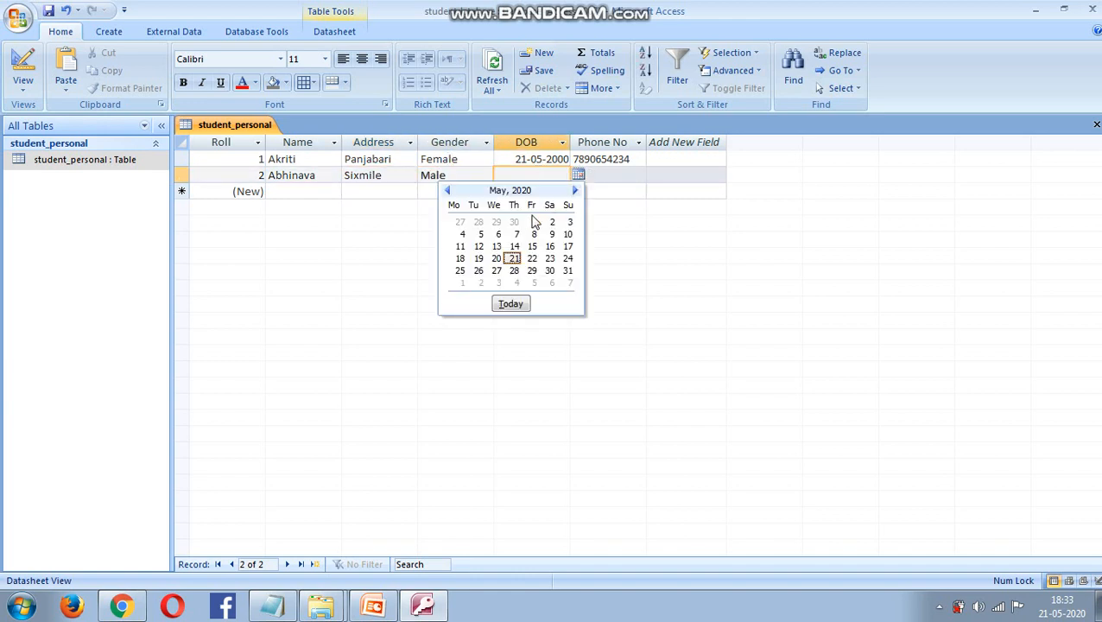
left_click(532, 246)
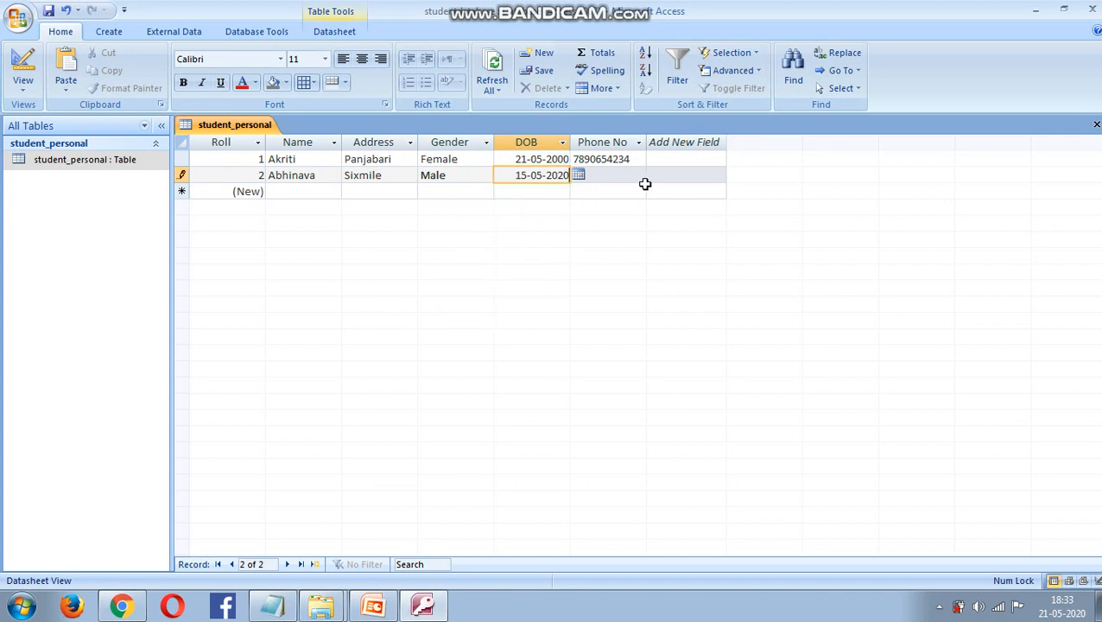
key("BackSpace")
key("BackSpace")
key("BackSpace")
type("001")
left_click(614, 174)
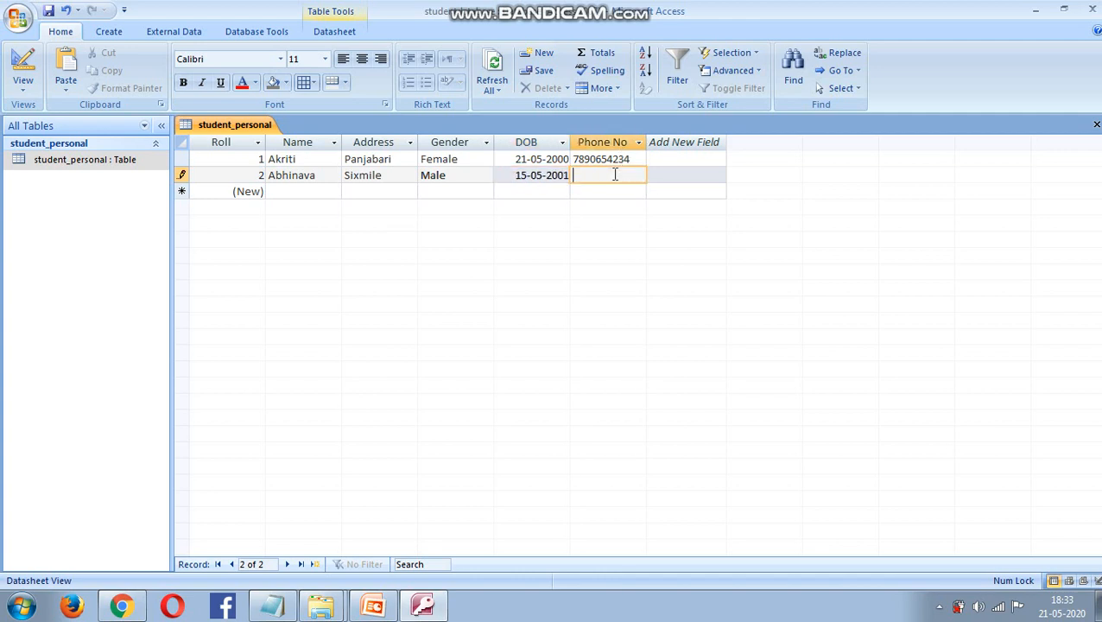
key("BackSpace")
left_click(237, 196)
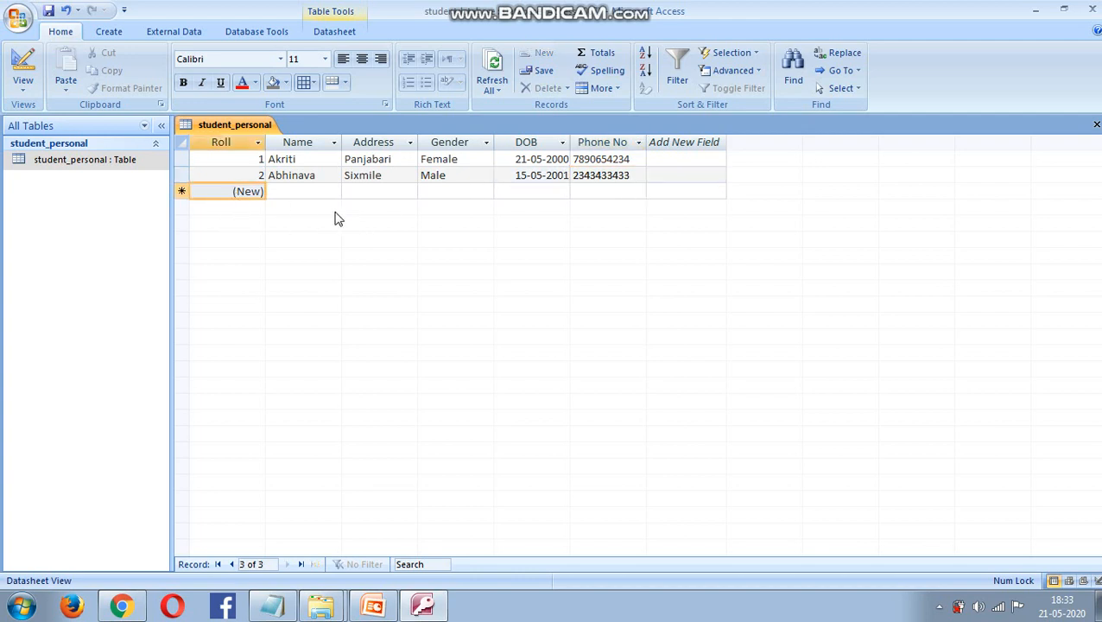
- Enter record 3's student name, address and gender Female
left_click(300, 194)
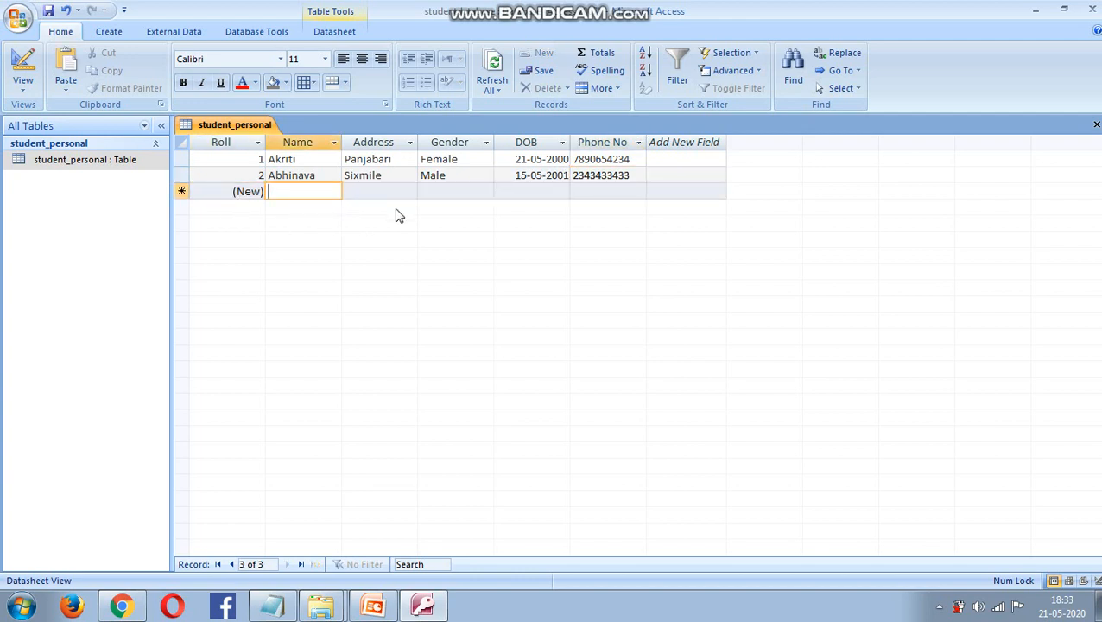
type("S")
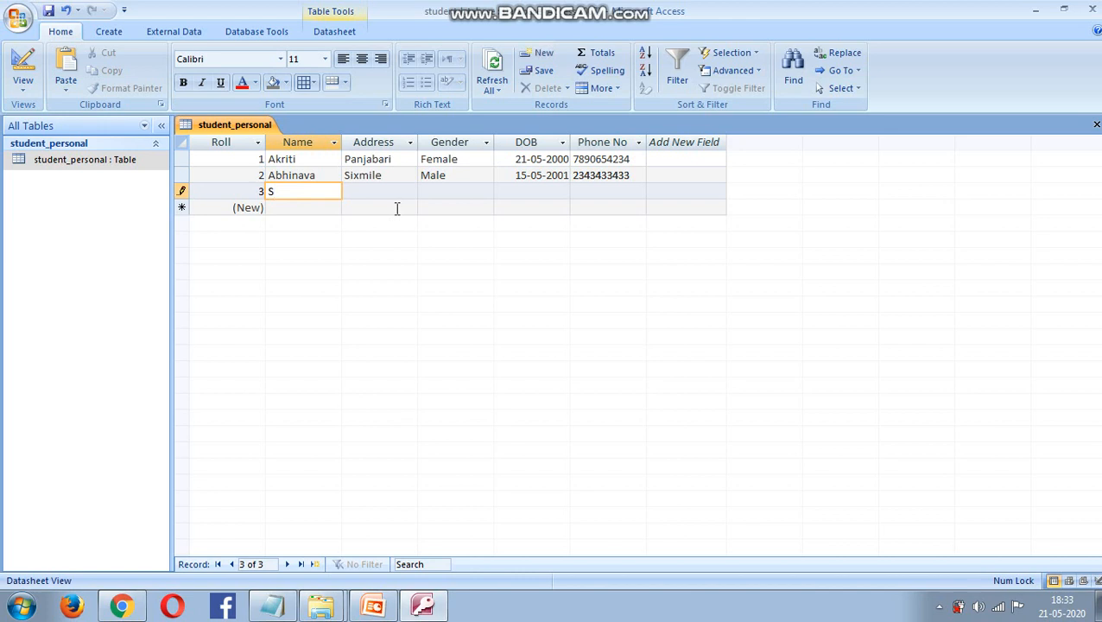
type("anskriti")
left_click(382, 193)
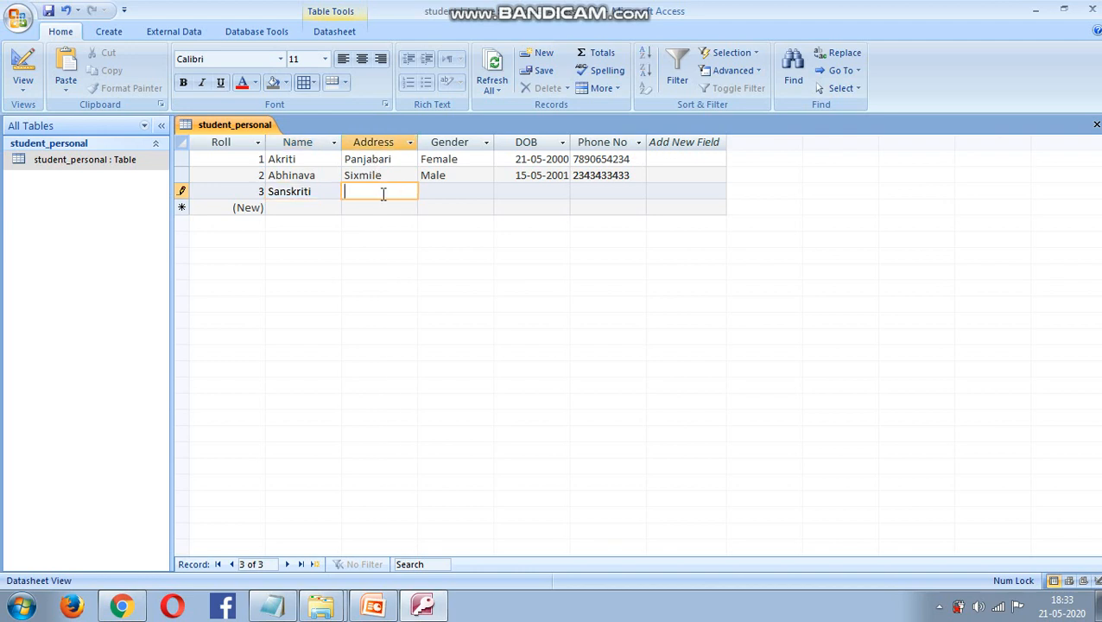
type("Beltola")
left_click(434, 190)
type("Female")
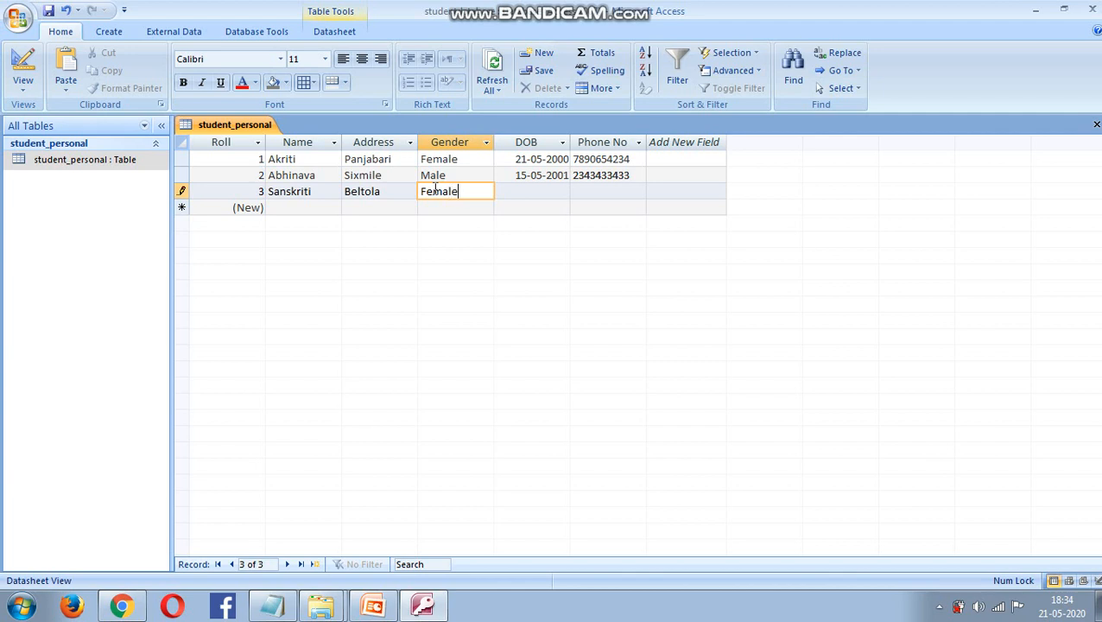
- Set record 3's DOB to 22-05-2020, enter its phone number, and close the table
left_click(509, 192)
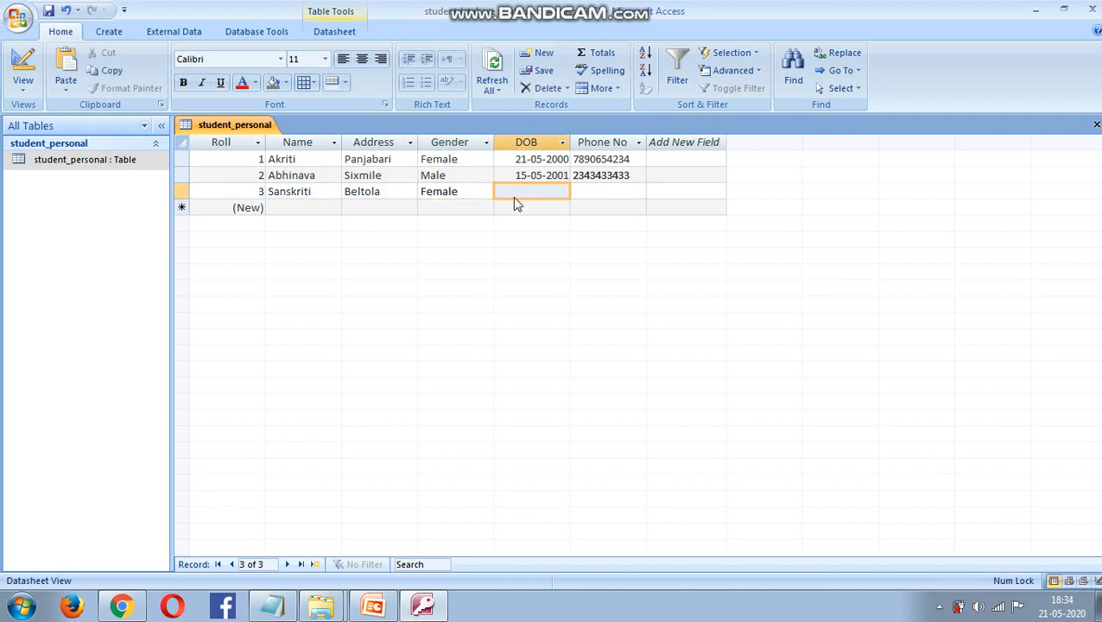
left_click(577, 191)
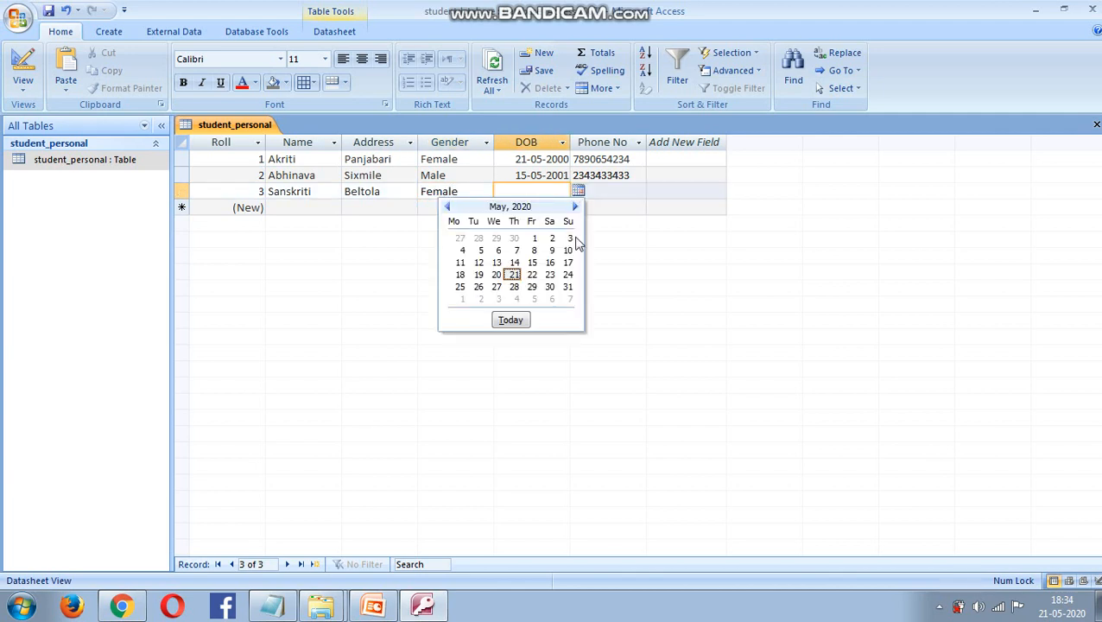
left_click(533, 278)
left_click(617, 194)
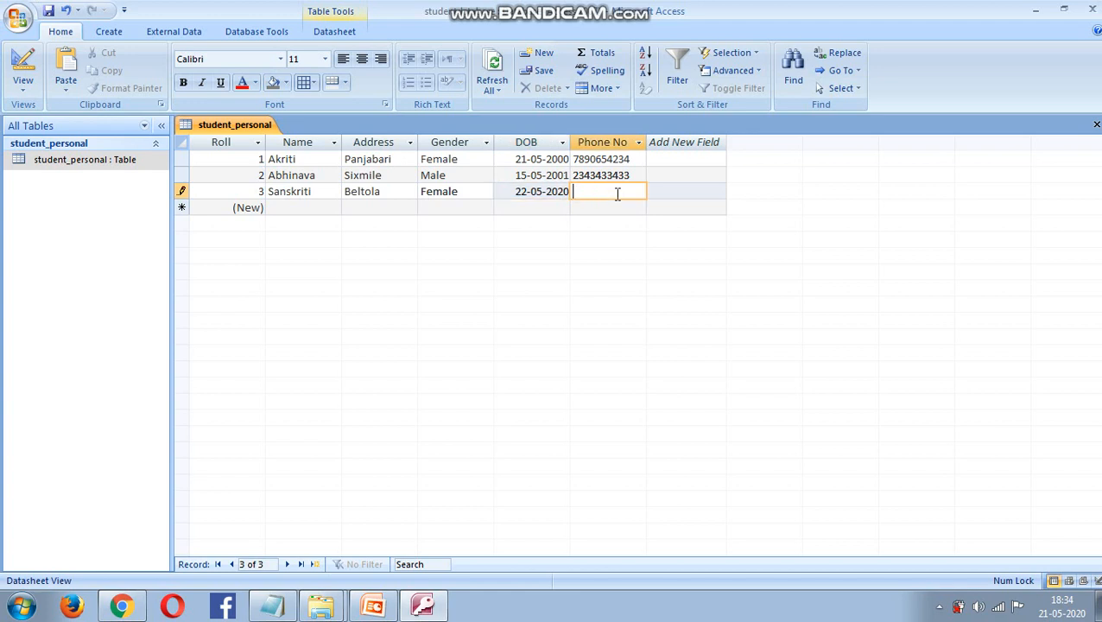
left_click(49, 10)
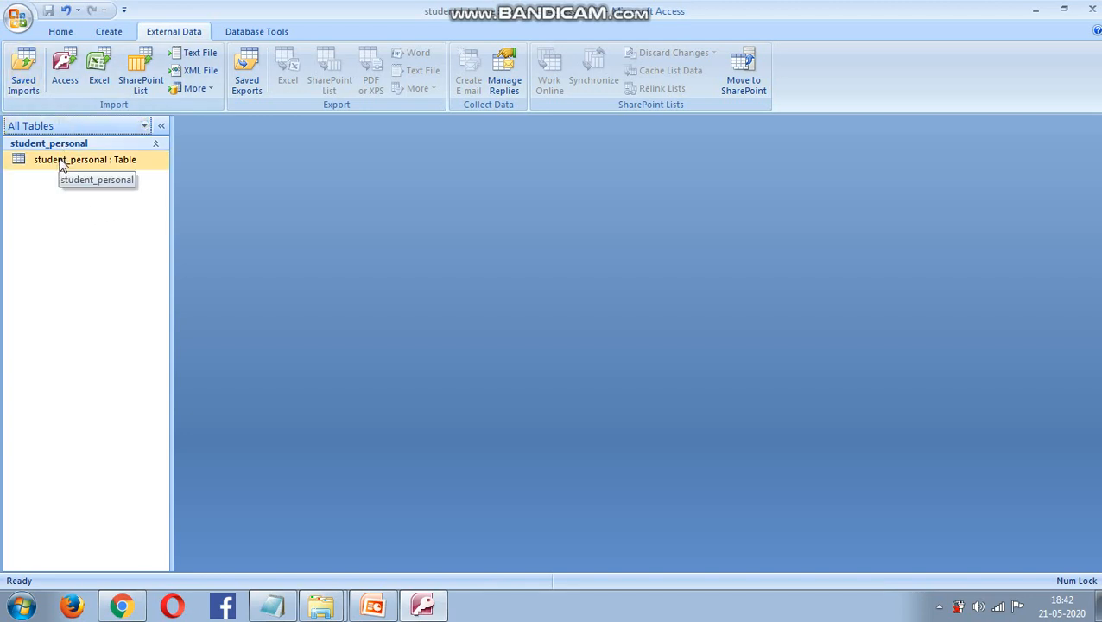
- Create a new blank table and switch it to Design view, saving it as course
left_click(110, 37)
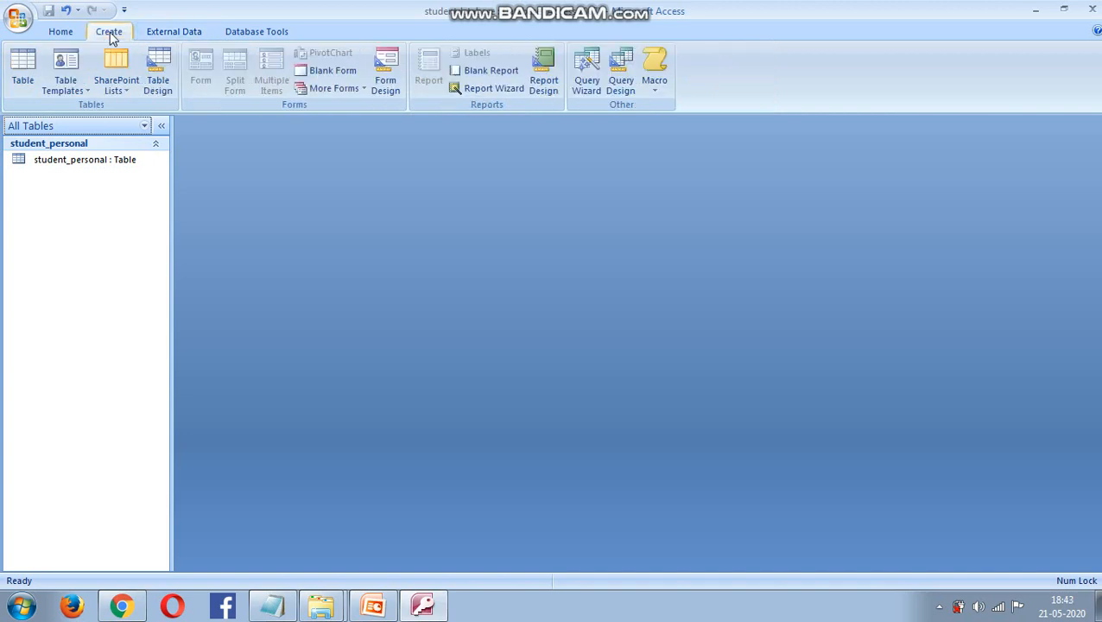
left_click(21, 80)
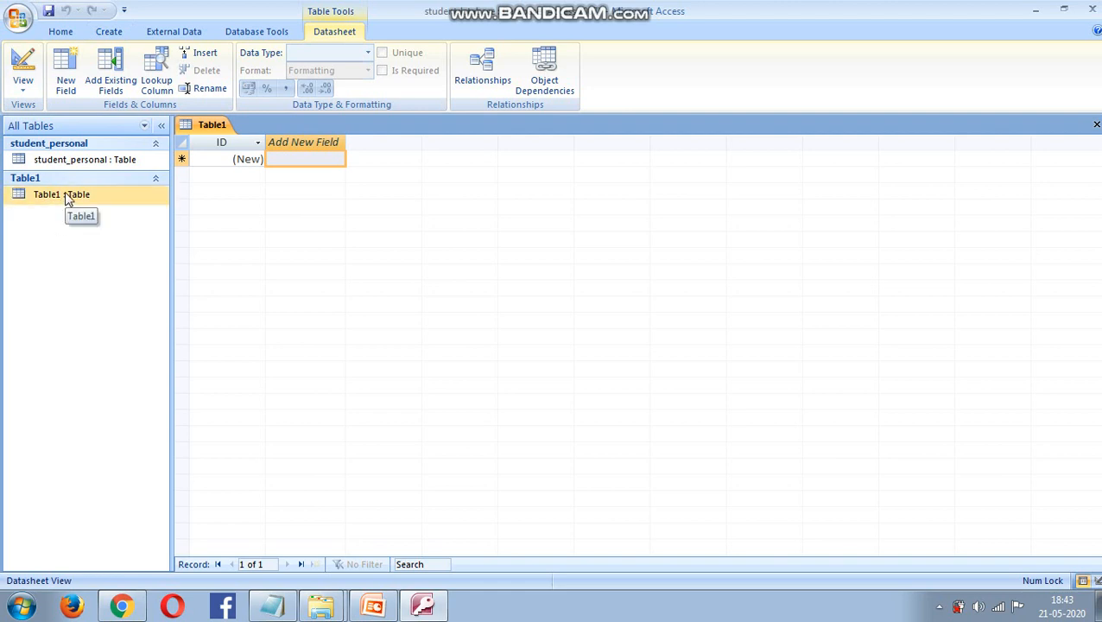
right_click(65, 194)
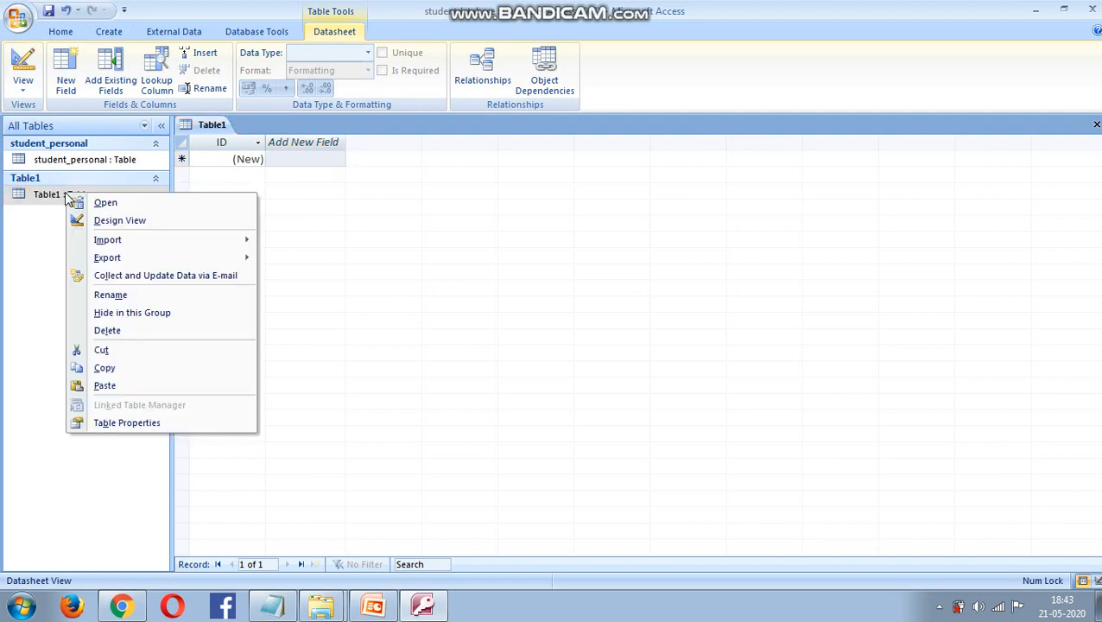
left_click(128, 218)
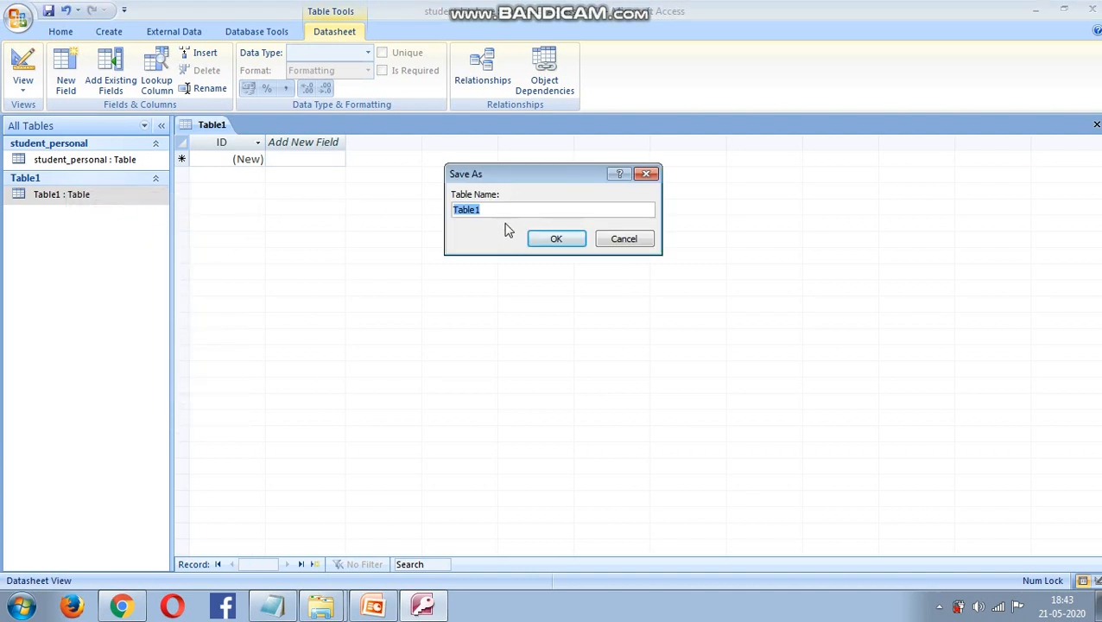
type("course")
left_click(577, 242)
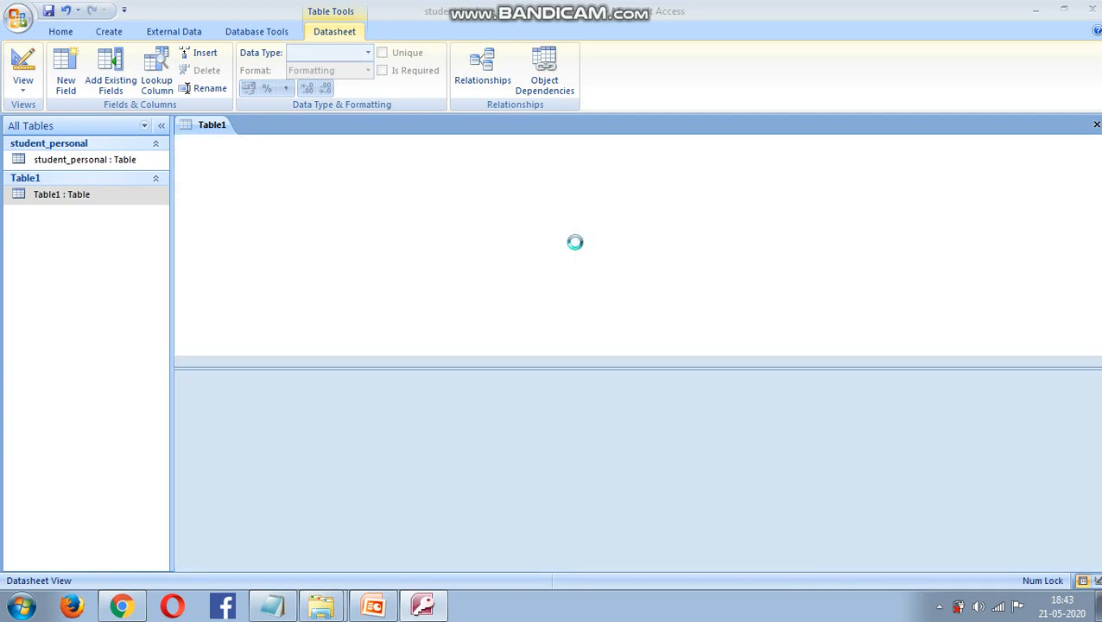
- Rename ID to Course_Id with type Text, and add a Text field Roll
left_click(218, 157)
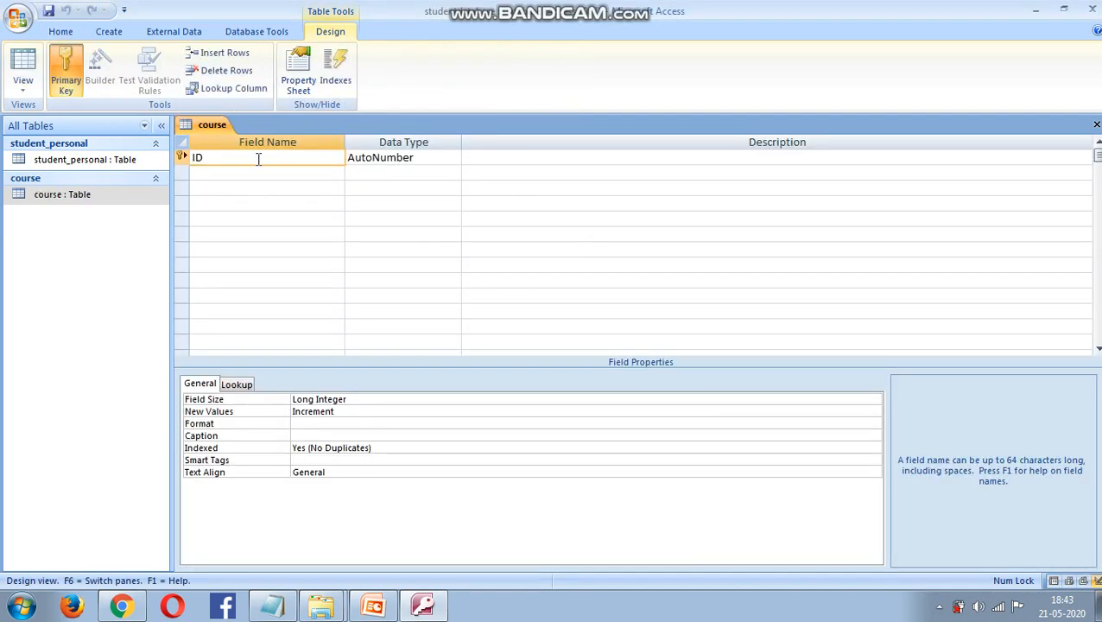
key("BackSpace")
key("BackSpace")
type("Cou")
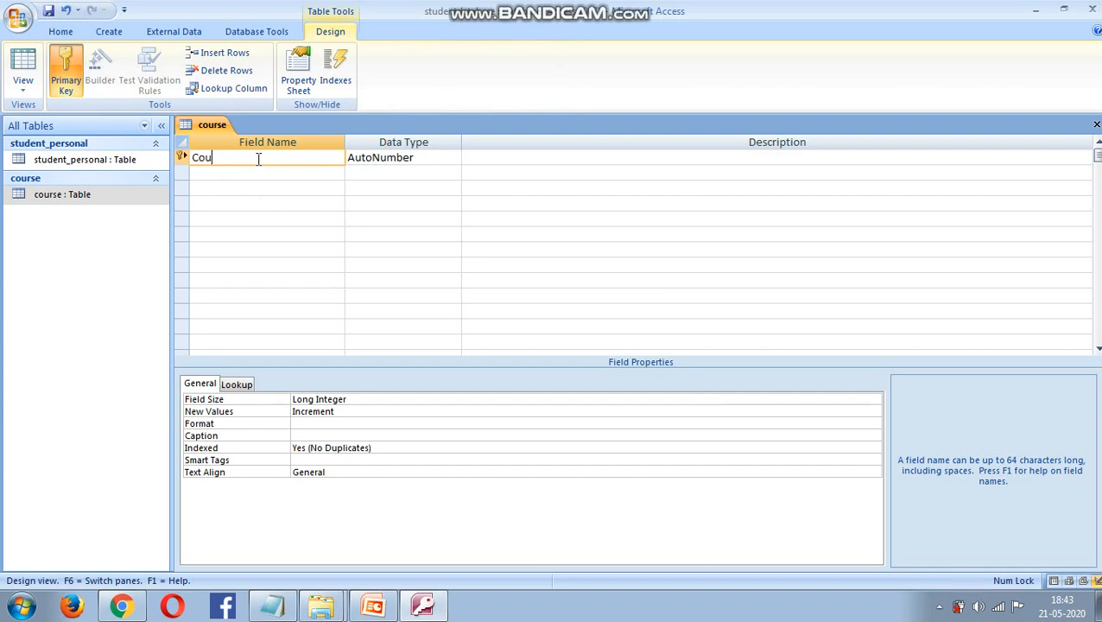
type("rse_Id")
left_click(373, 160)
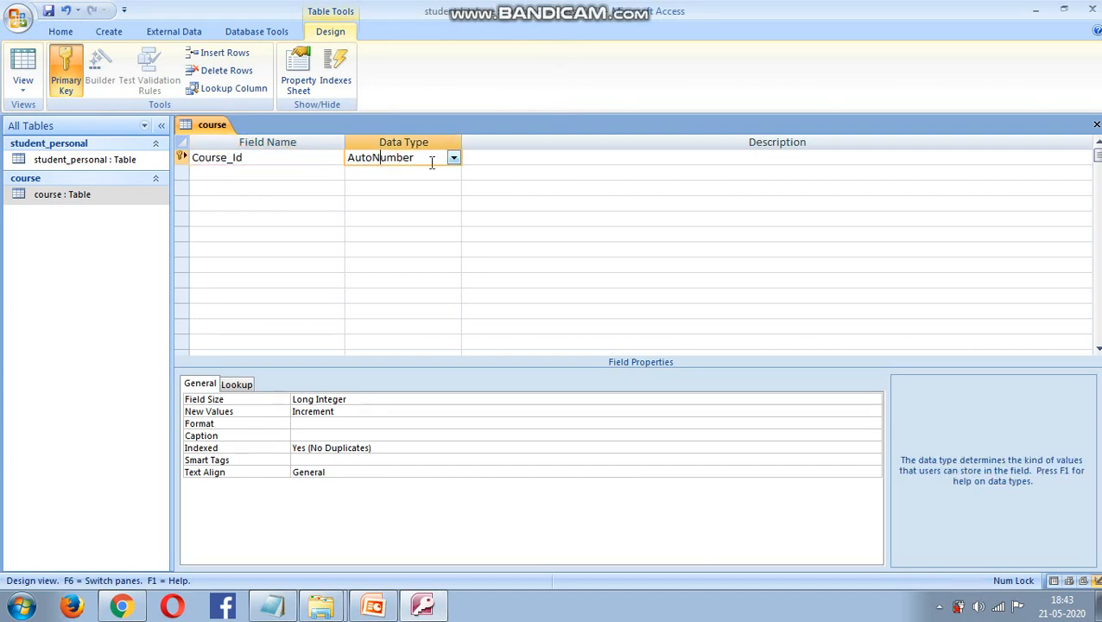
left_click(452, 158)
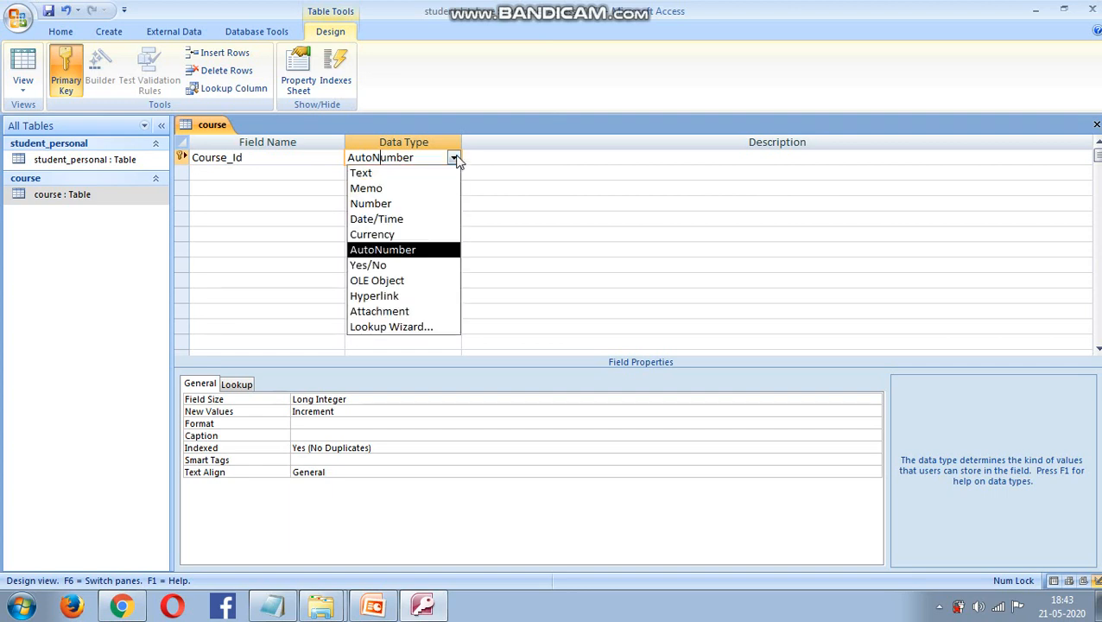
left_click(401, 174)
left_click(241, 172)
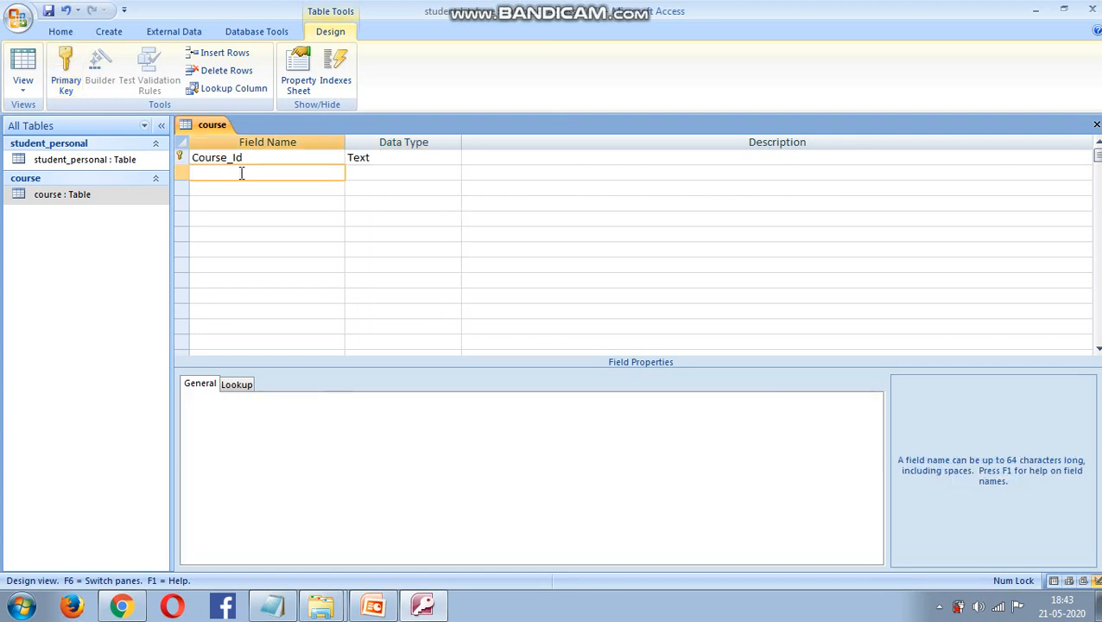
type("Roll")
left_click(408, 173)
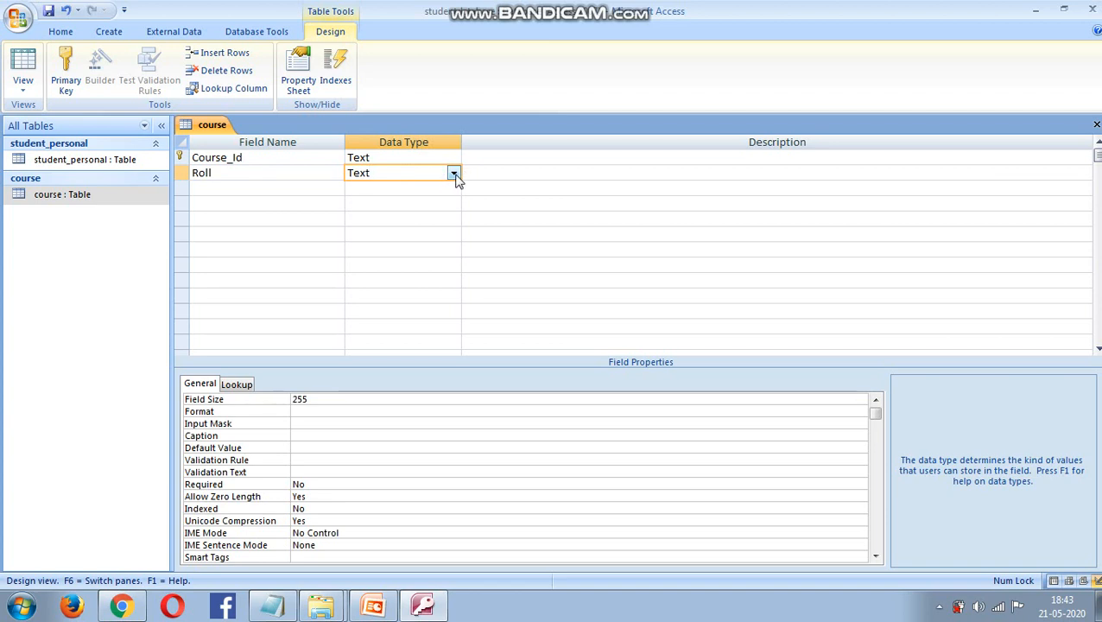
- Add Text fields Name (accepting the reserved-word warning) and Duration
left_click(205, 187)
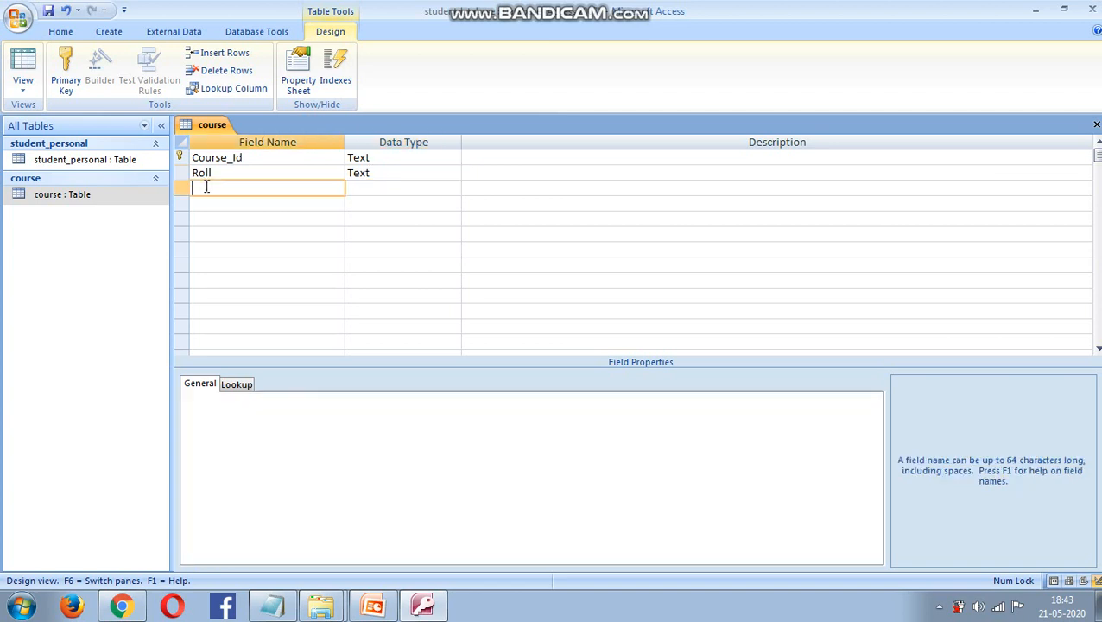
type("Name")
left_click(403, 189)
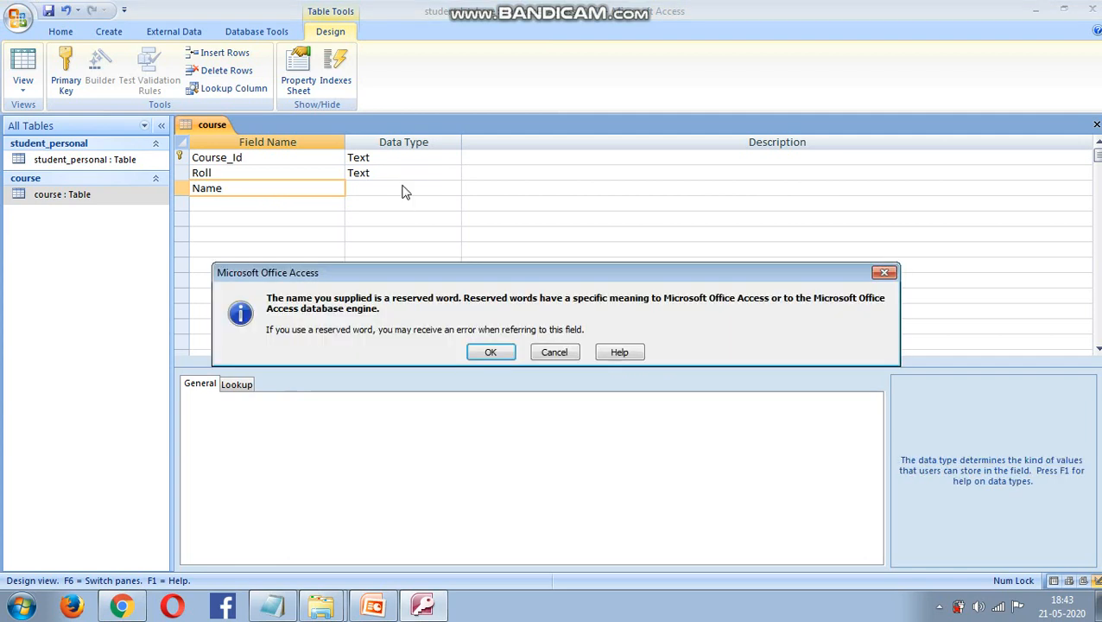
left_click(489, 353)
left_click(232, 204)
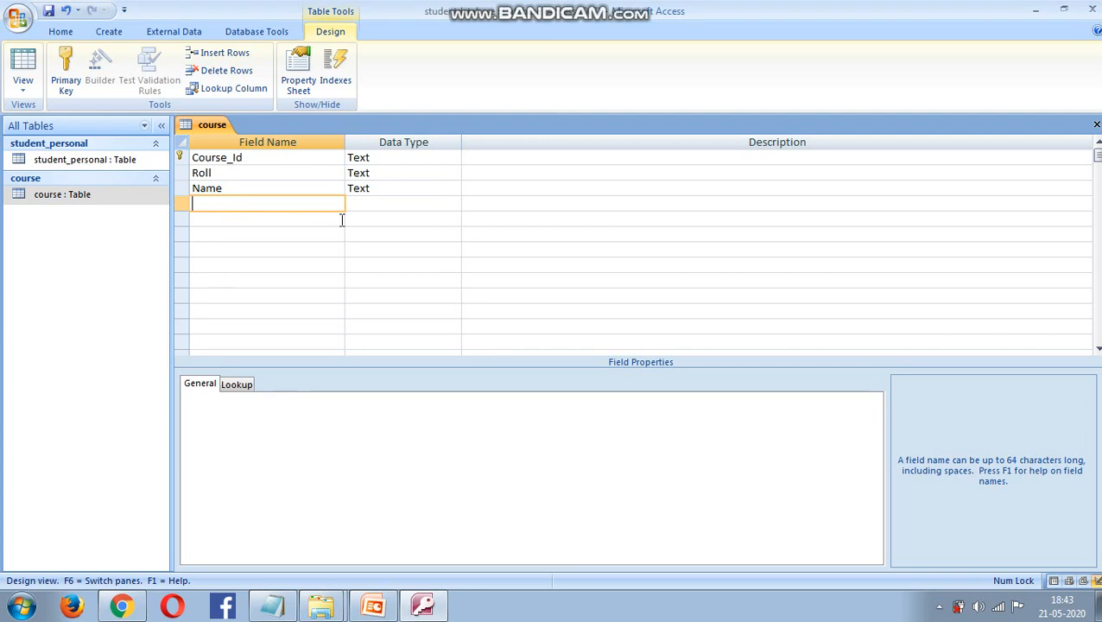
type("Duration")
left_click(395, 203)
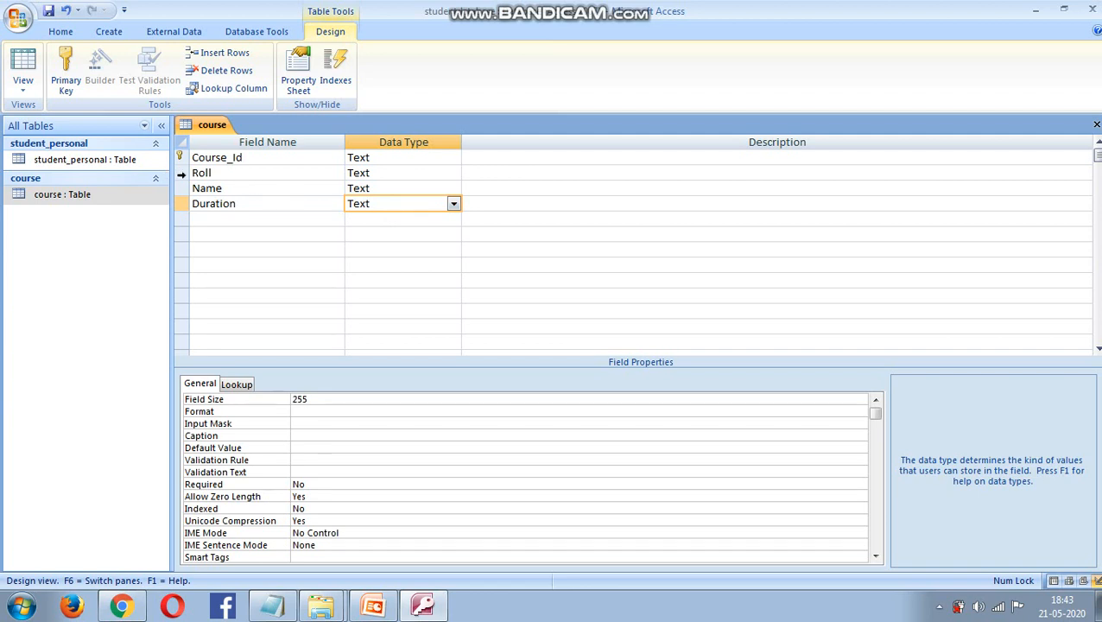
- Insert a Course_name Text field row above Roll, right after Course_Id, in the course table design
right_click(180, 173)
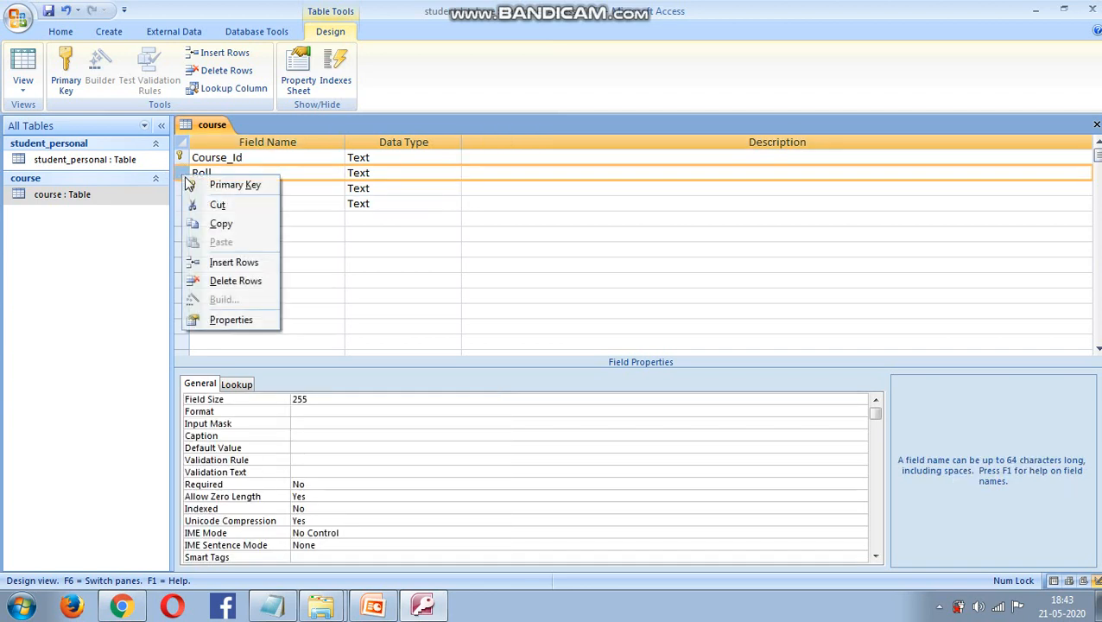
left_click(237, 269)
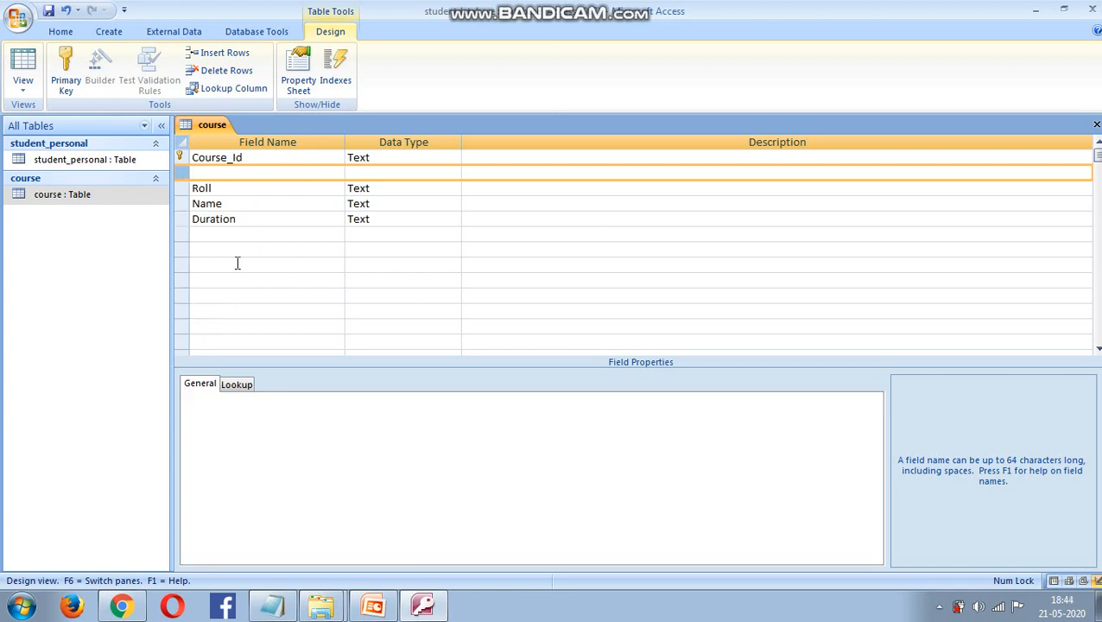
left_click(214, 174)
type("Cou")
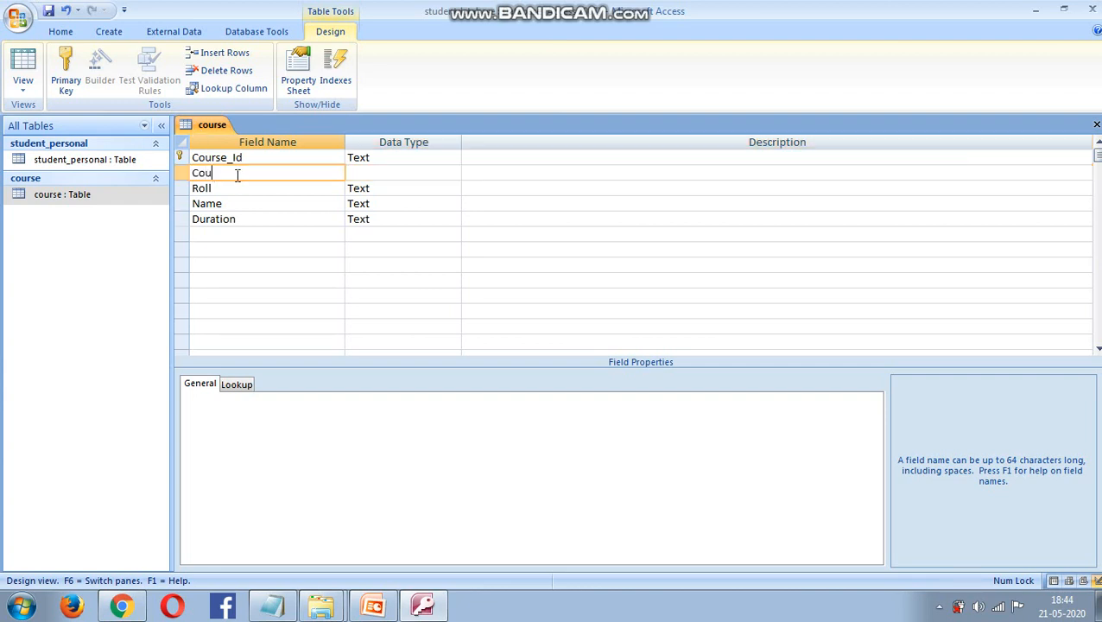
type("rse_name")
left_click(302, 248)
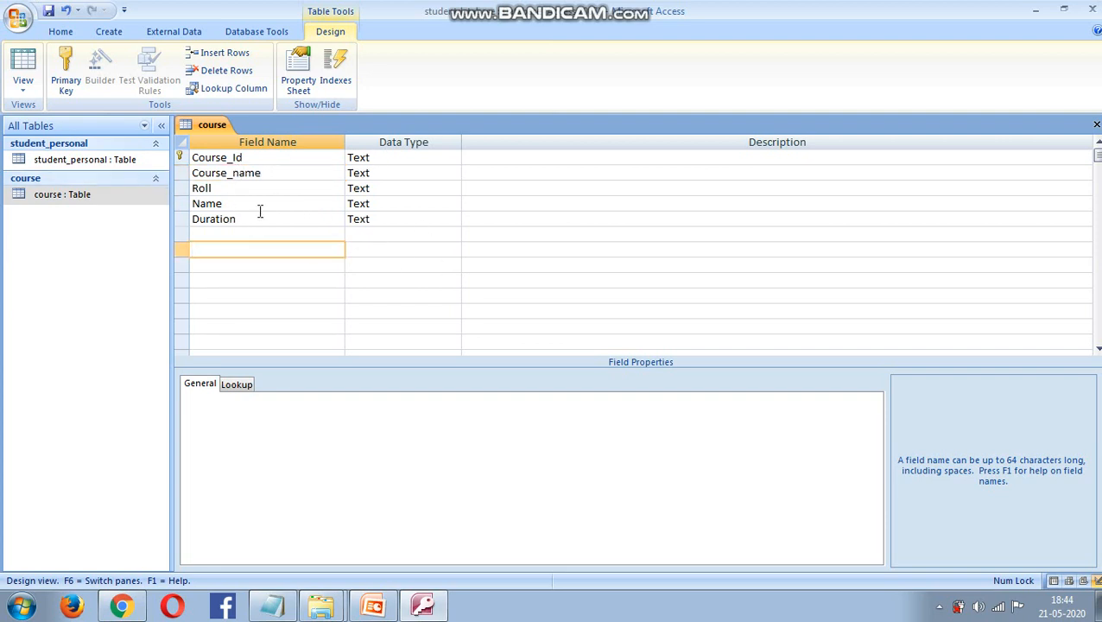
left_click(207, 235)
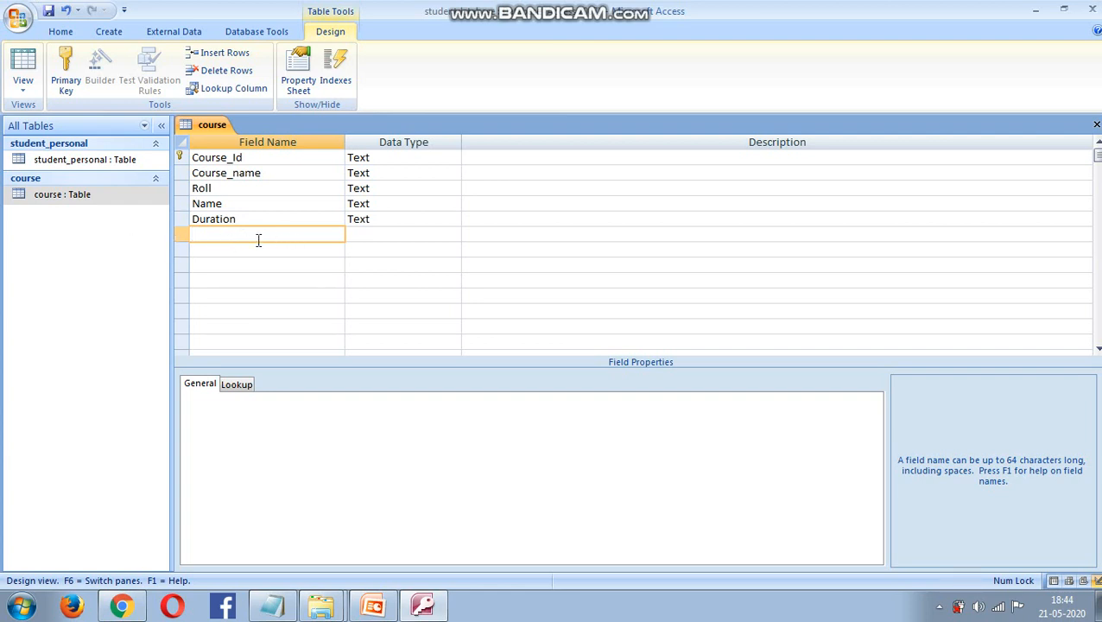
- Add a Fees field of Number data type below Duration
type("fees")
key("BackSpace")
key("BackSpace")
key("BackSpace")
type("Fees")
left_click(382, 234)
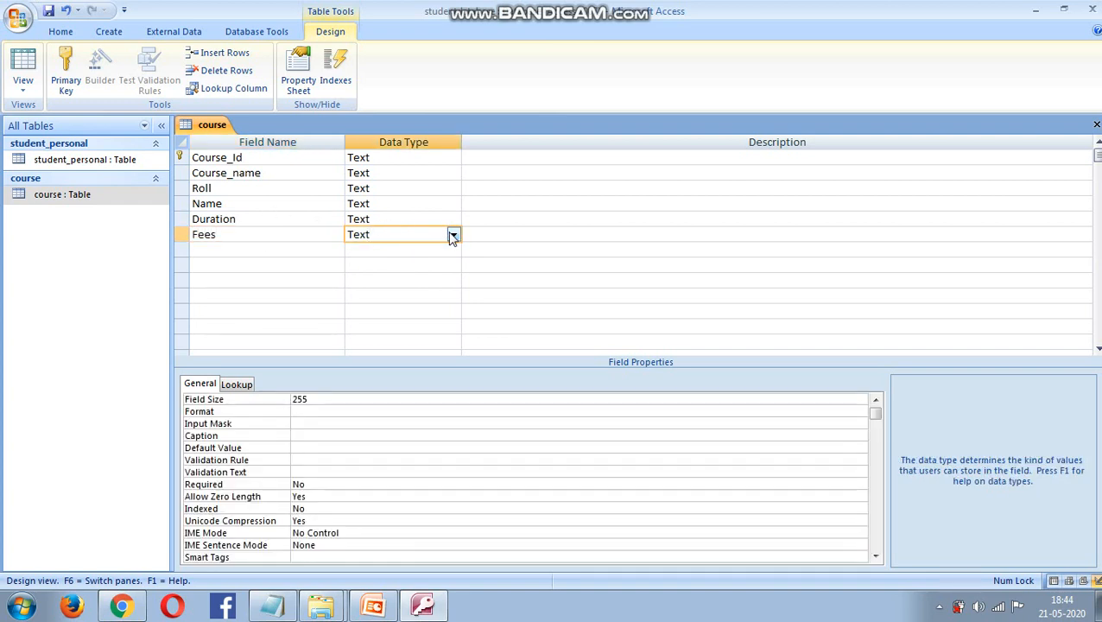
left_click(452, 234)
left_click(434, 280)
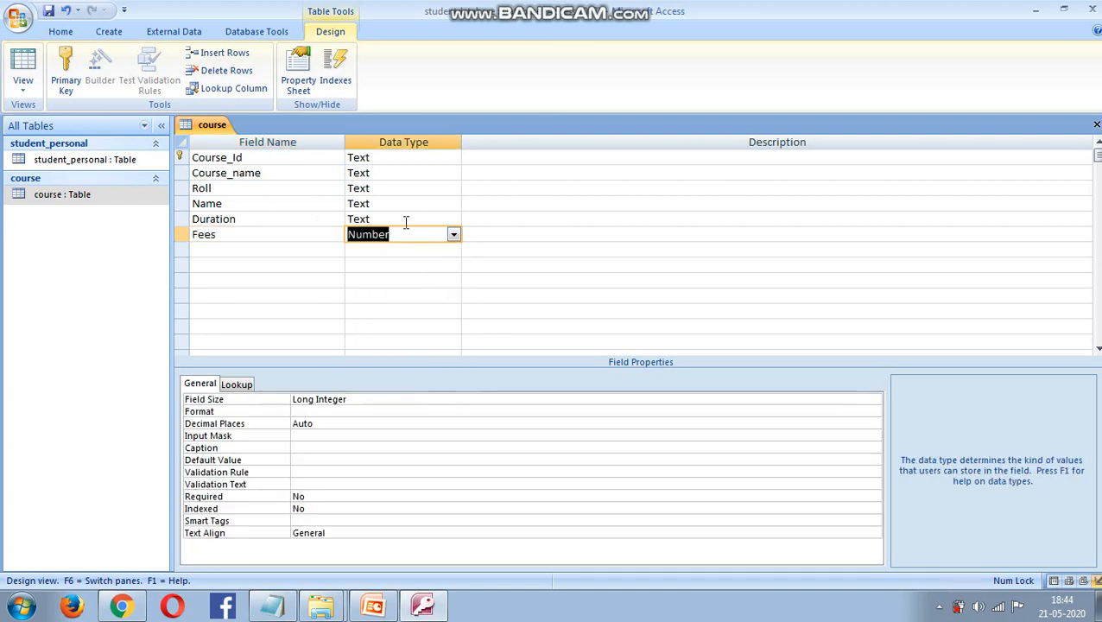
left_click(410, 217)
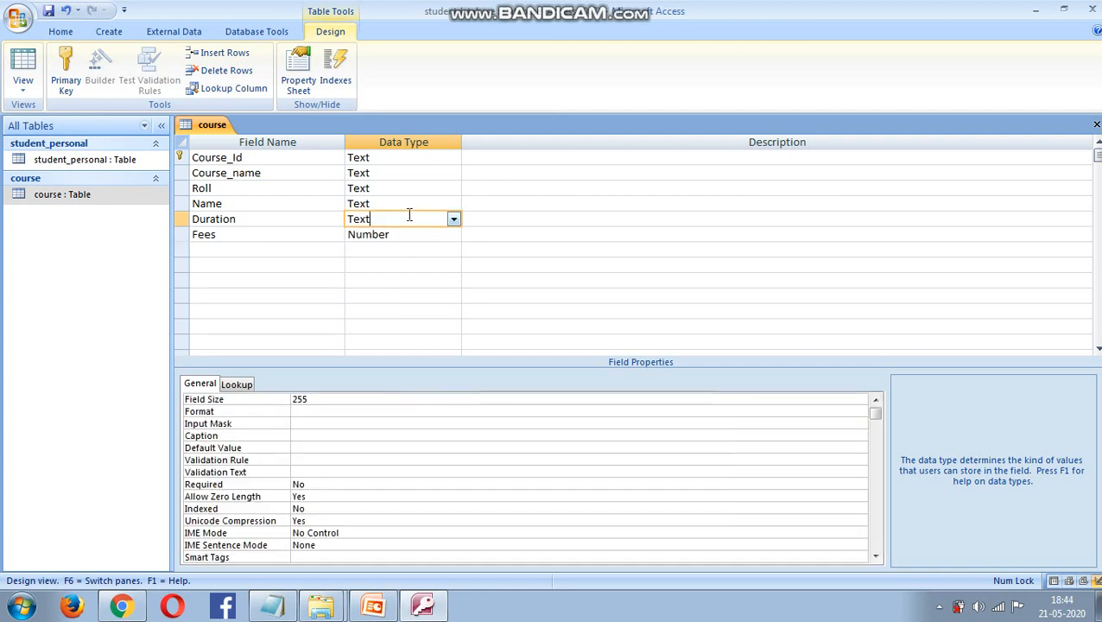
left_click(294, 264)
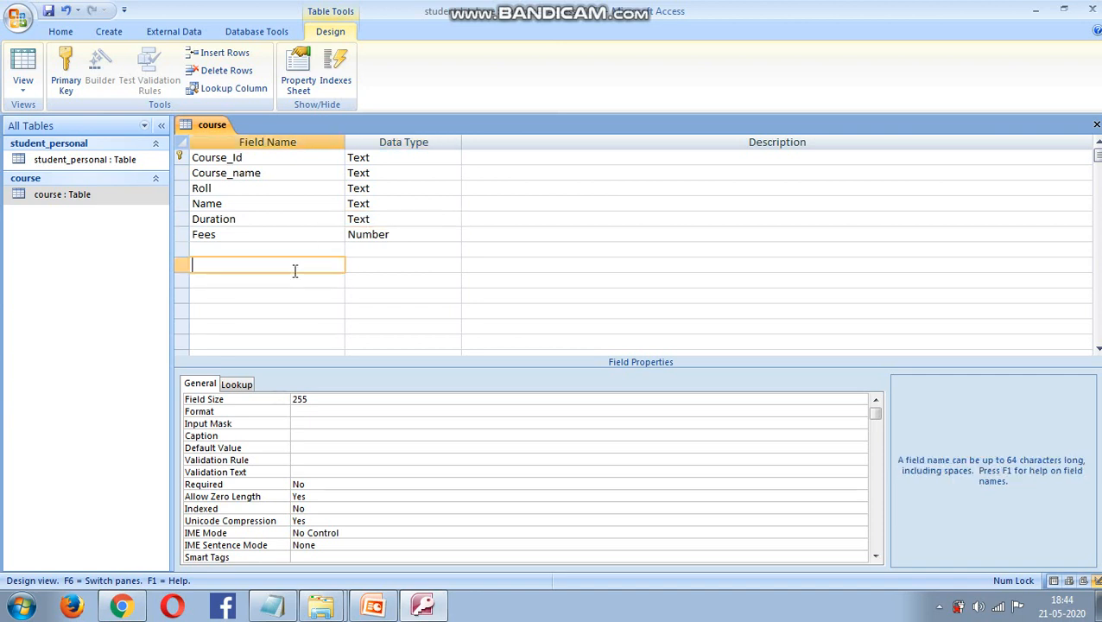
- Check Course_Id's row actions, leaving it unchanged as the primary key
left_click(180, 159)
right_click(179, 159)
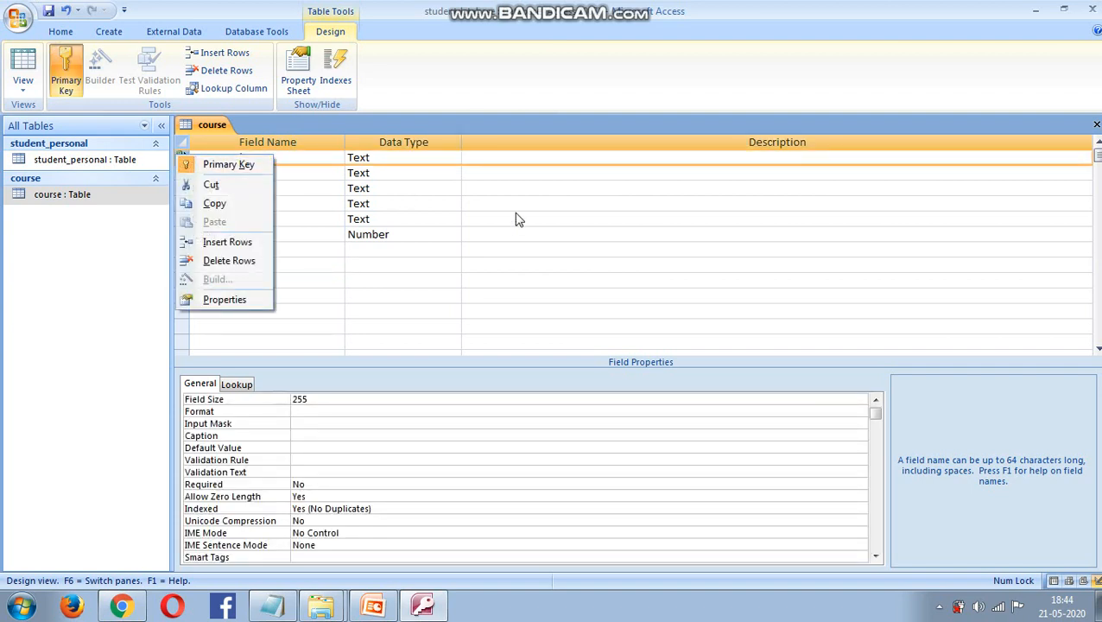
left_click(610, 249)
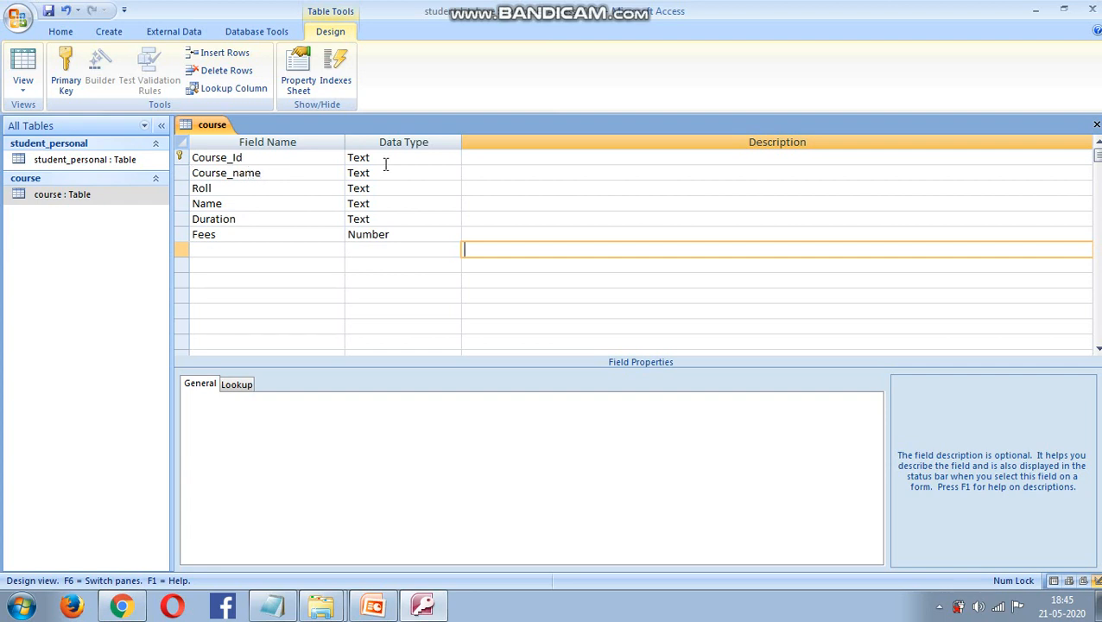
- Save the course table, open its datasheet, and enter BCA_2, BCA and Roll 1 in the first row
double_click(101, 202)
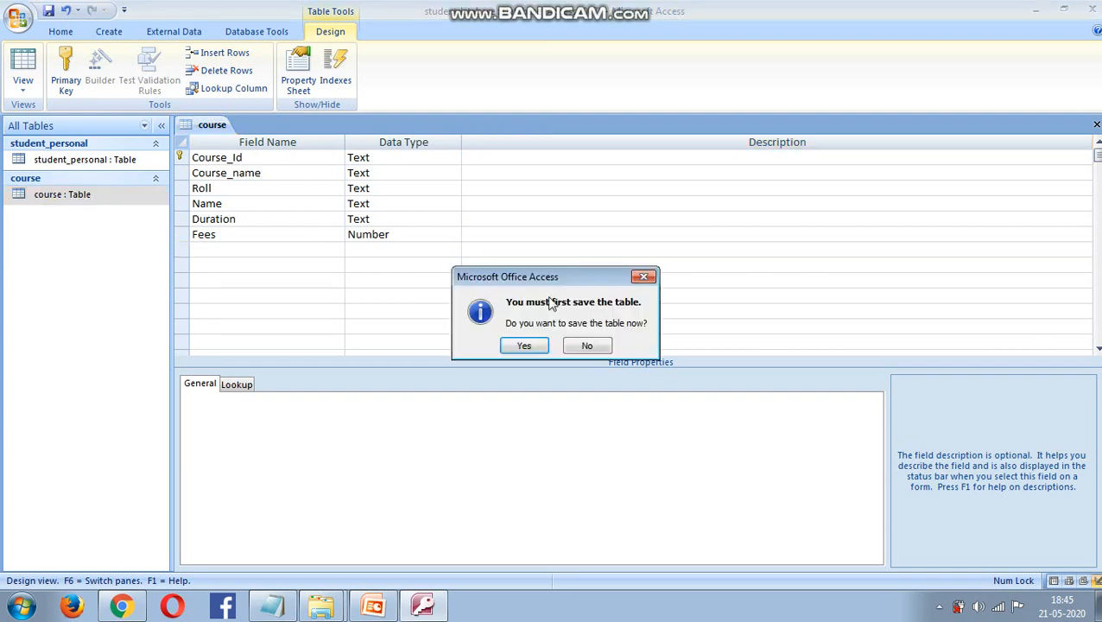
left_click(522, 346)
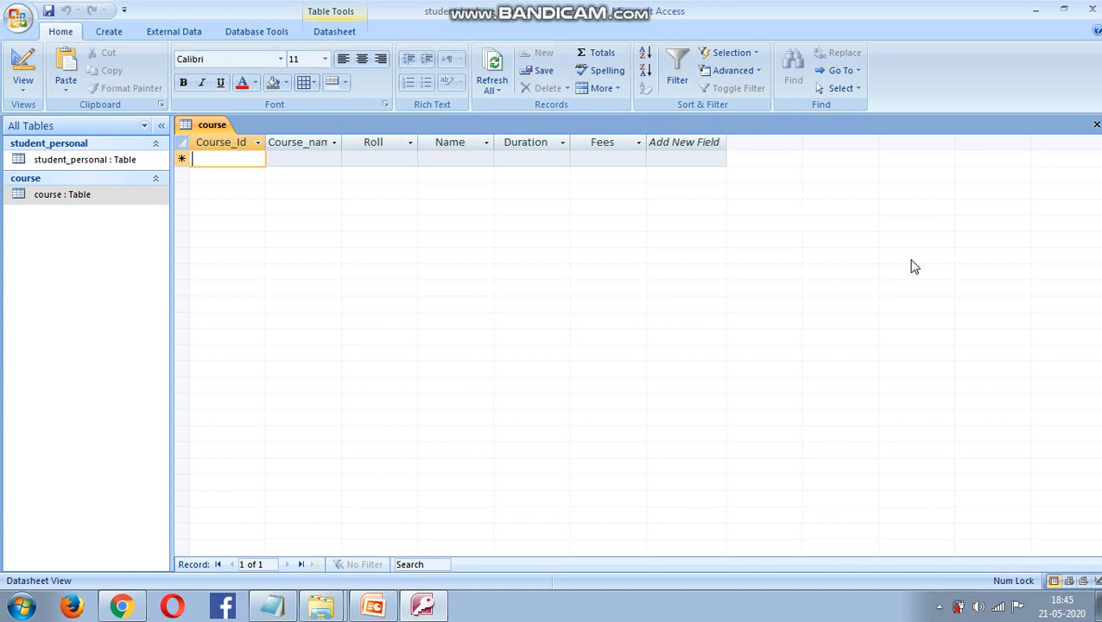
type("BCA")
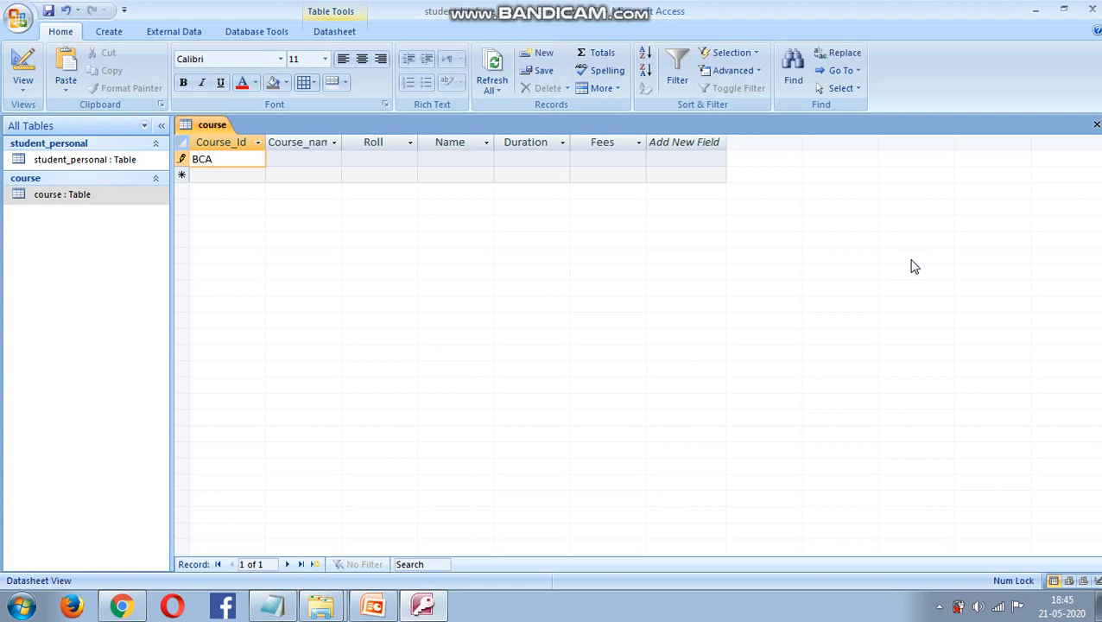
type("_2")
left_click_drag(343, 142, 376, 140)
key("Tab")
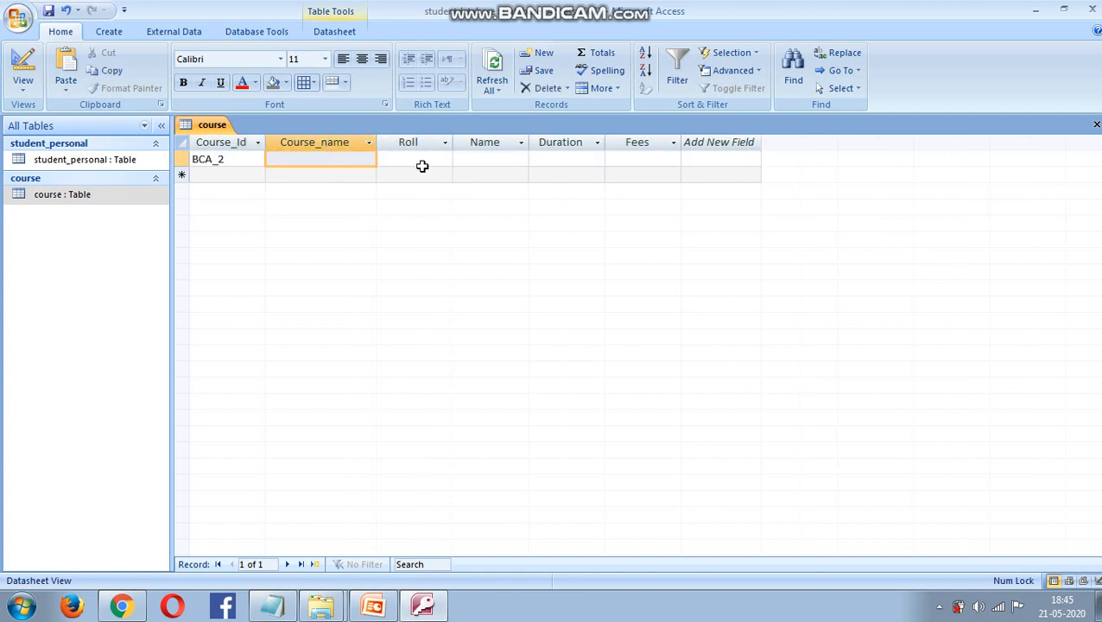
type("BCA")
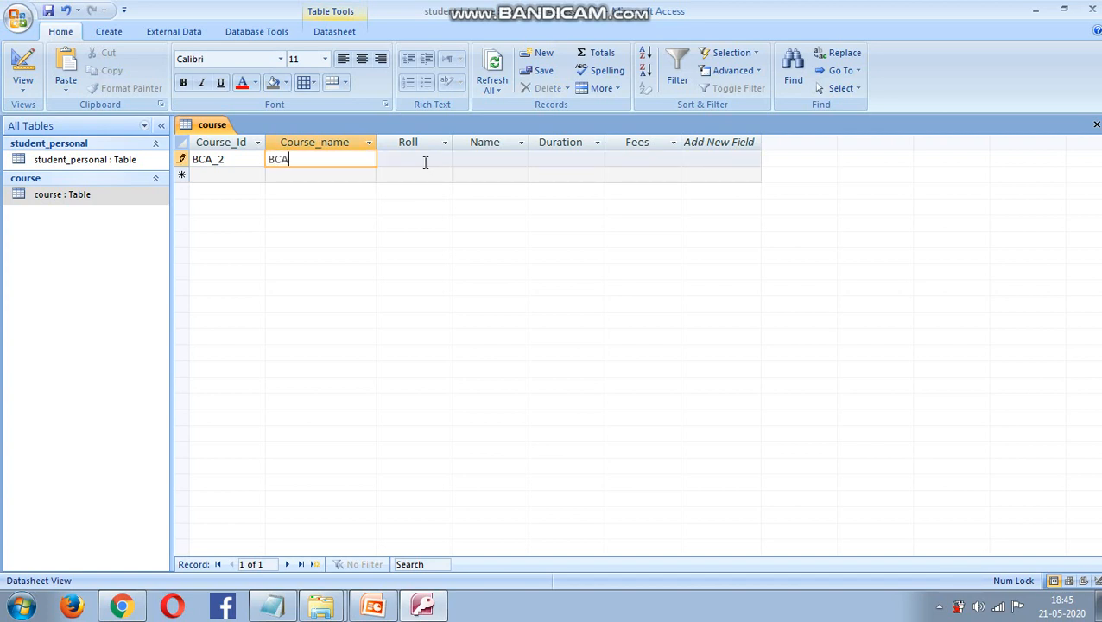
left_click(426, 160)
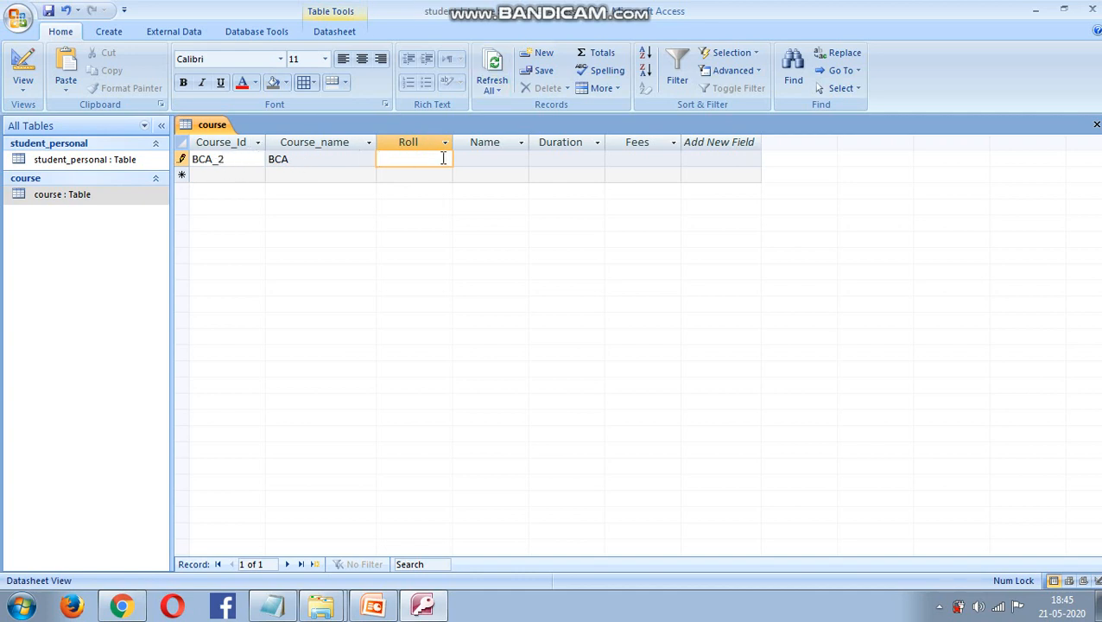
type("1")
key("Tab")
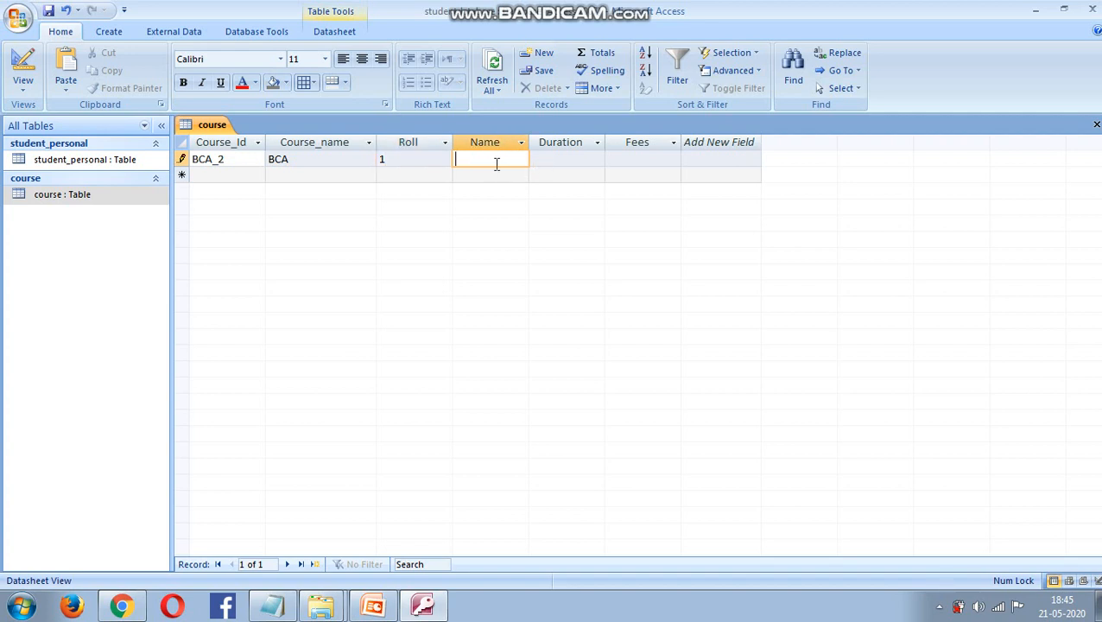
- Finish the first course record with the student's name, Duration 2 Years and Fees 50,000, and save it
double_click(105, 165)
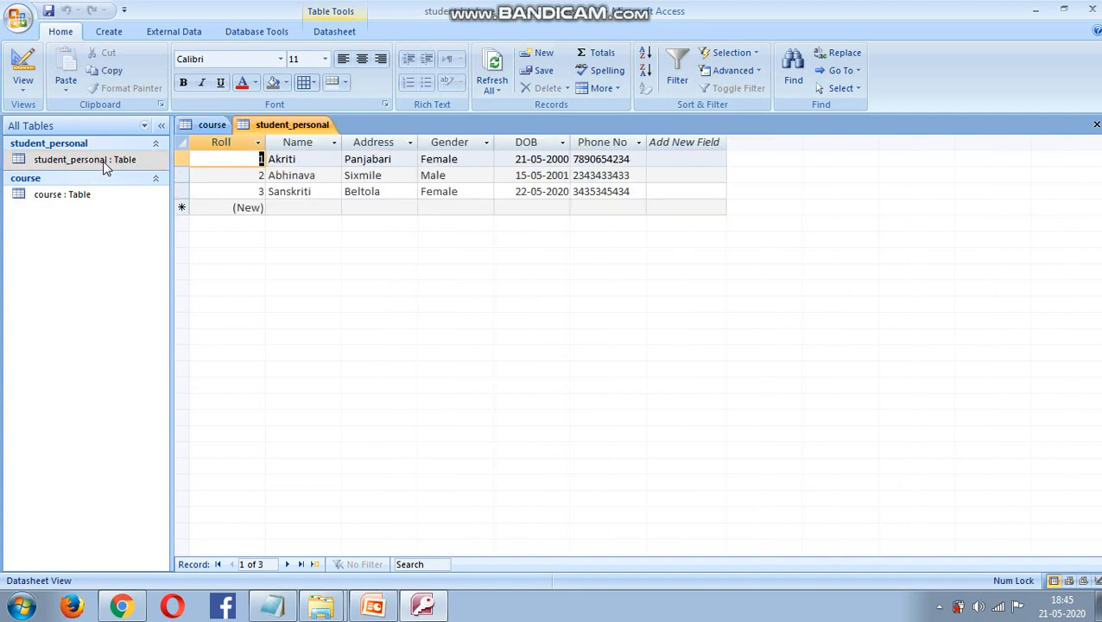
left_click(80, 193)
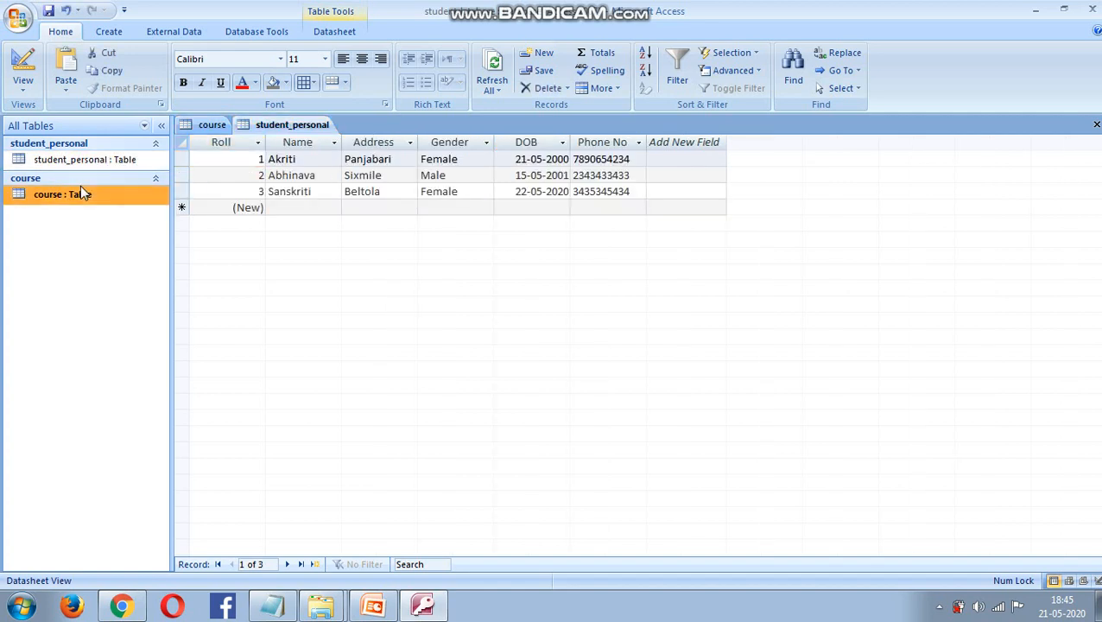
double_click(69, 198)
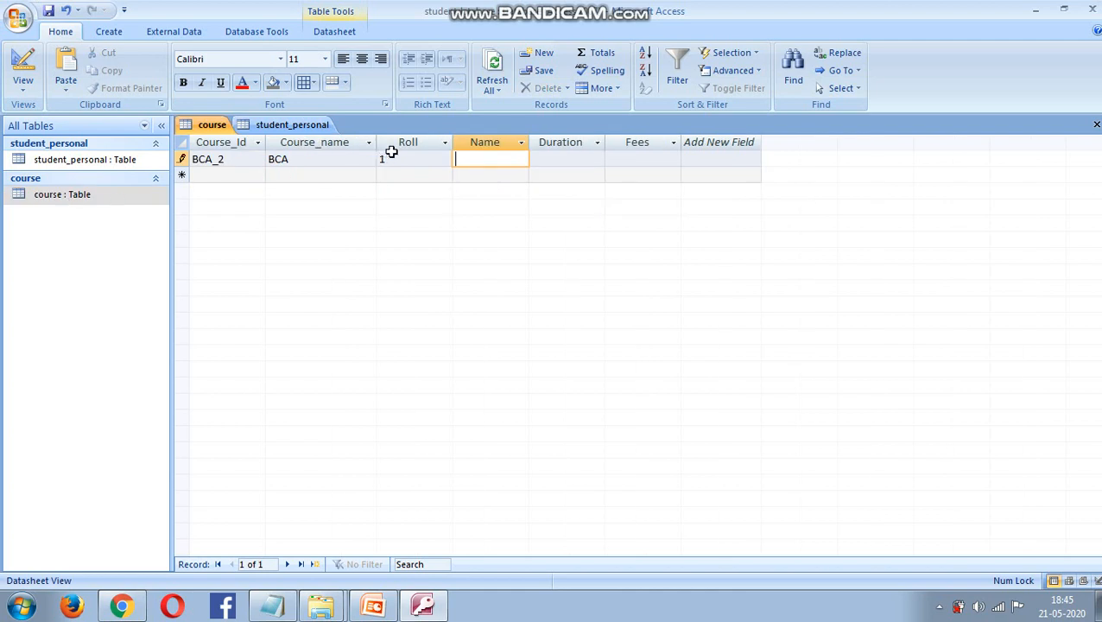
type("Akriti")
left_click(585, 159)
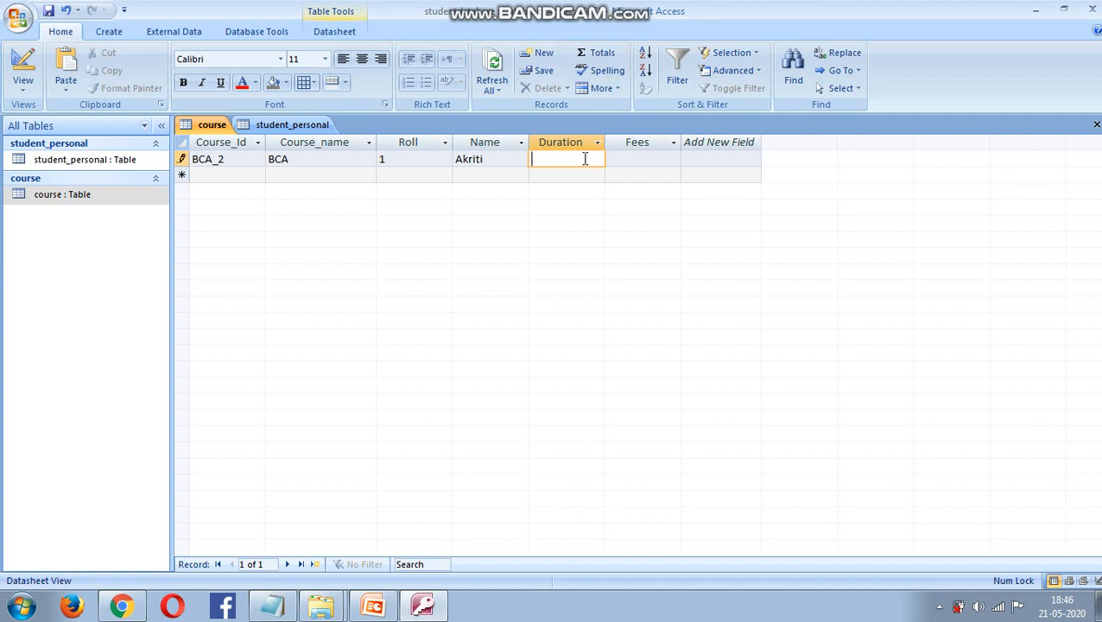
type("2 Years")
left_click(661, 159)
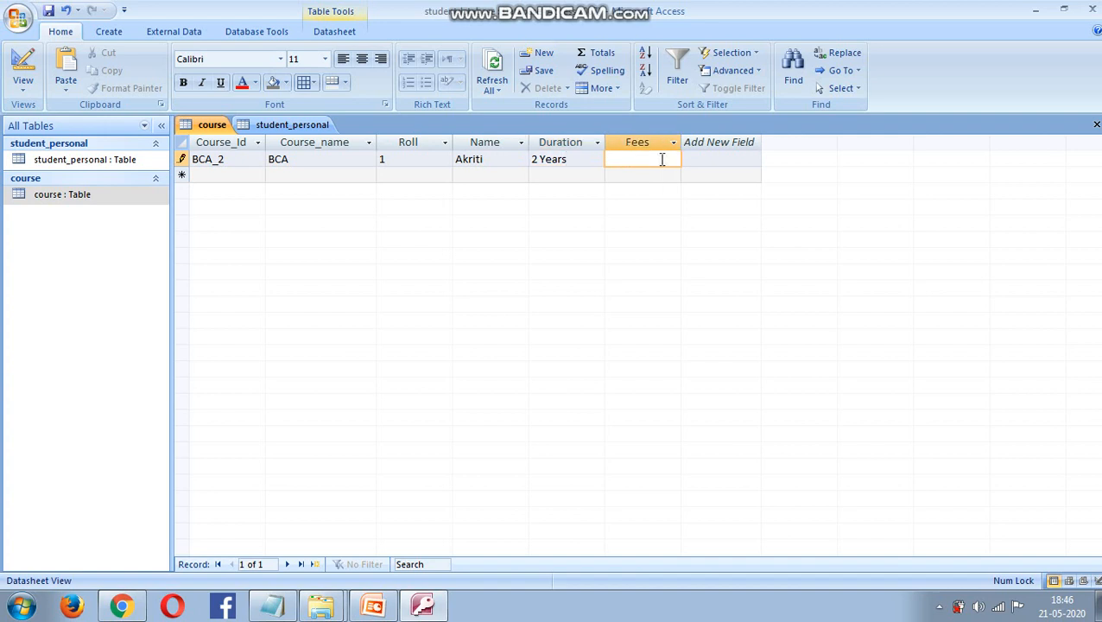
type("50,000")
left_click(207, 175)
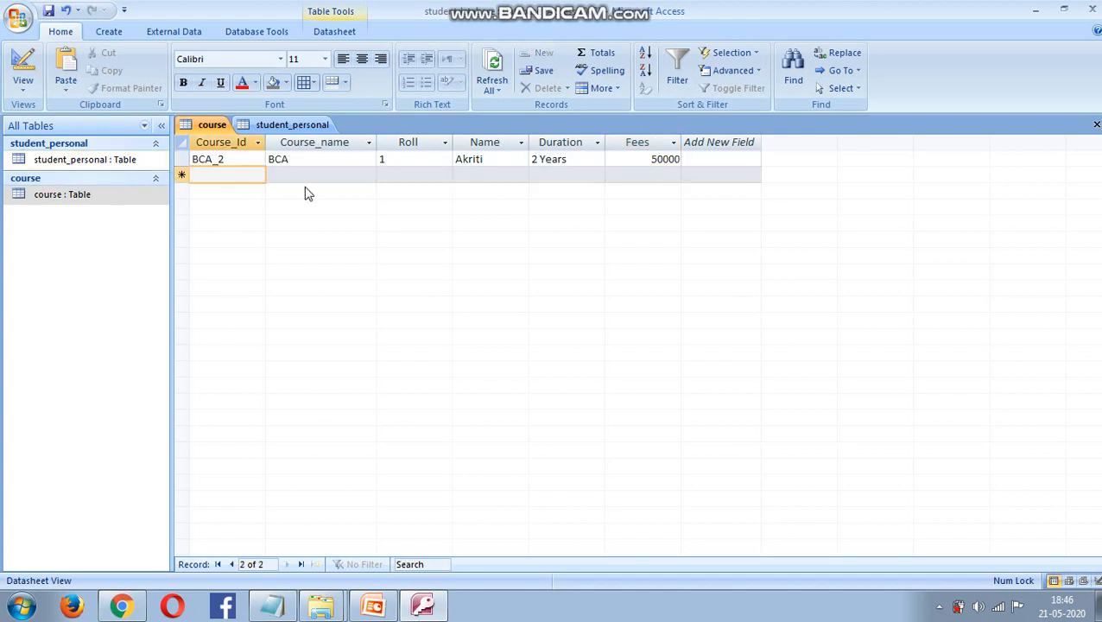
- Start a second record with Course_Id BCA_2 and Roll 2
type("B")
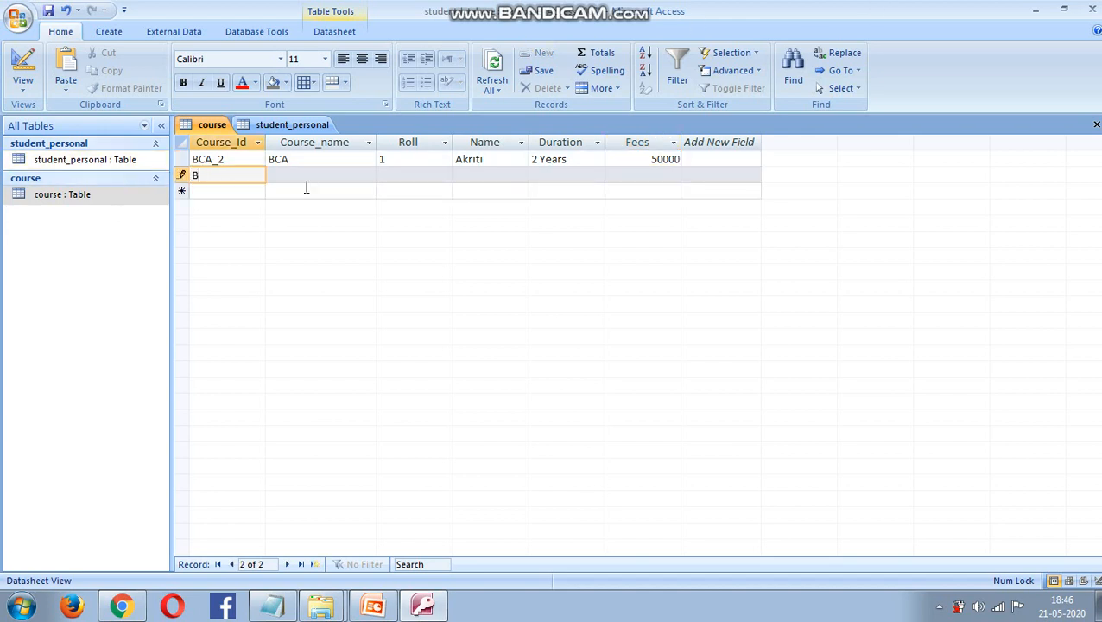
type("CA_")
left_click(393, 175)
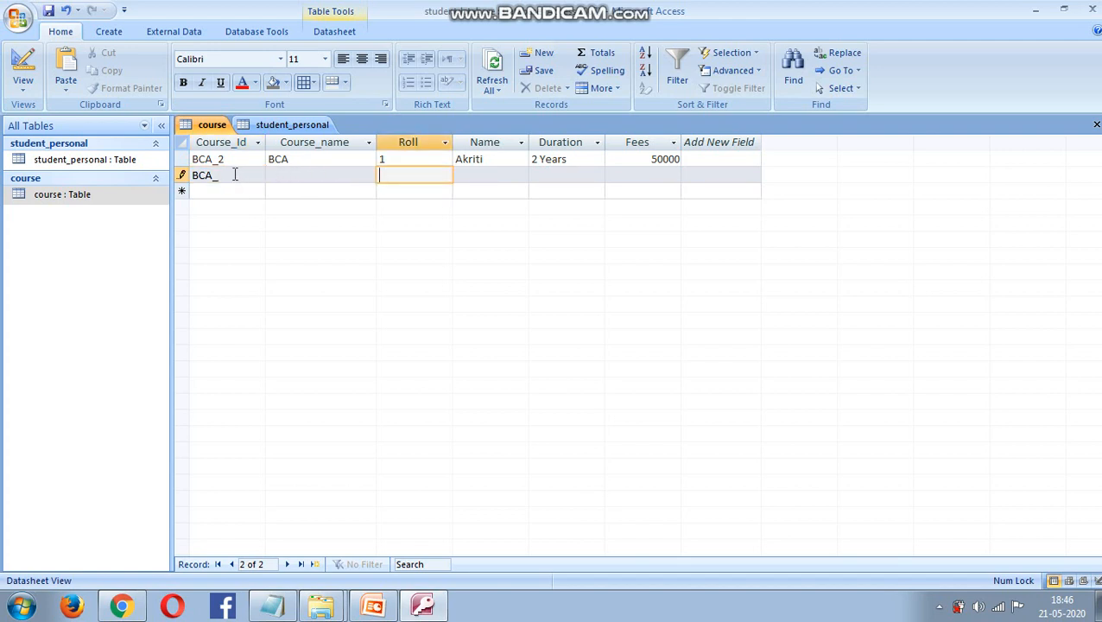
left_click(230, 175)
left_click(390, 176)
type("2")
left_click(304, 177)
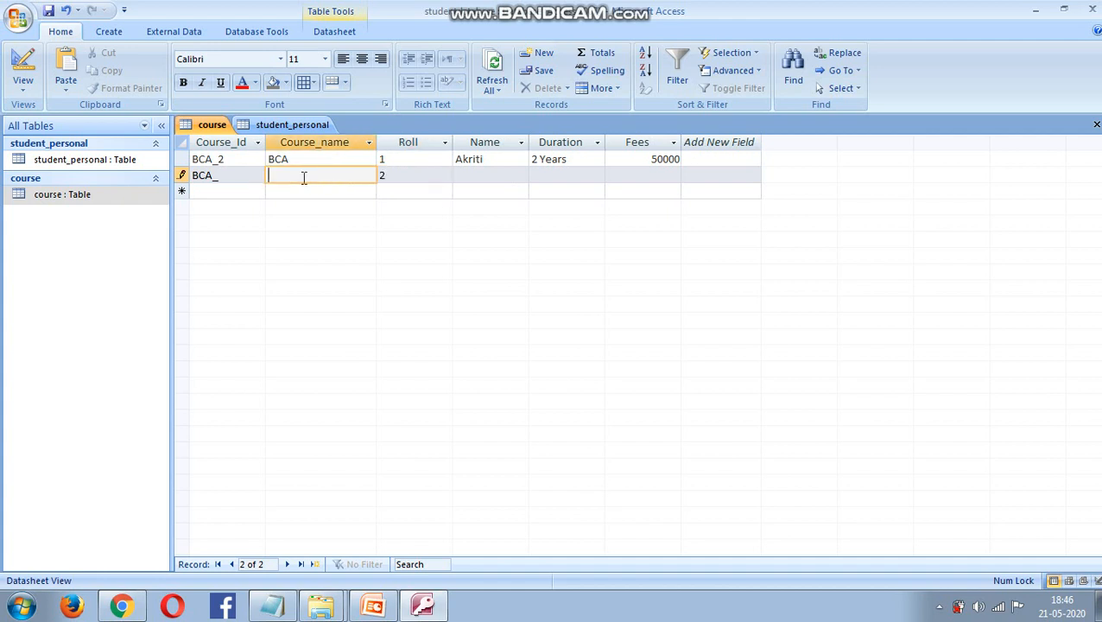
left_click(223, 173)
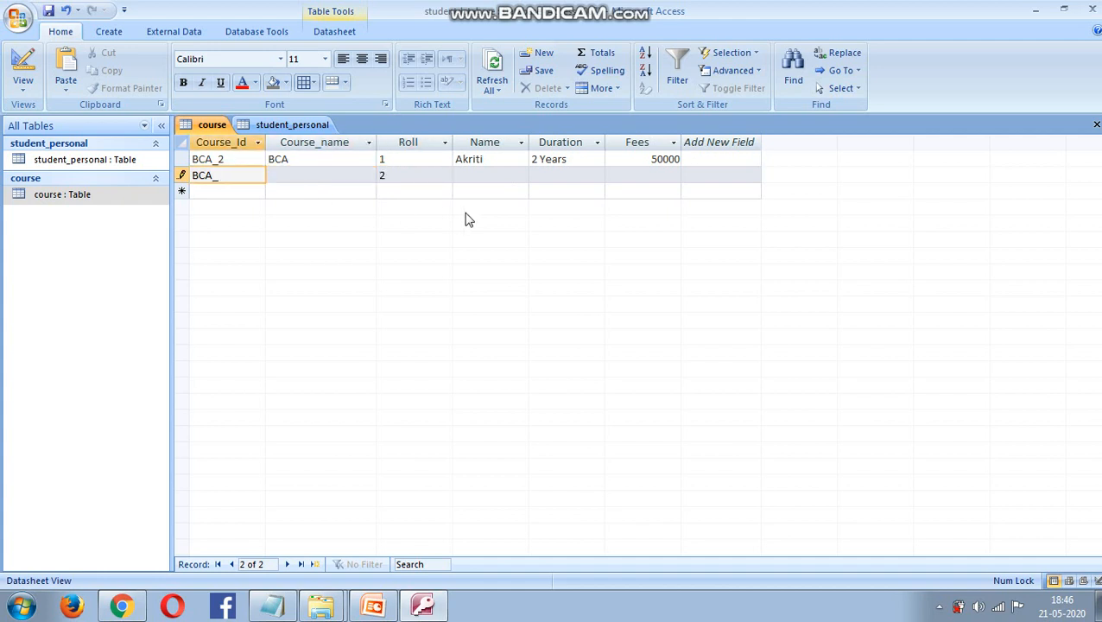
type("@")
key("BackSpace")
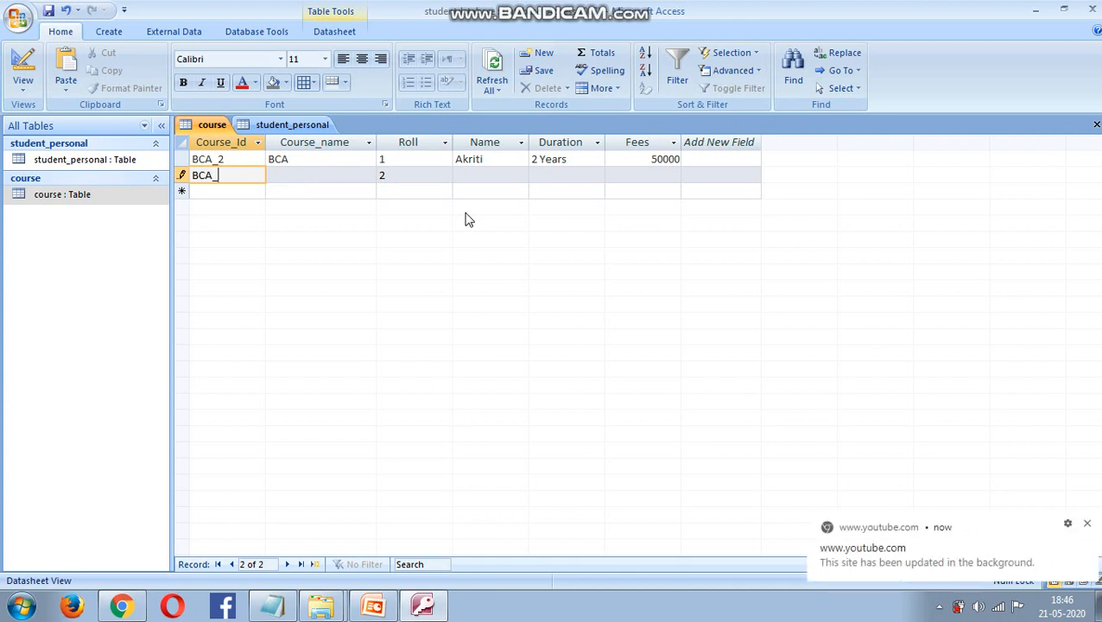
type("@")
key("BackSpace")
type("2")
- Fill Course_name BCA, the student's name, 2 years and 50000, then try saving the record
left_click(290, 173)
type("B")
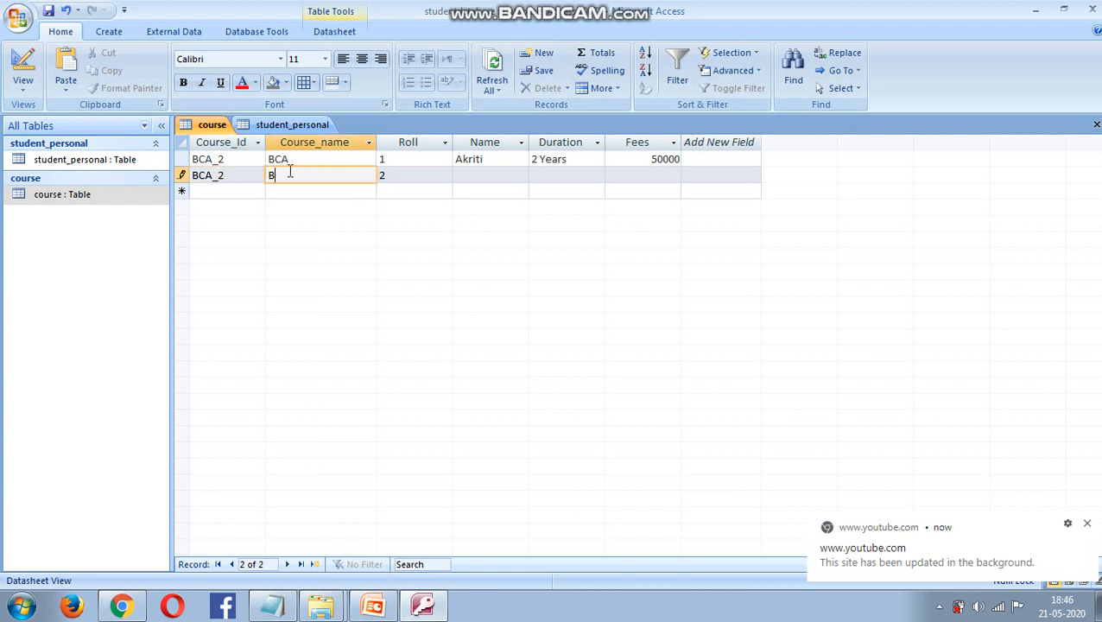
type("CA")
left_click(497, 172)
type("Abhinav")
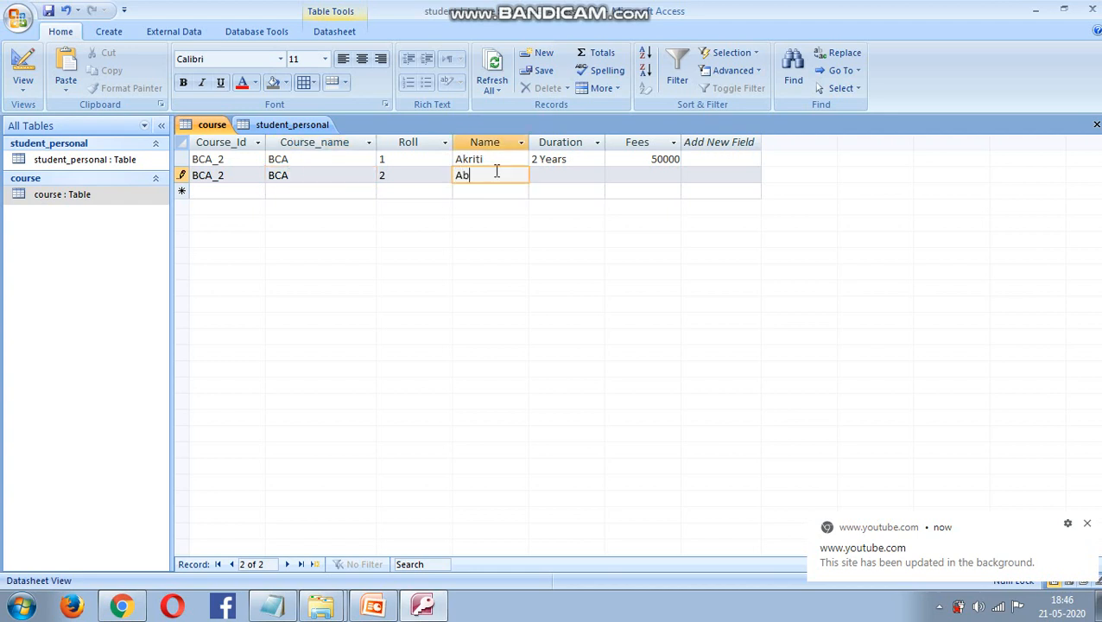
left_click(545, 175)
type("2 ")
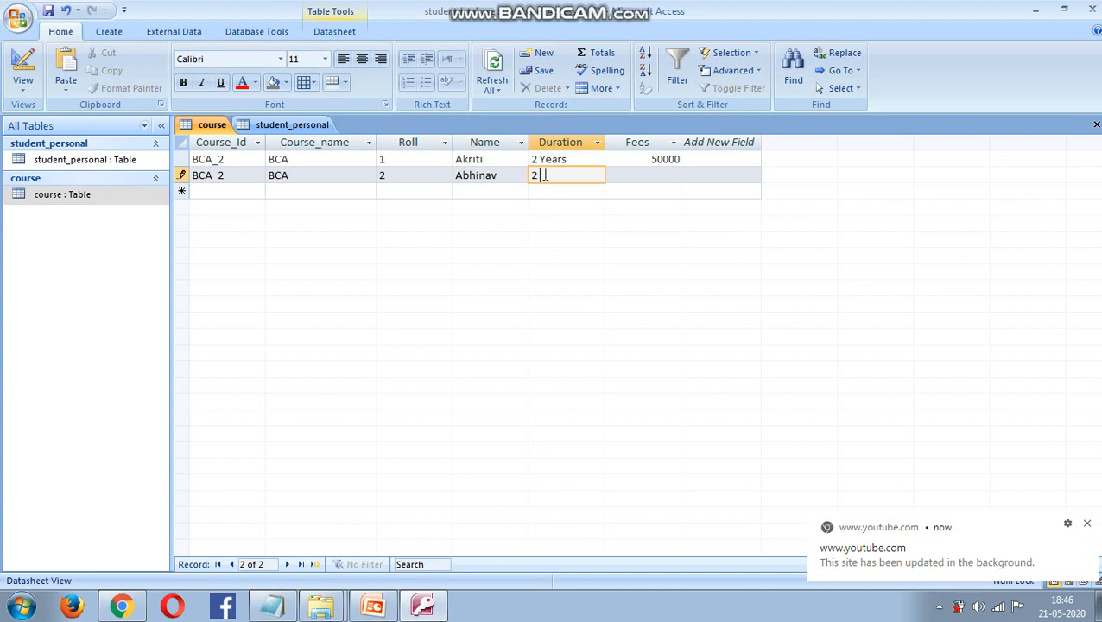
type("years")
left_click(641, 173)
type("50")
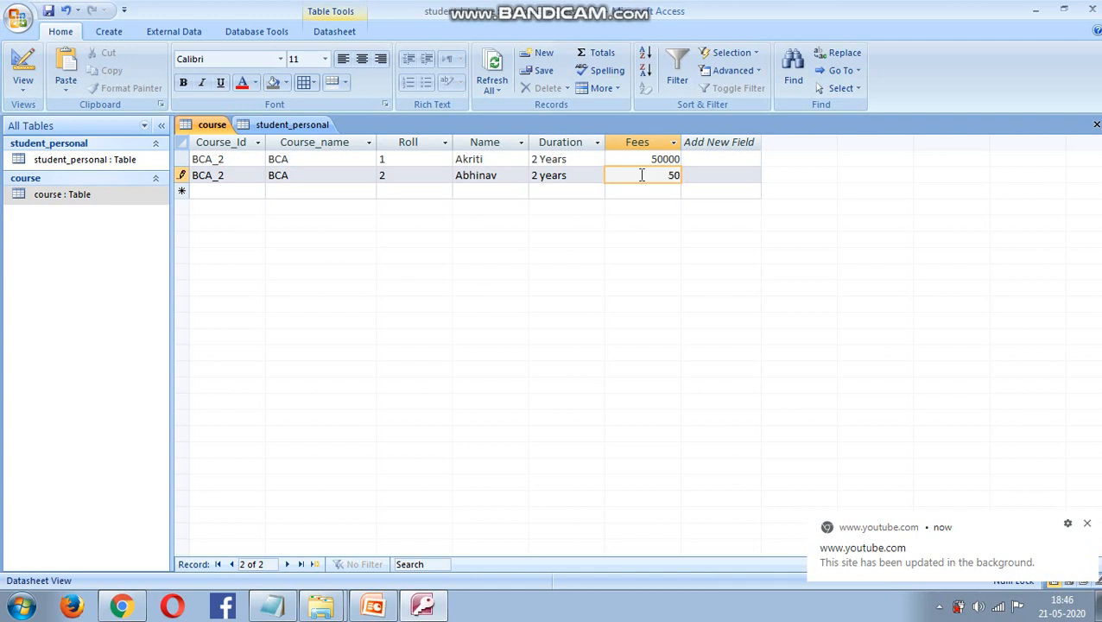
type("000")
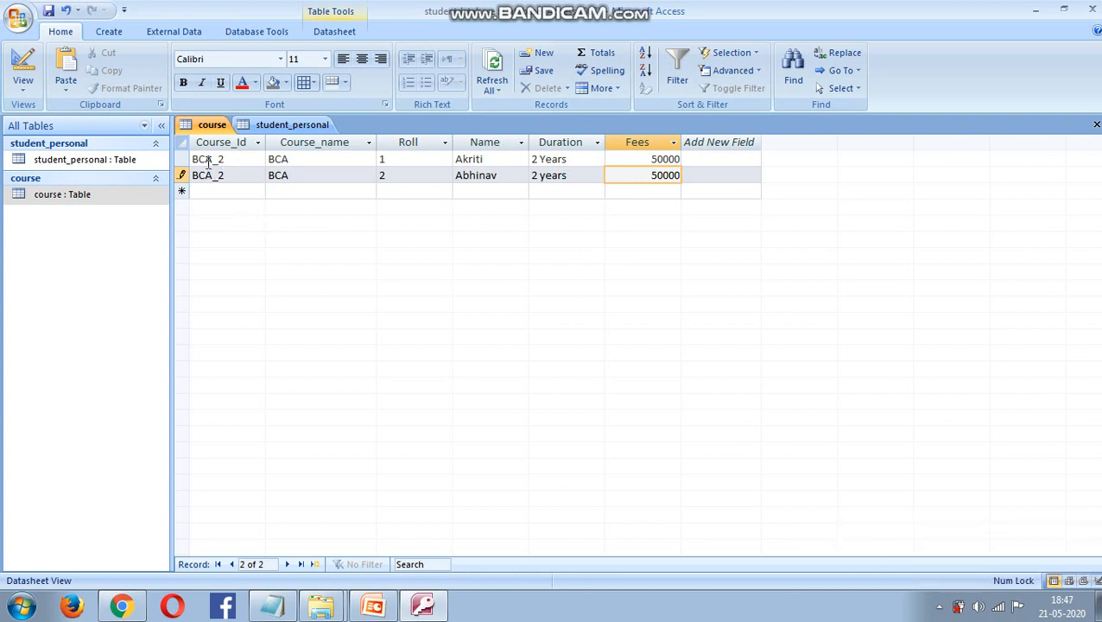
left_click(184, 160)
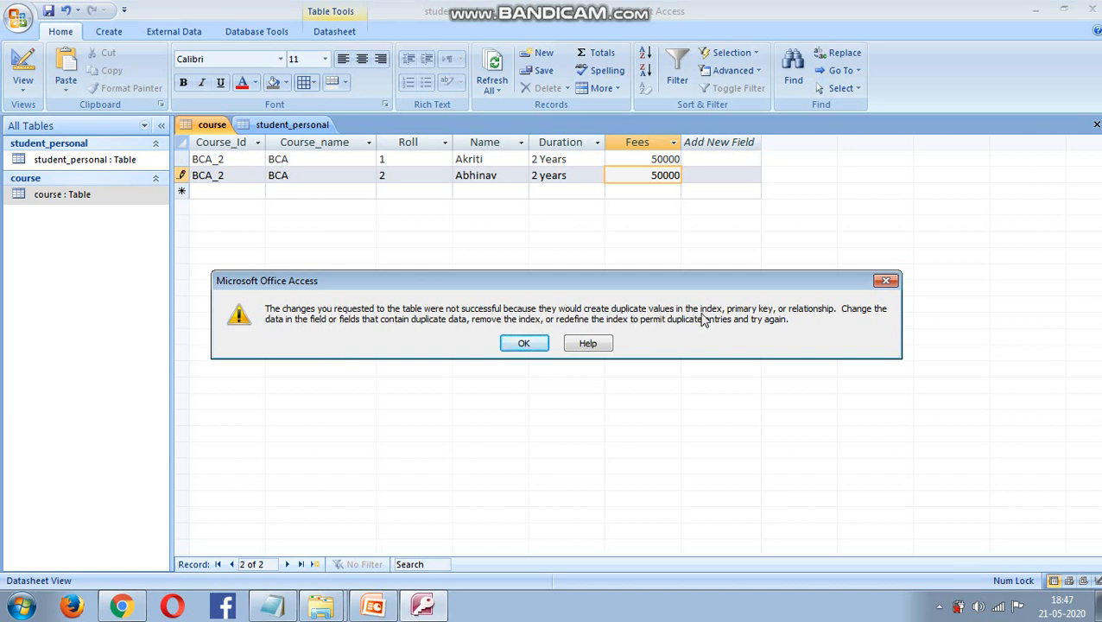
- Dismiss the duplicate-value error and change the second record's Course_Id to BCA_3
left_click(527, 344)
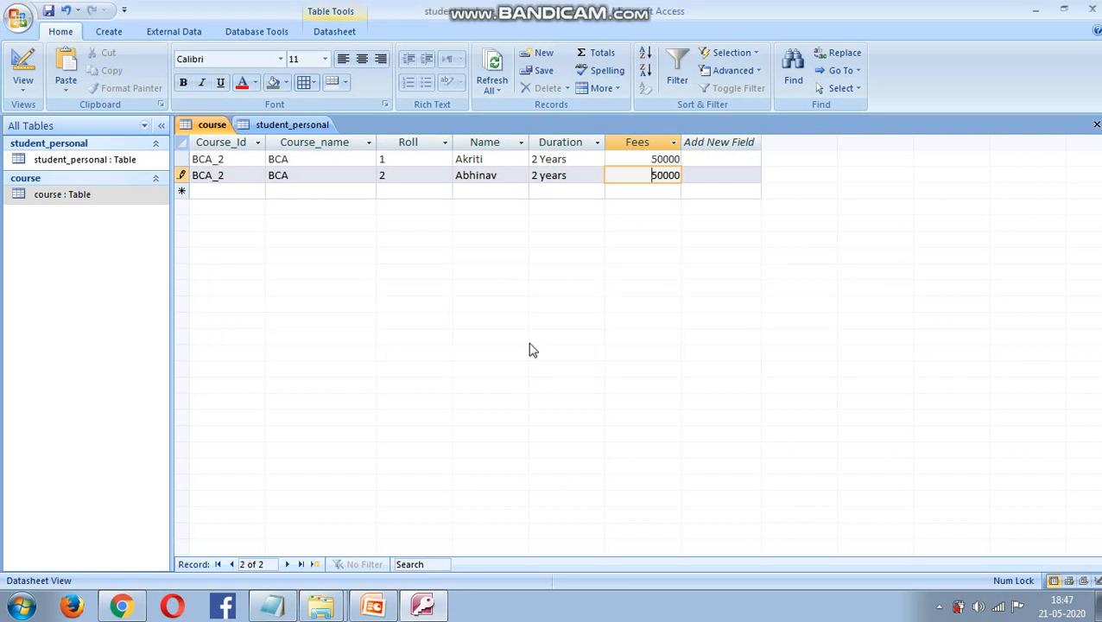
left_click(235, 178)
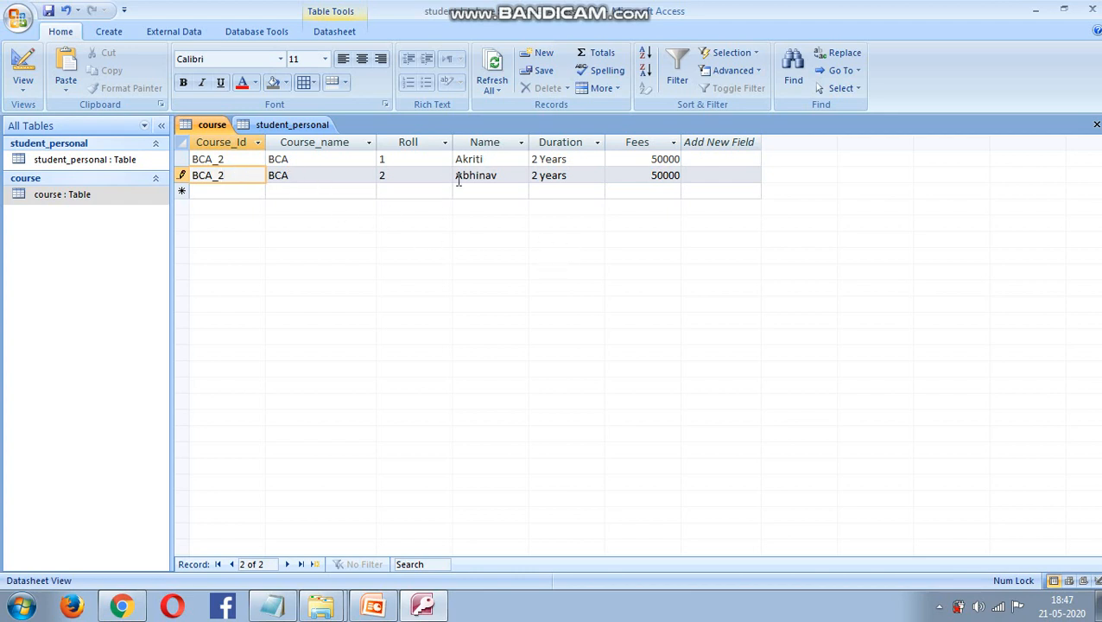
left_click(387, 176)
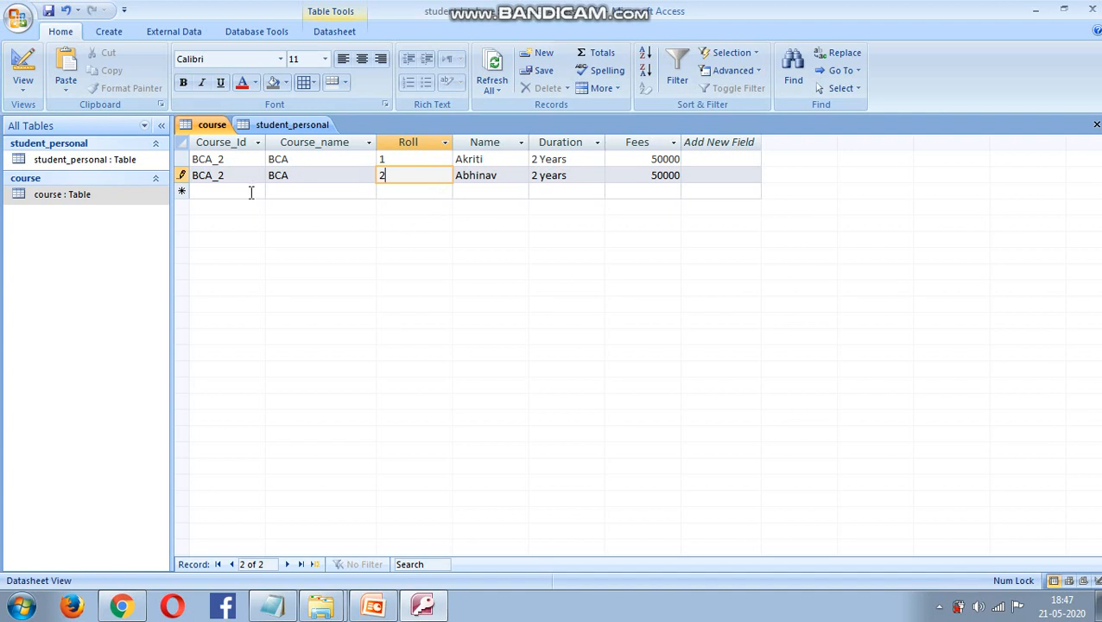
left_click(229, 177)
key("BackSpace")
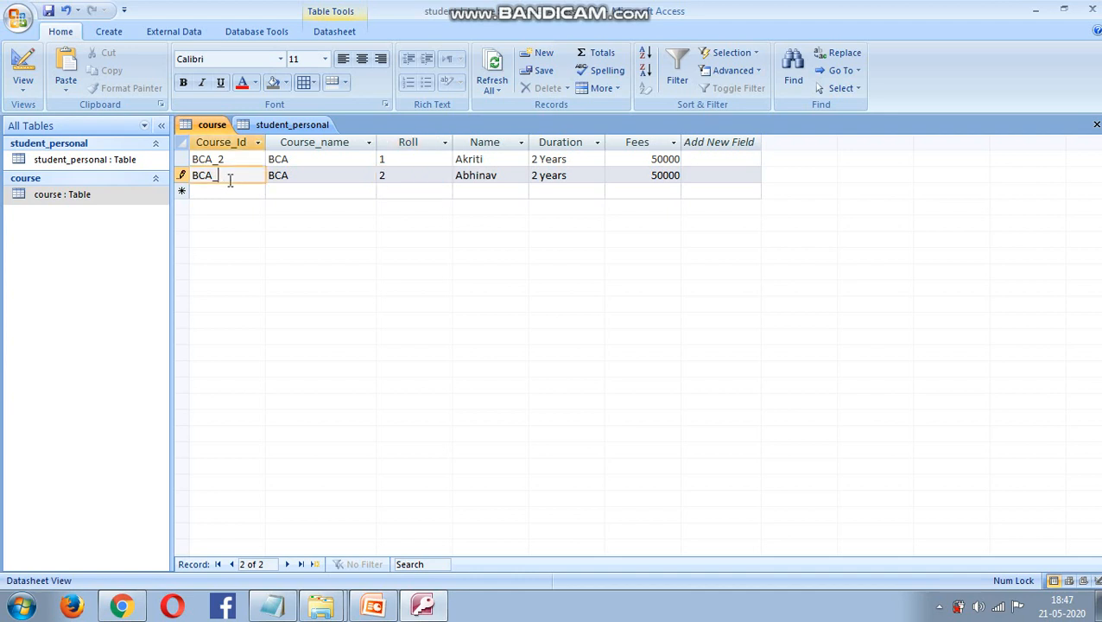
type("#")
type("3")
- Change Duration to 3 years and Fees to 70000, then save the record
left_click(539, 178)
type("3")
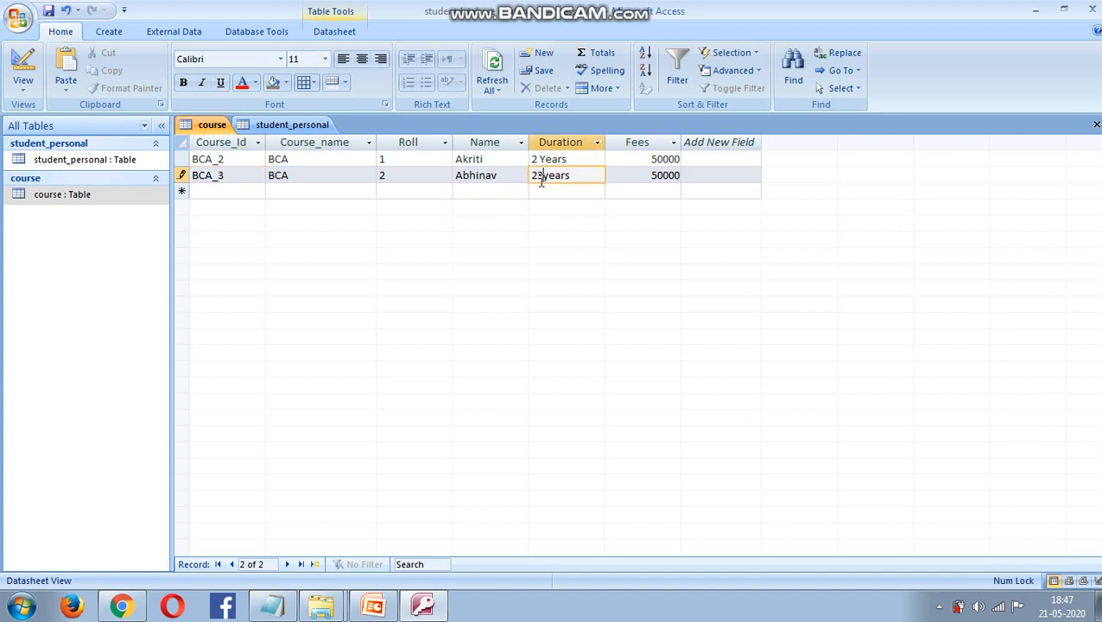
key("BackSpace")
key("BackSpace")
type("3")
left_click(658, 177)
key("BackSpace")
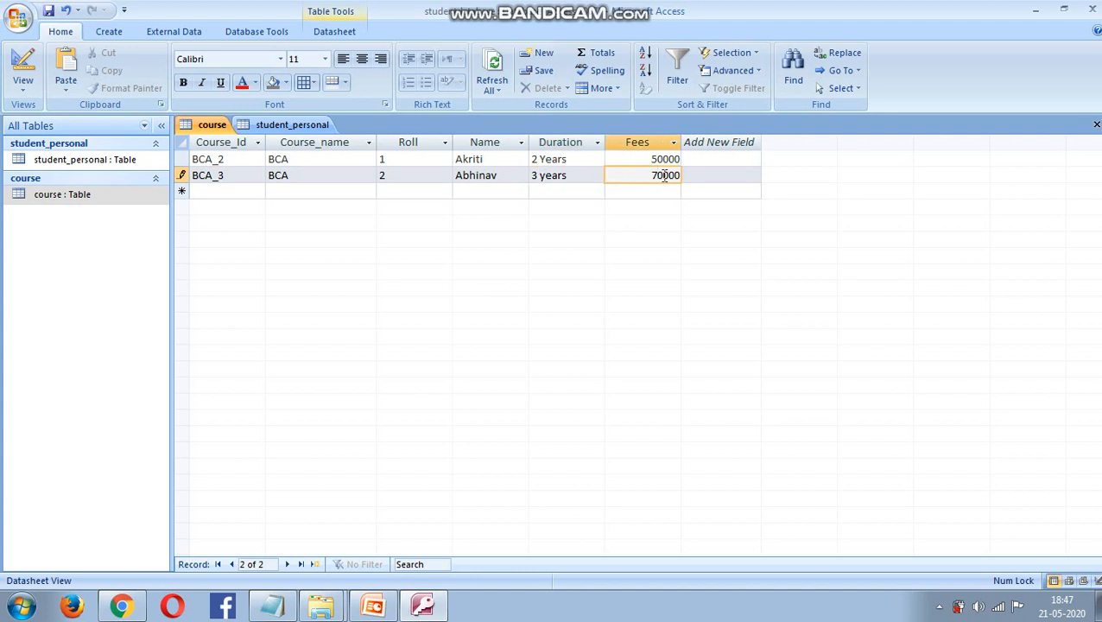
type("7")
left_click(215, 192)
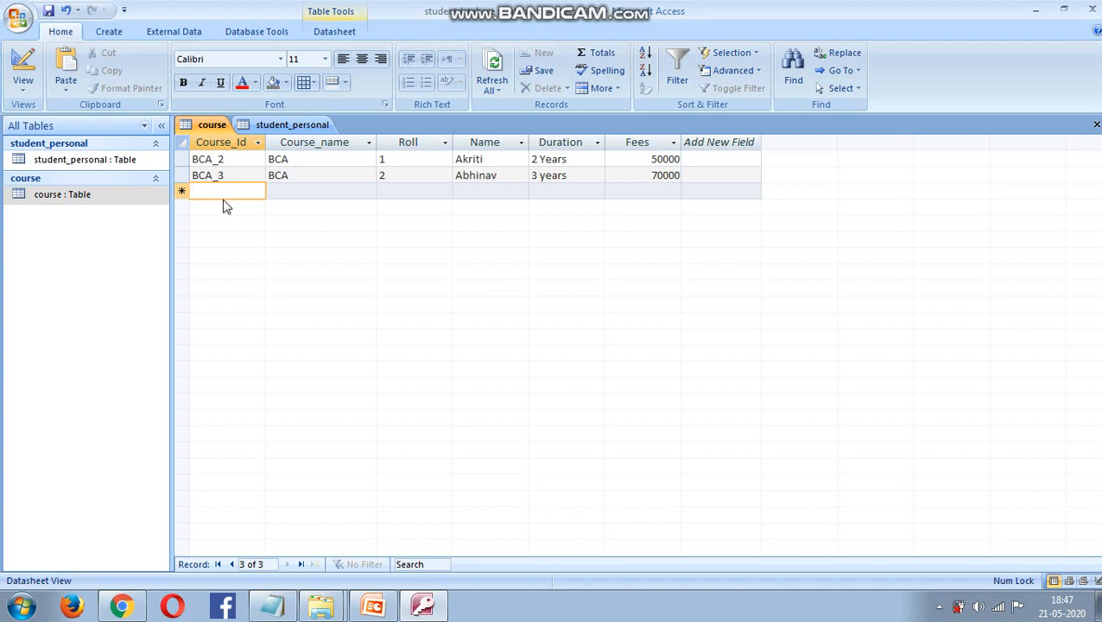
- Enter a new record with Course_Id MCA_3, Course_name MCA, Roll 1 and the student's name
type("MC")
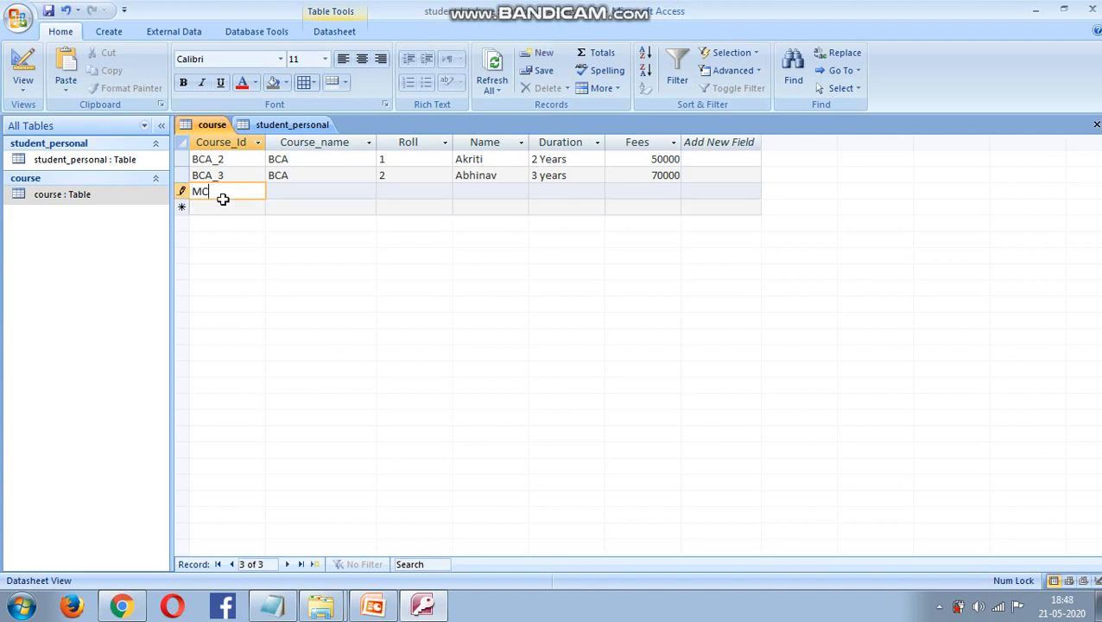
type("A_2")
left_click(288, 193)
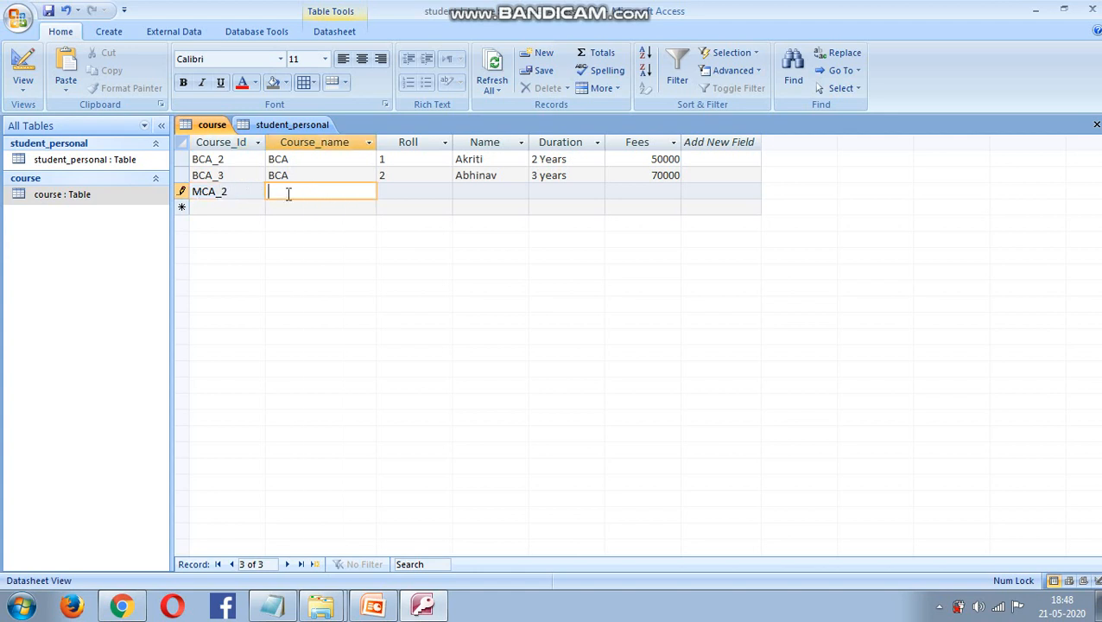
type("MCA")
left_click(385, 190)
type("1")
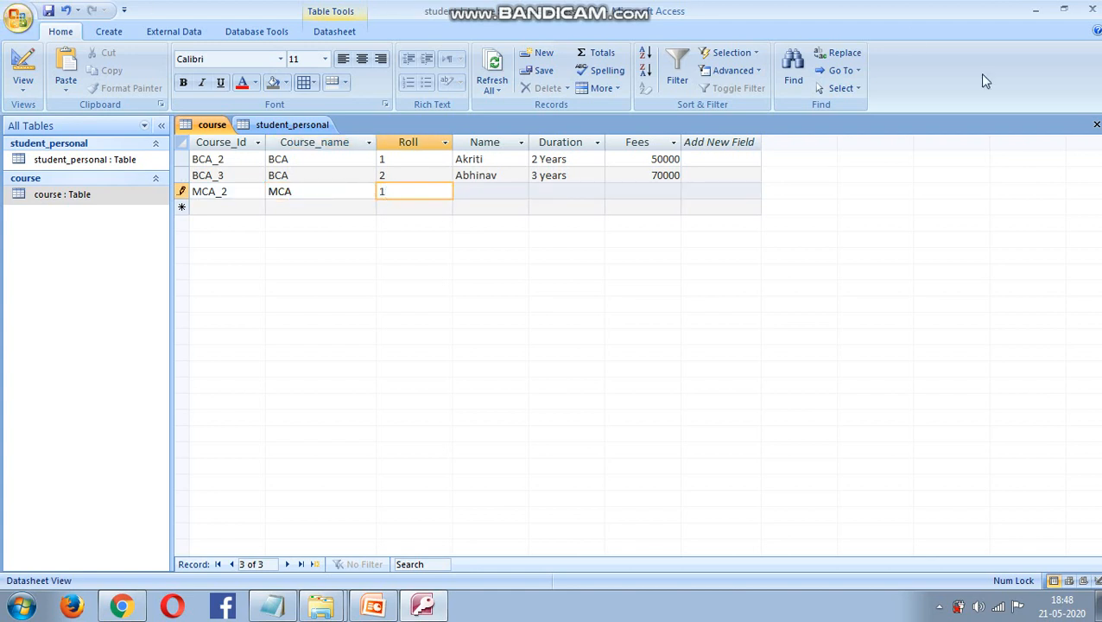
left_click(477, 190)
type("A")
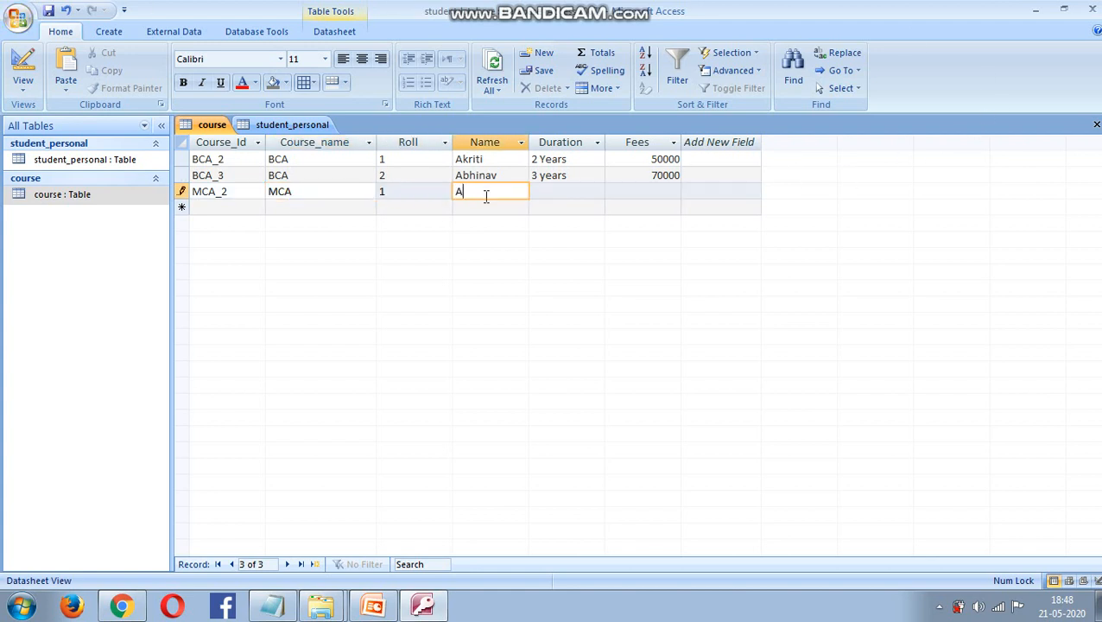
type("kriti")
left_click(234, 192)
key("BackSpace")
type("3")
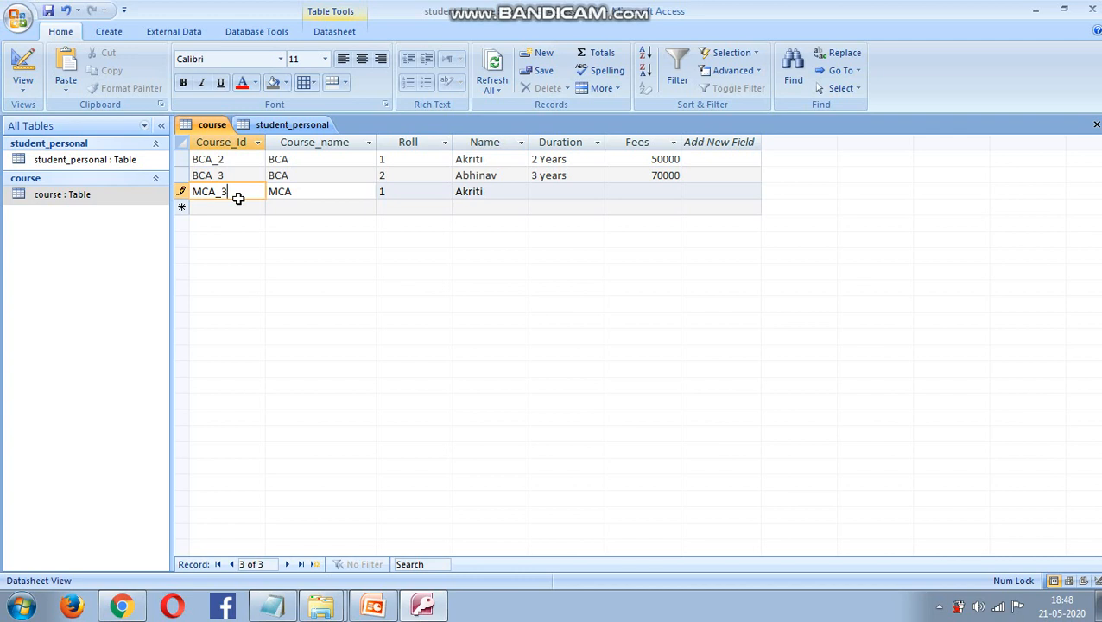
- Give the MCA_3 record Duration 3 years and Fees 100000, and save it
left_click(570, 191)
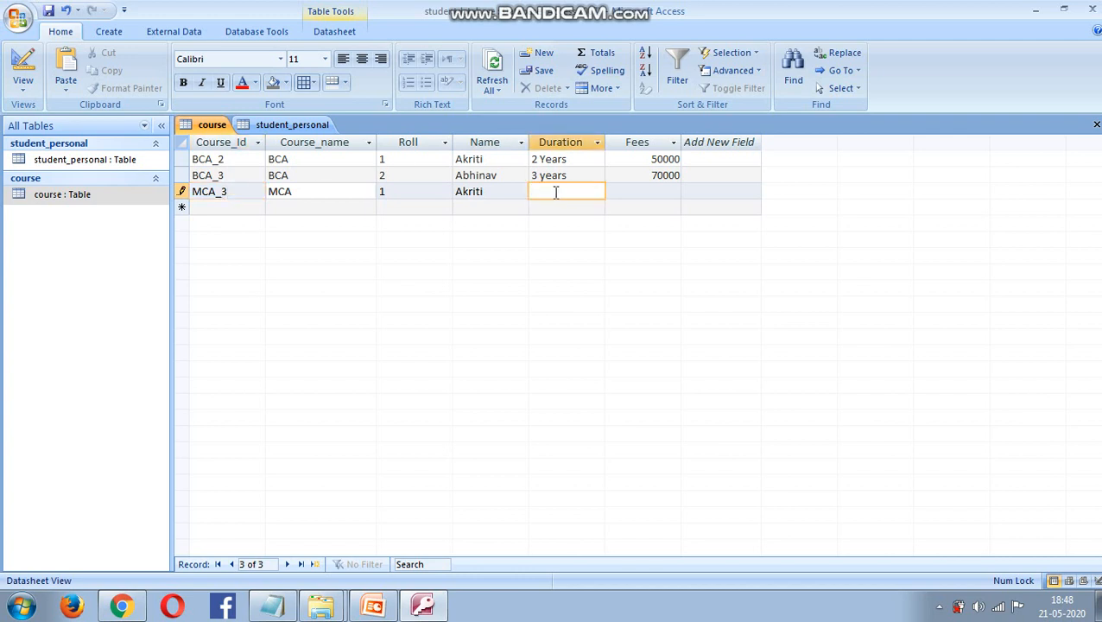
type("3 years")
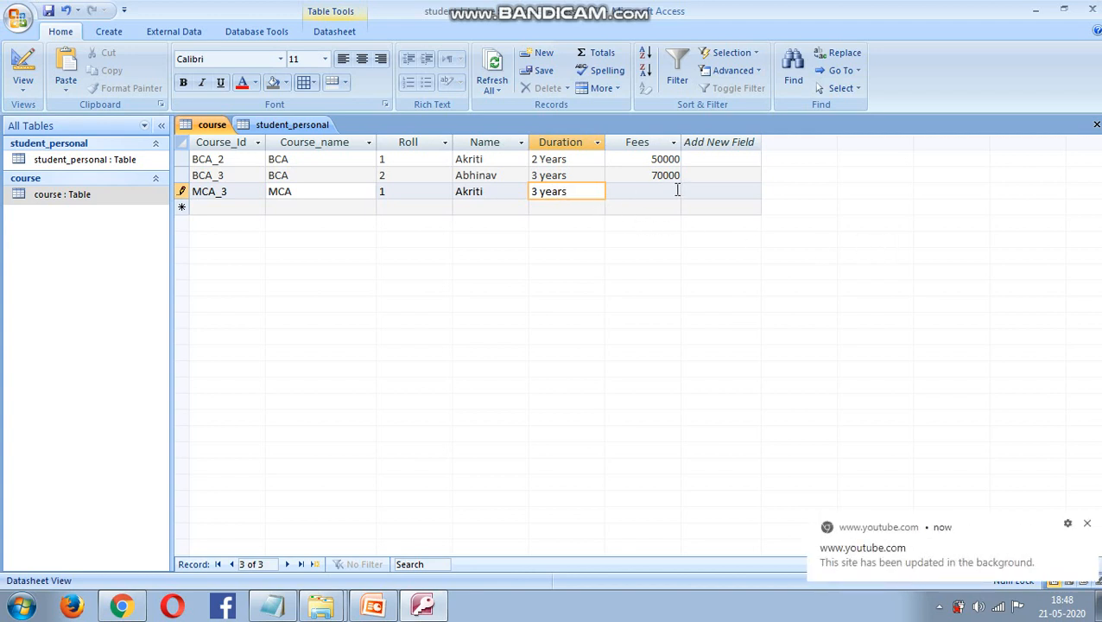
left_click(676, 190)
type("100000")
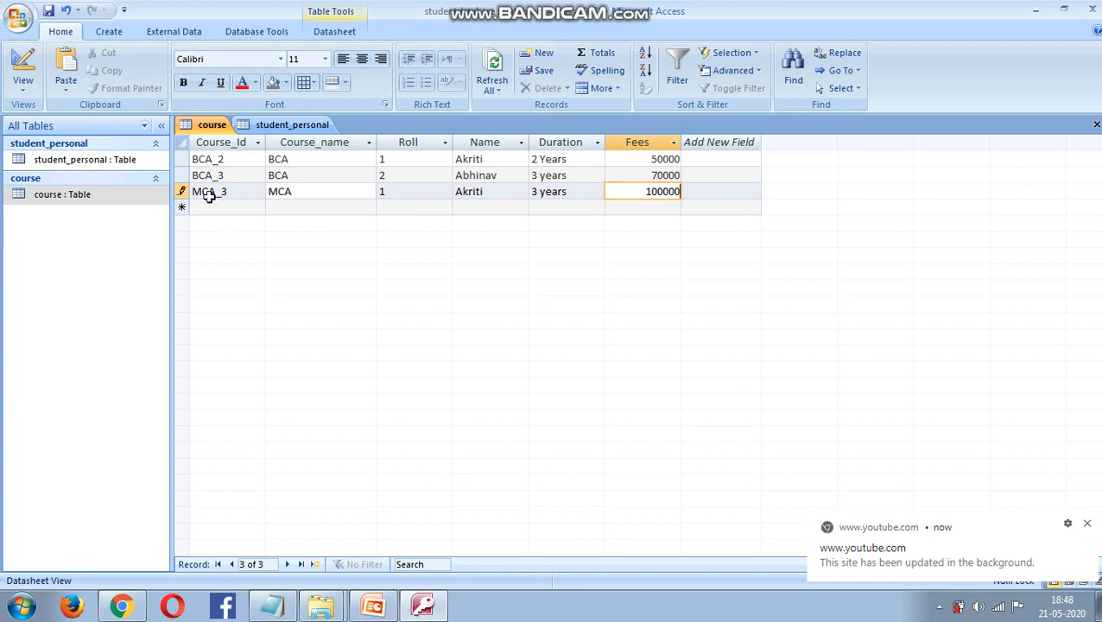
left_click(49, 11)
left_click(1086, 524)
left_click(101, 163)
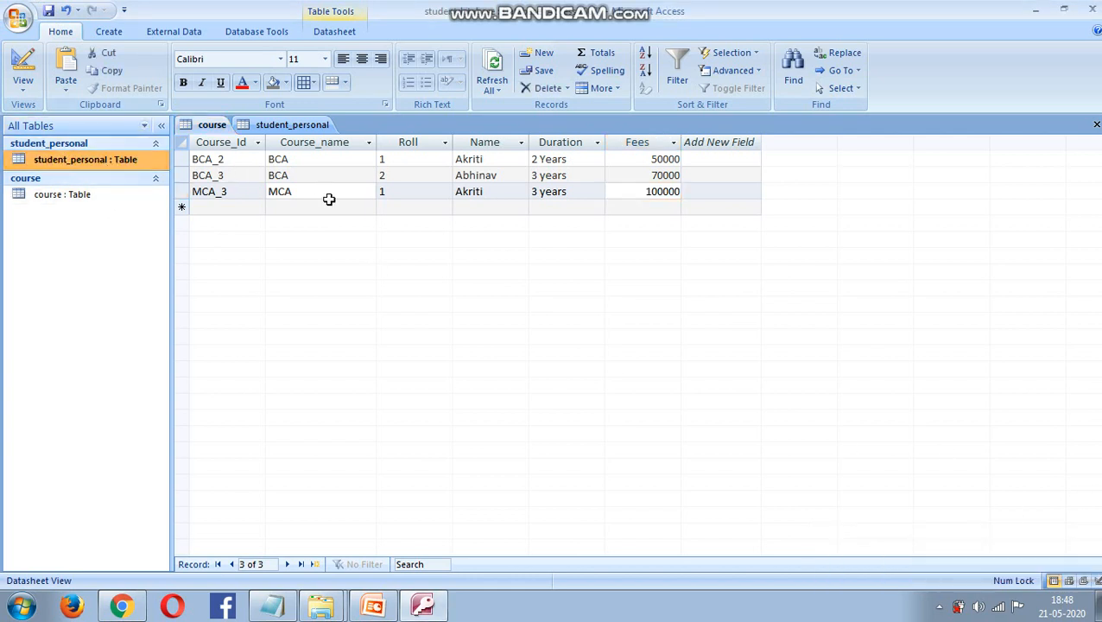
- Switch between the course and student_personal datasheets, ending with student_personal in front
left_click(392, 191)
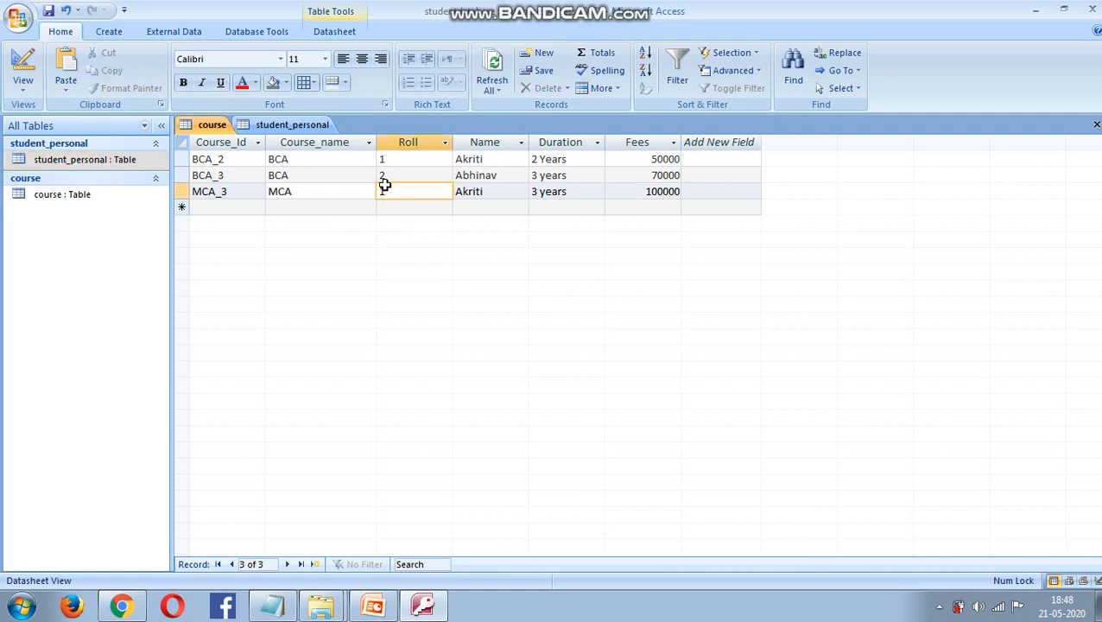
double_click(120, 163)
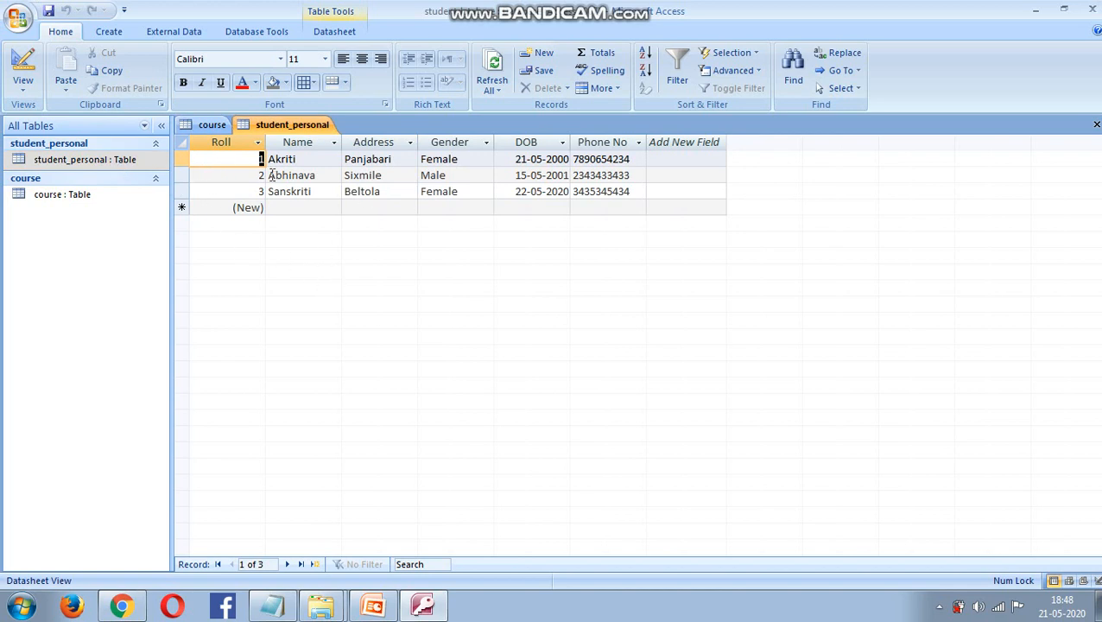
double_click(108, 198)
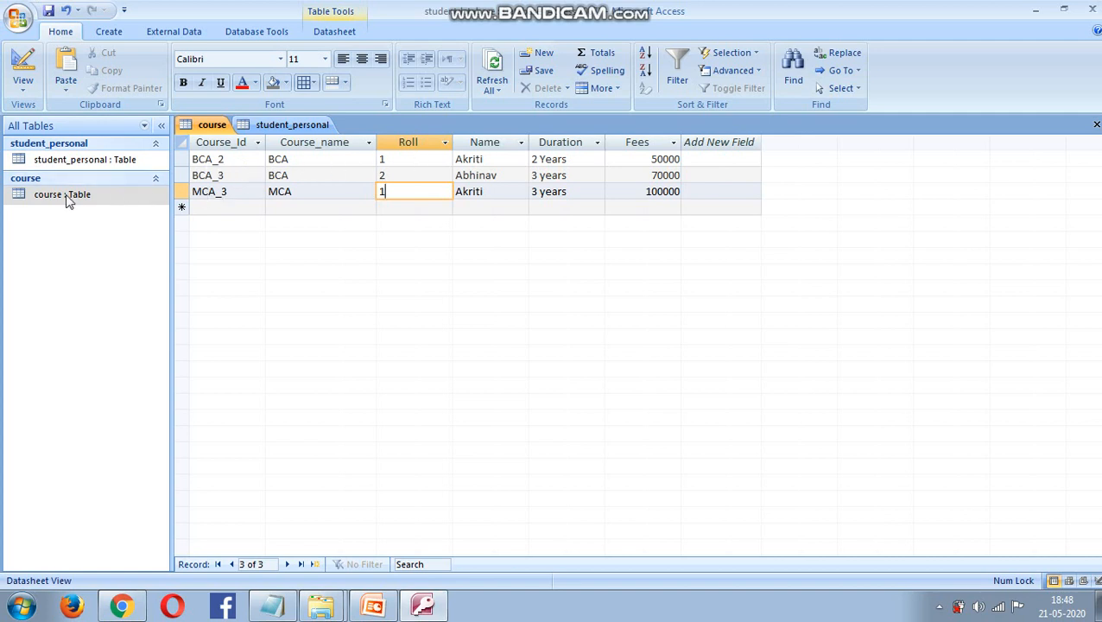
left_click(93, 163)
double_click(93, 164)
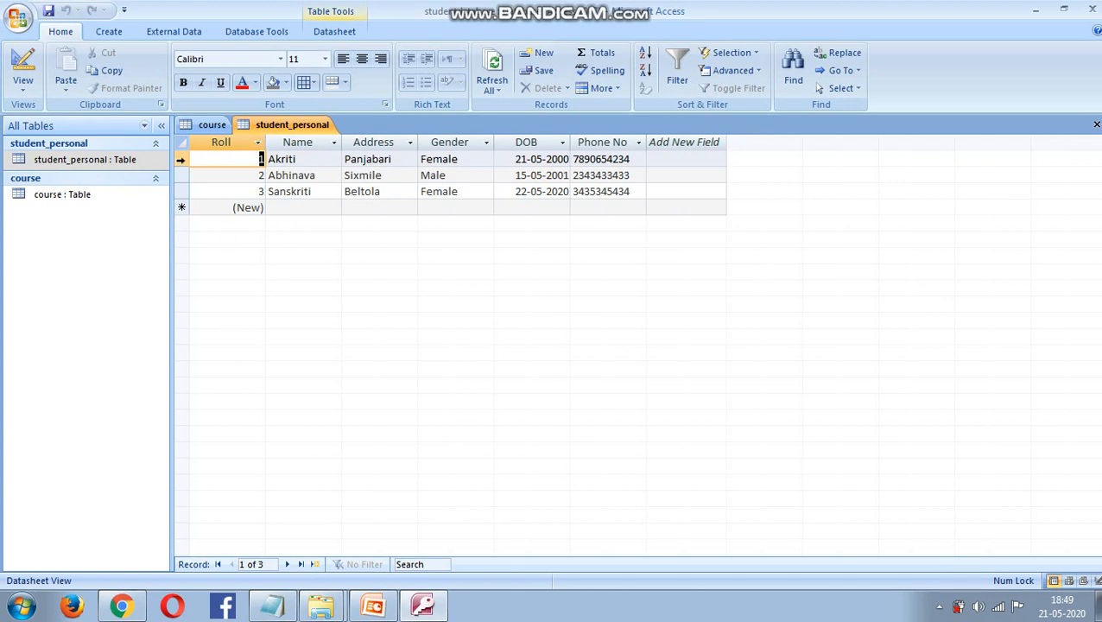
- Delete the Roll 1 student record from student_personal and confirm the deletion
left_click(182, 158)
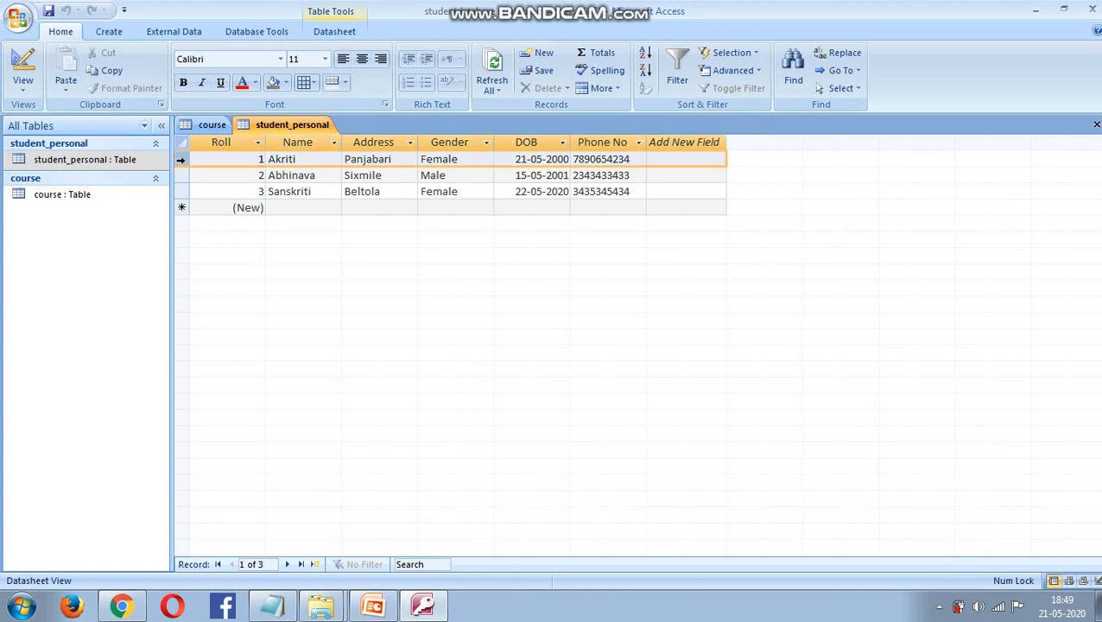
right_click(181, 161)
left_click(201, 189)
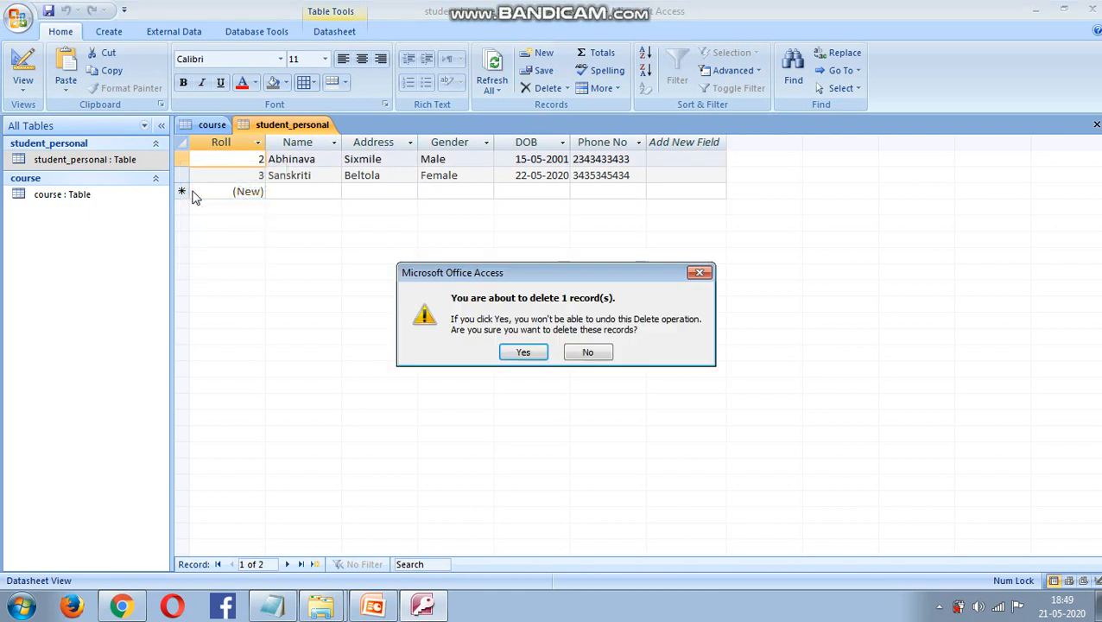
left_click(522, 353)
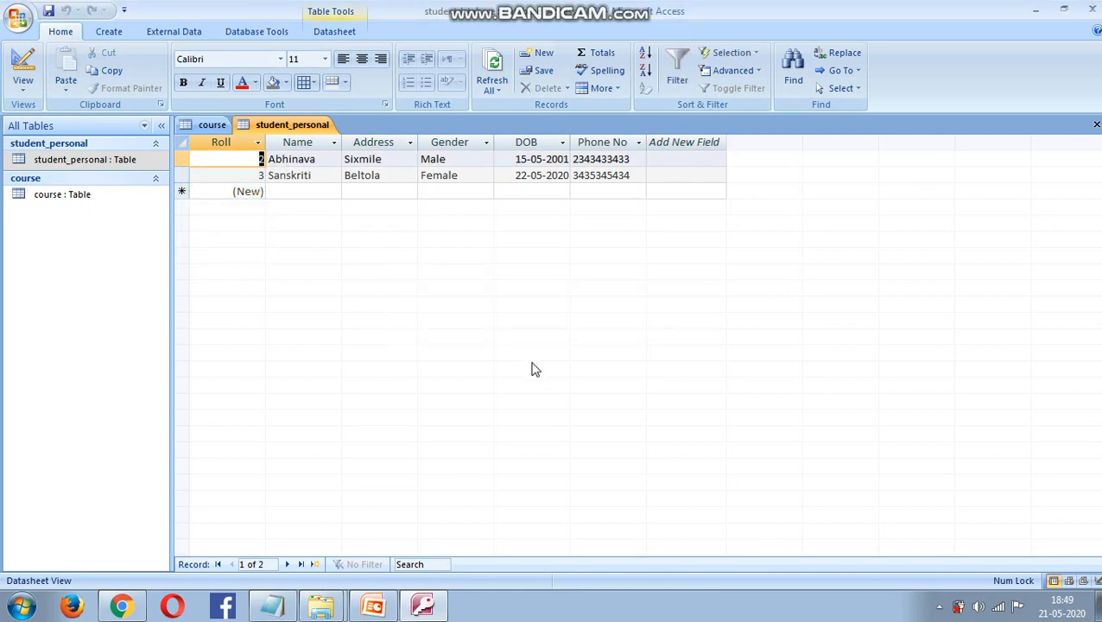
double_click(38, 197)
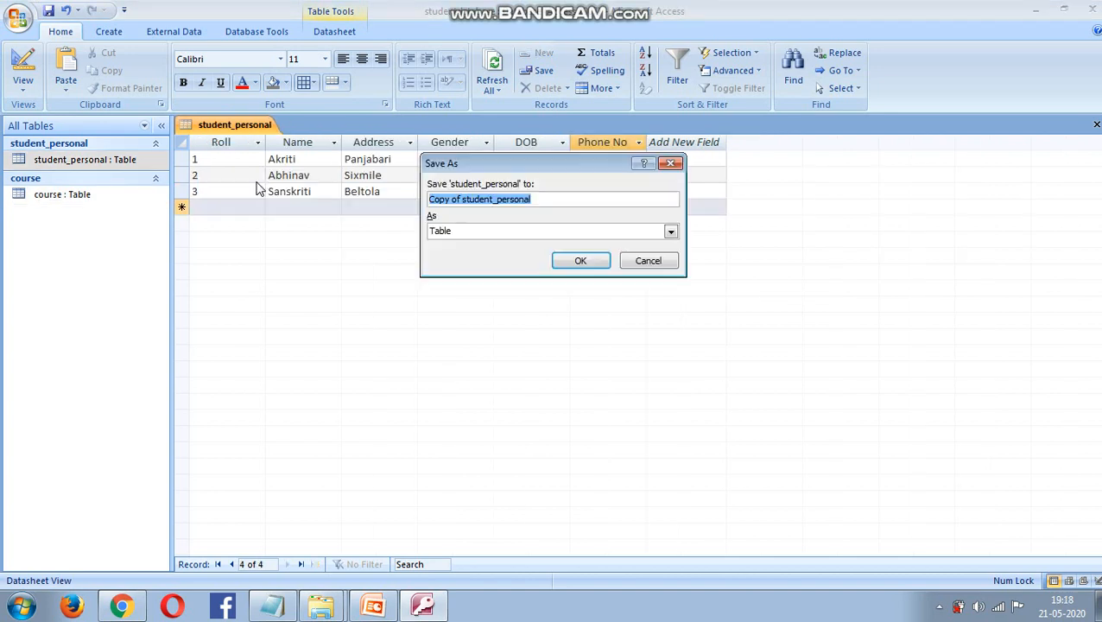
- Save the Copy of student_personal table and close its open tab
left_click(581, 262)
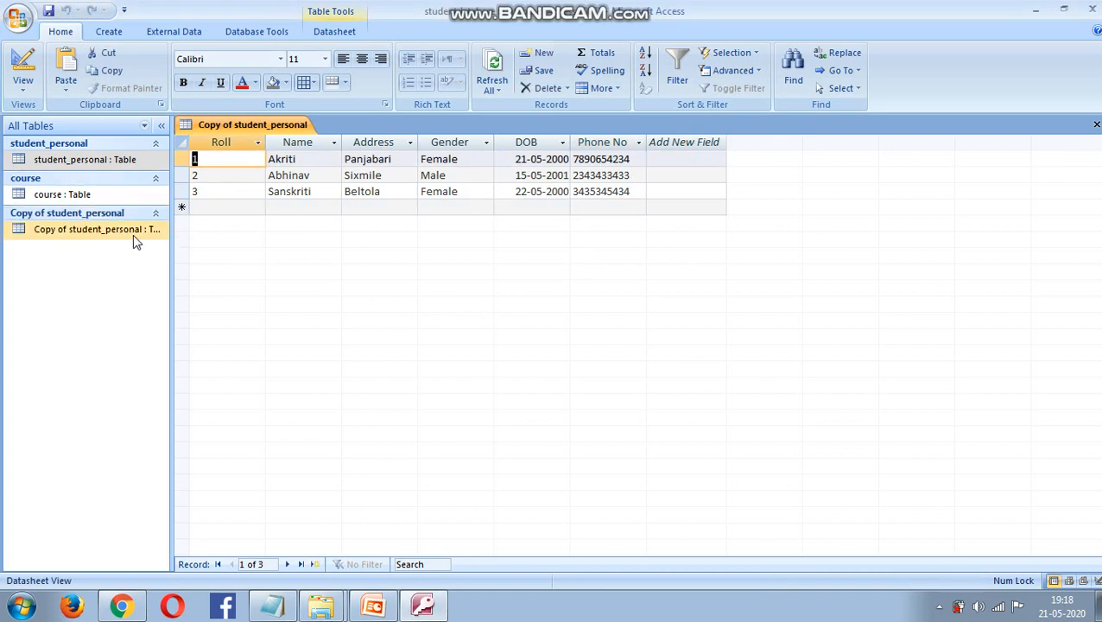
right_click(136, 235)
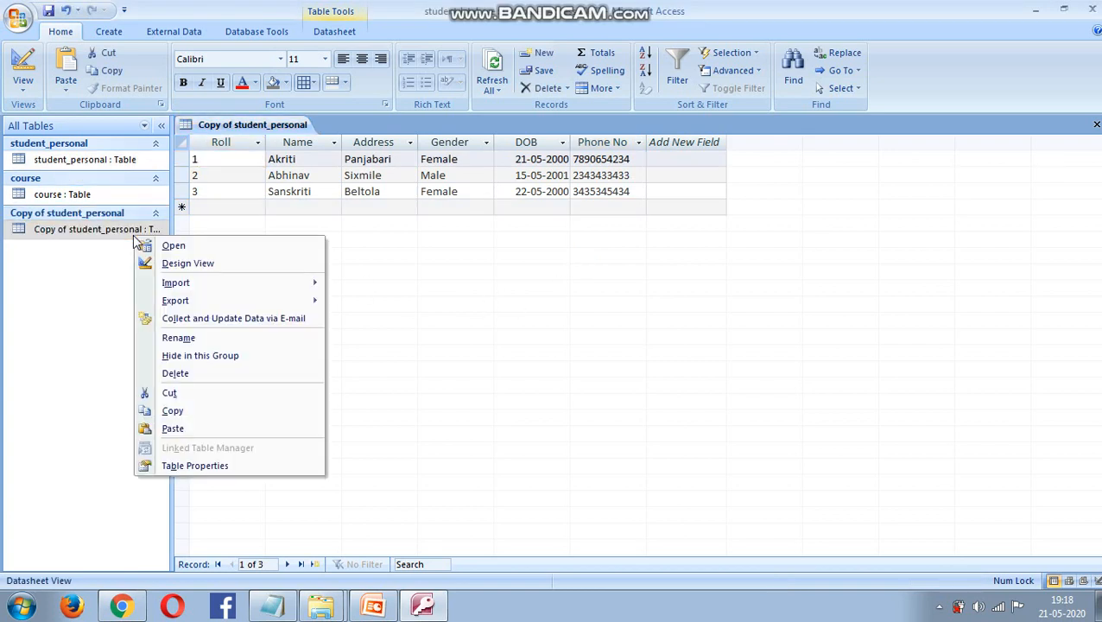
left_click(199, 402)
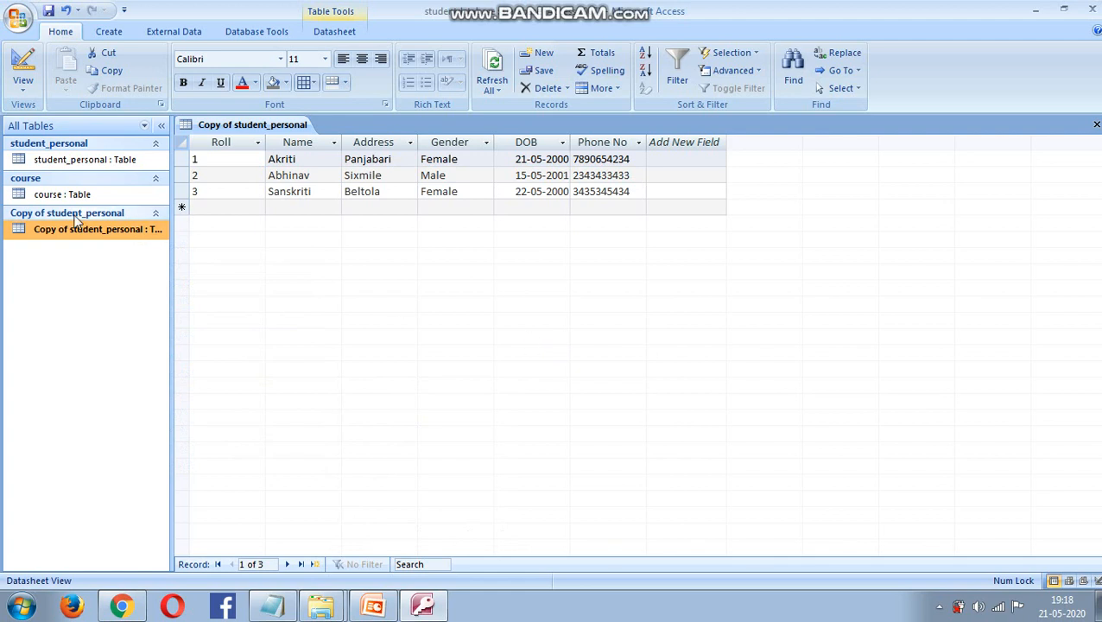
right_click(220, 124)
left_click(260, 148)
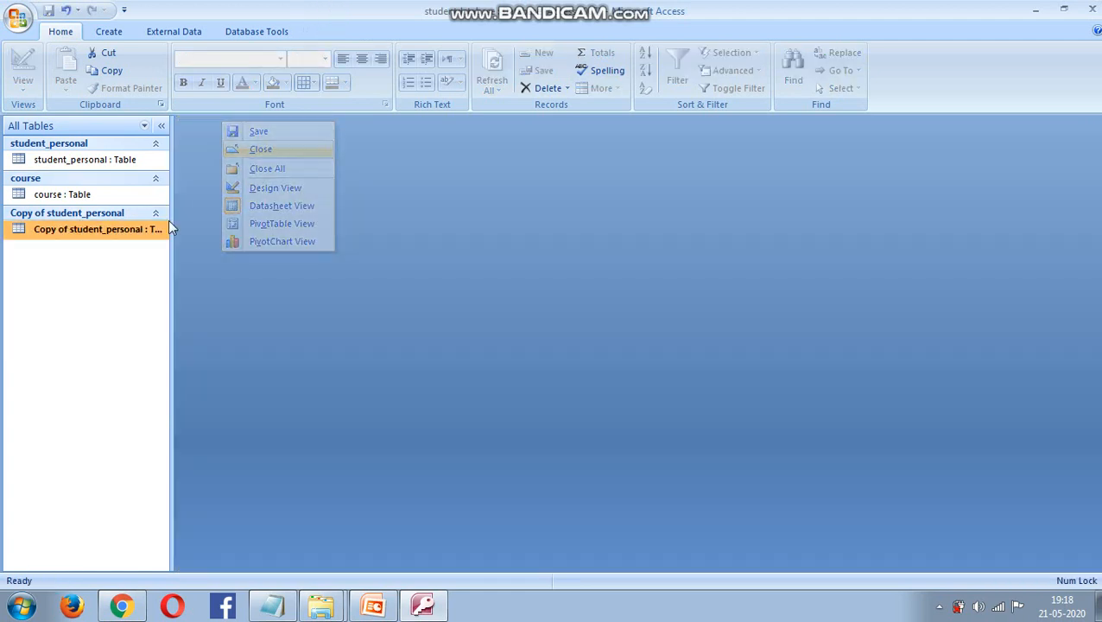
- Cut Copy of student_personal from the database and reopen the course datasheet
right_click(105, 230)
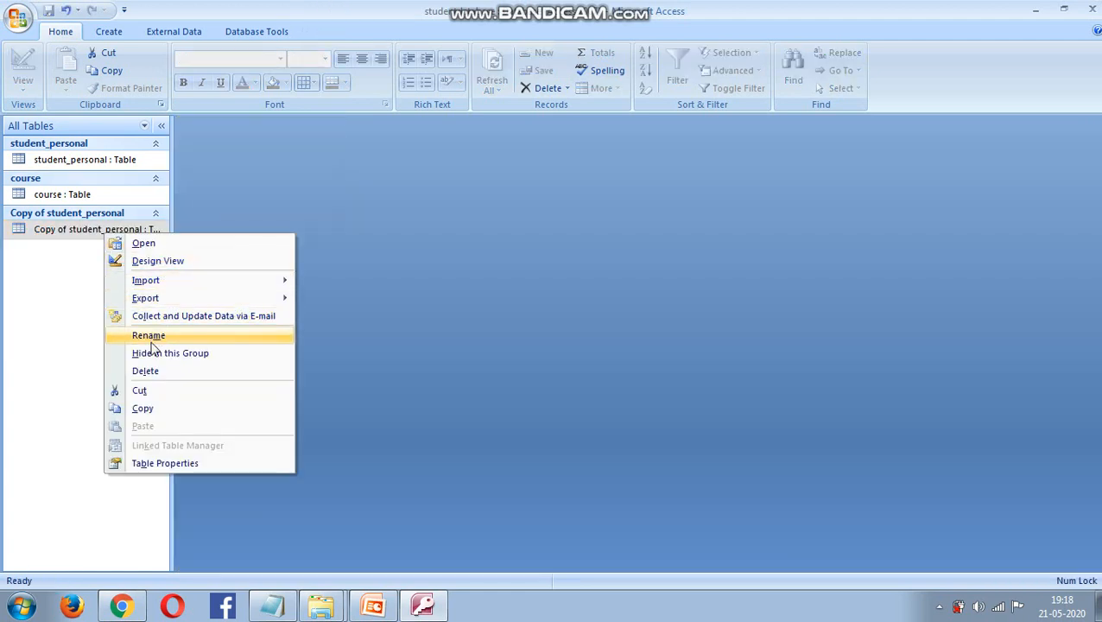
left_click(150, 390)
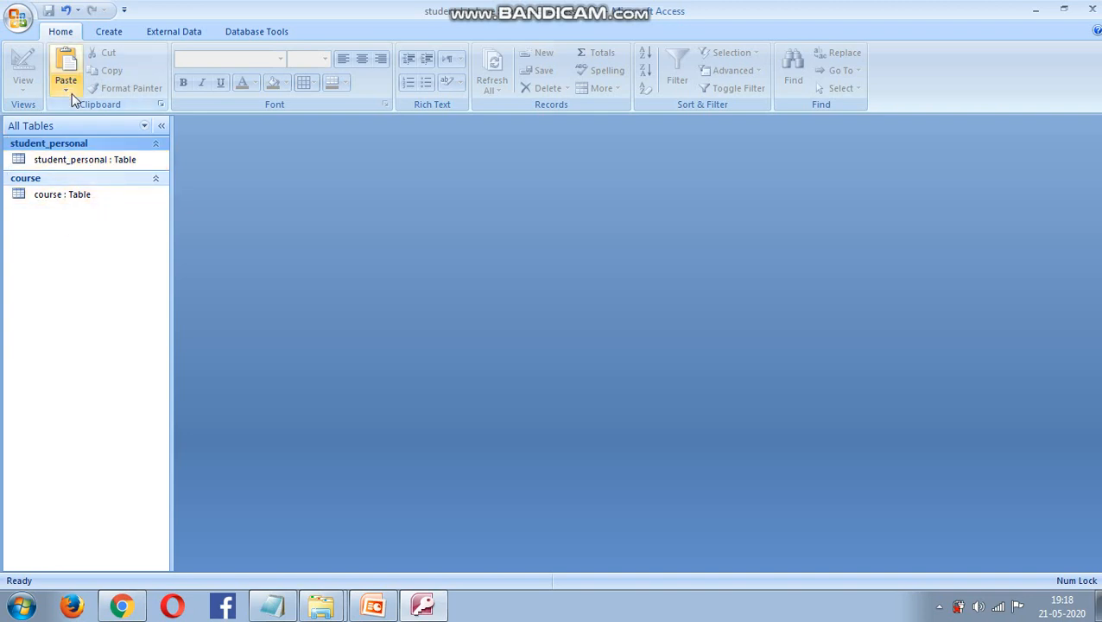
double_click(91, 198)
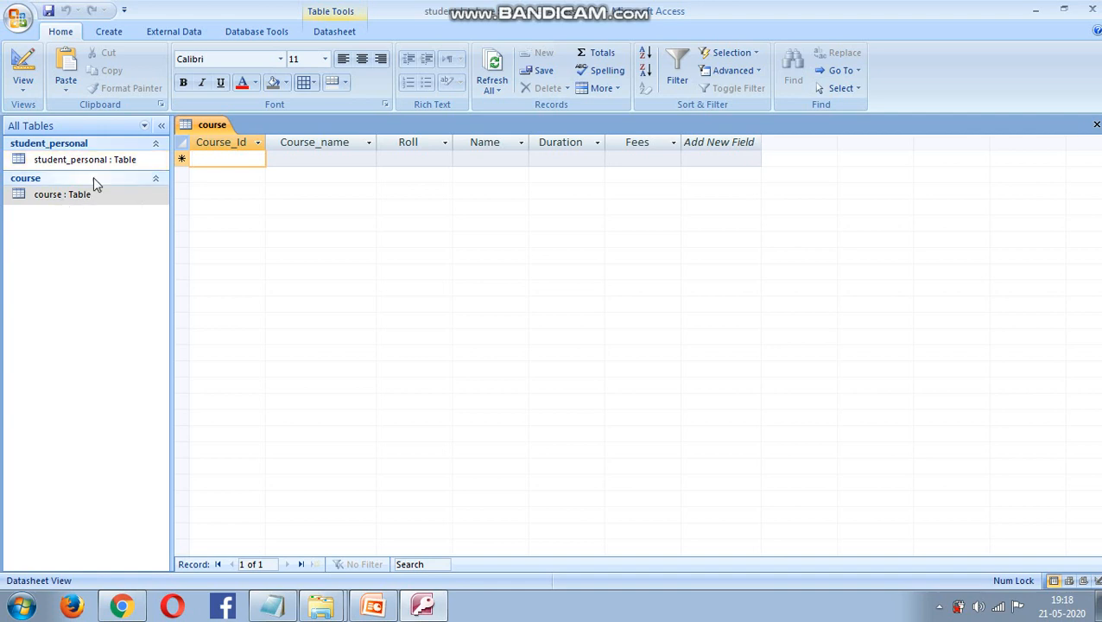
left_click(131, 198)
right_click(129, 197)
left_click(205, 220)
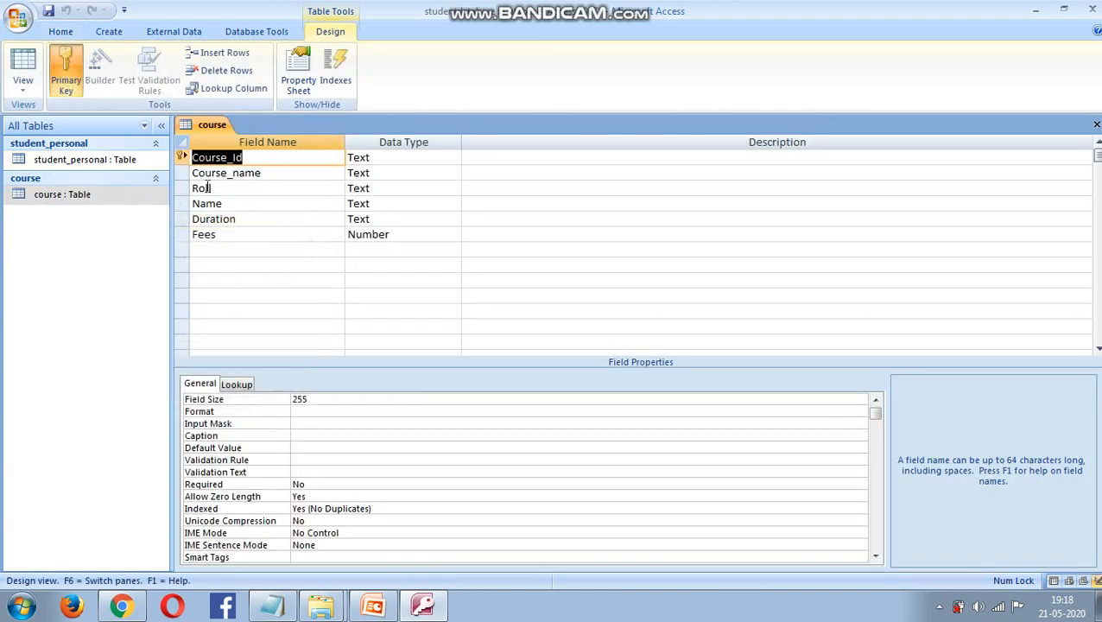
right_click(95, 168)
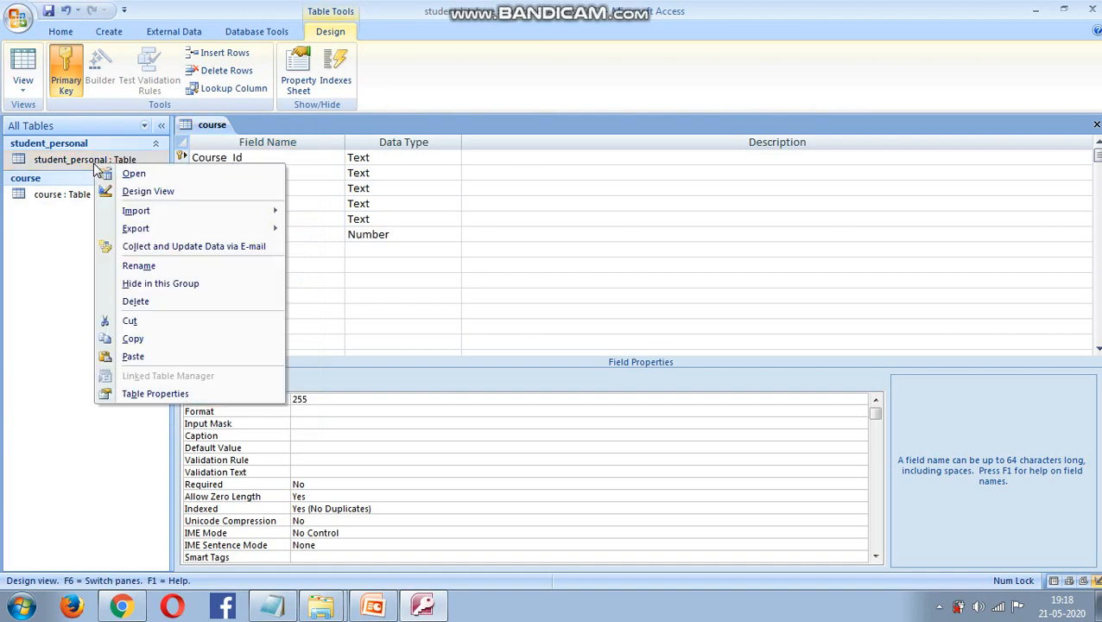
left_click(131, 189)
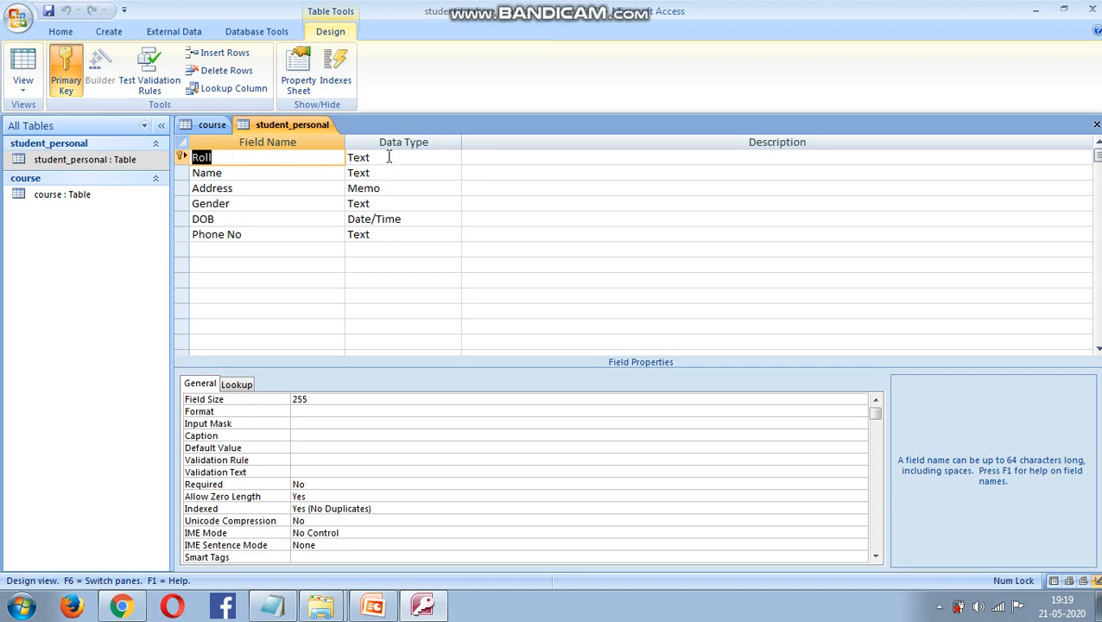
right_click(131, 196)
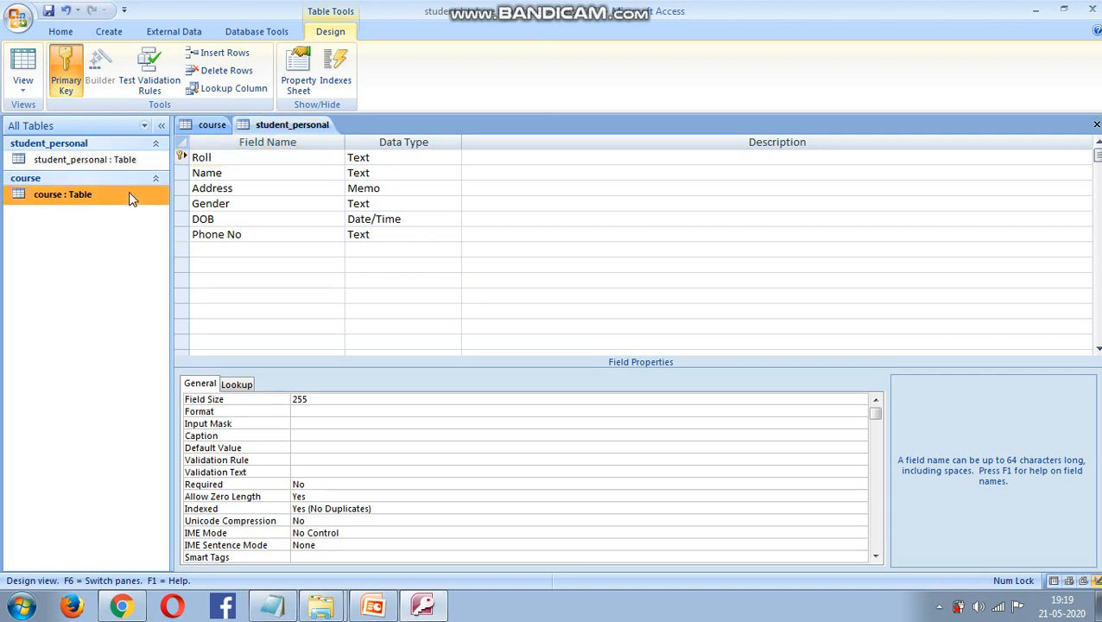
left_click(221, 126)
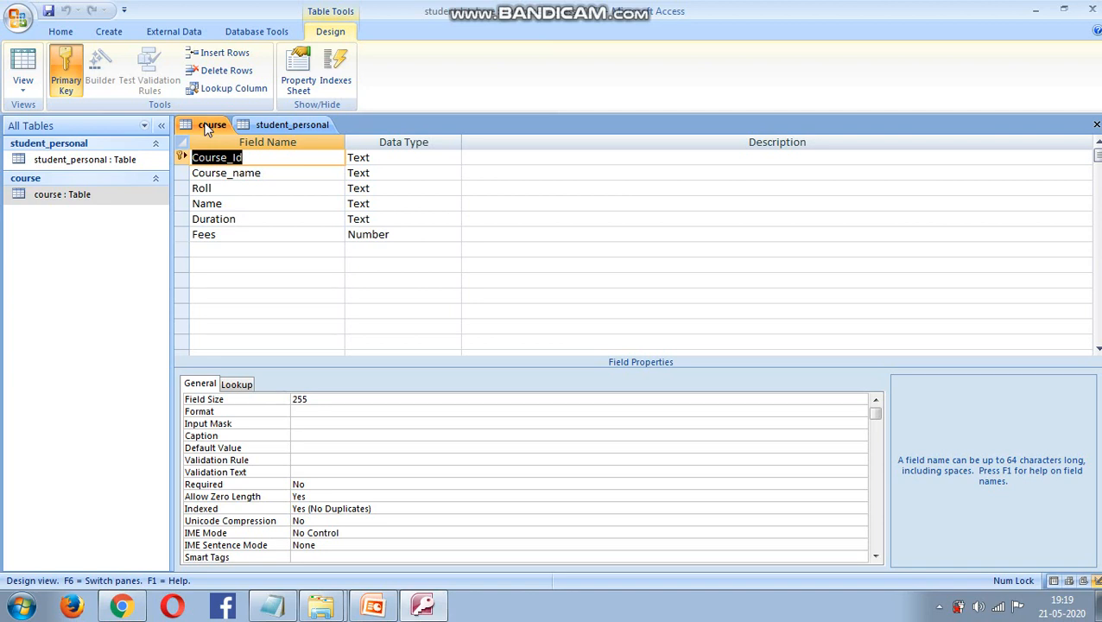
right_click(206, 128)
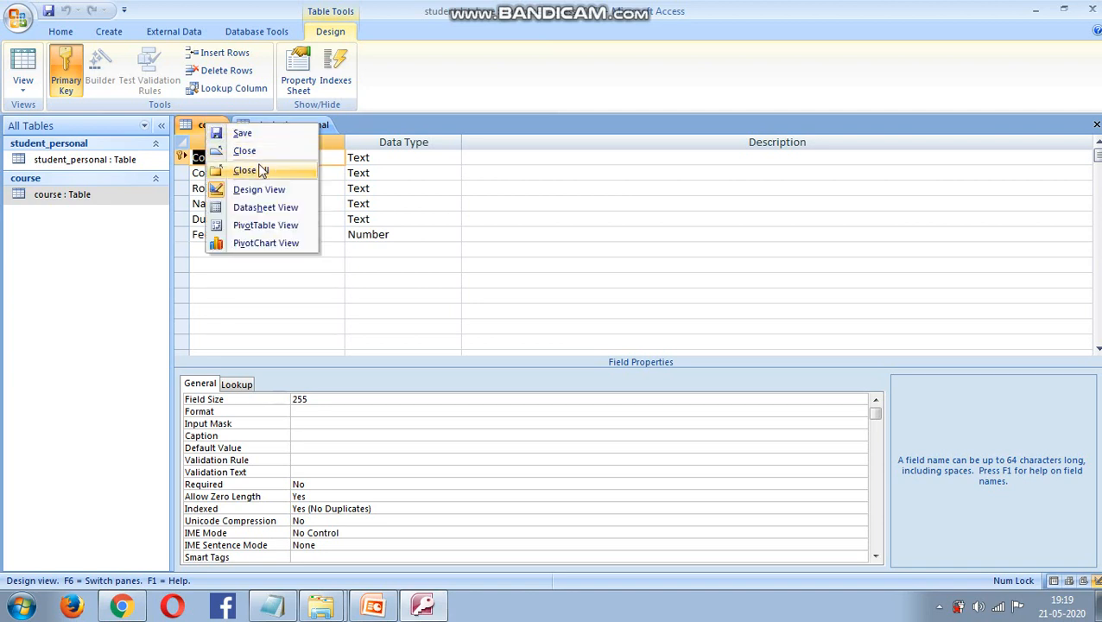
left_click(264, 150)
right_click(249, 127)
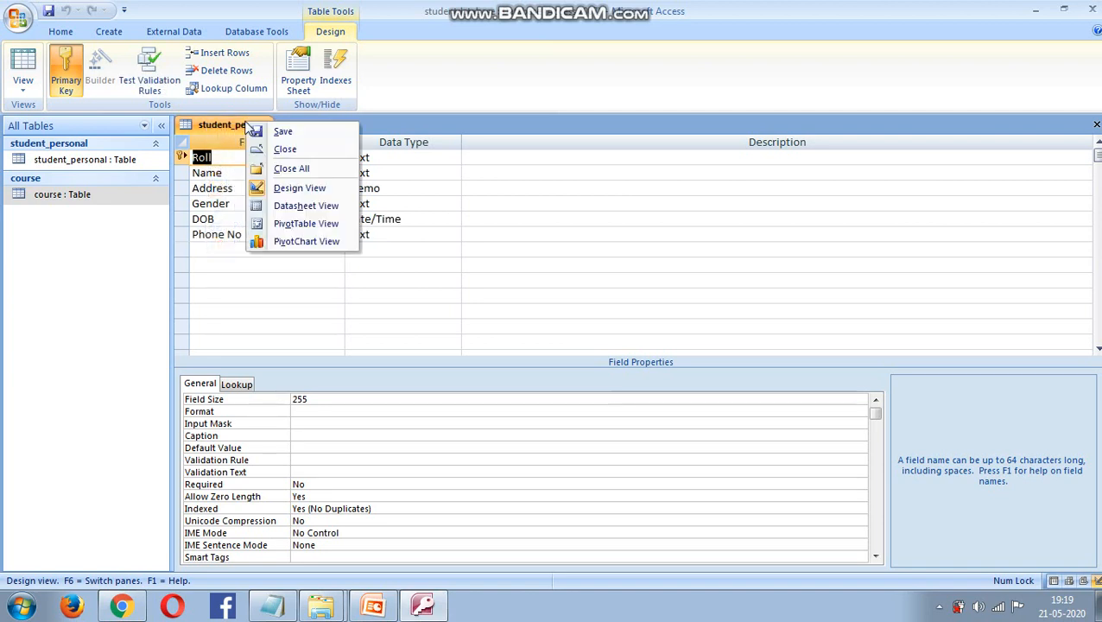
left_click(284, 151)
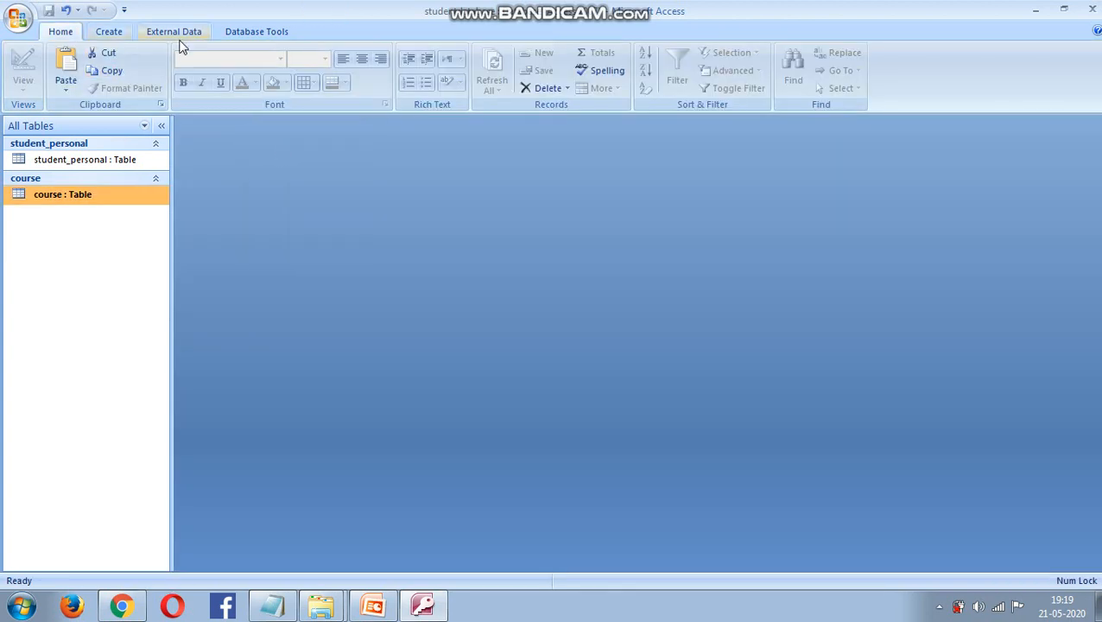
- In the Relationships layout, create a relationship from student_personal's Roll to course's Roll
left_click(243, 32)
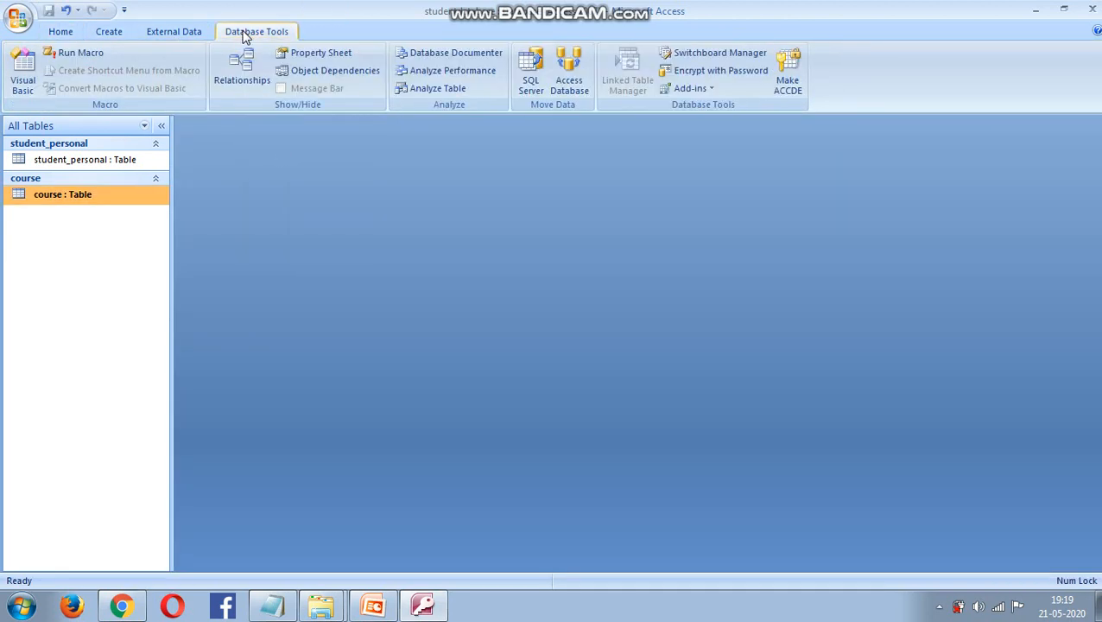
left_click(231, 80)
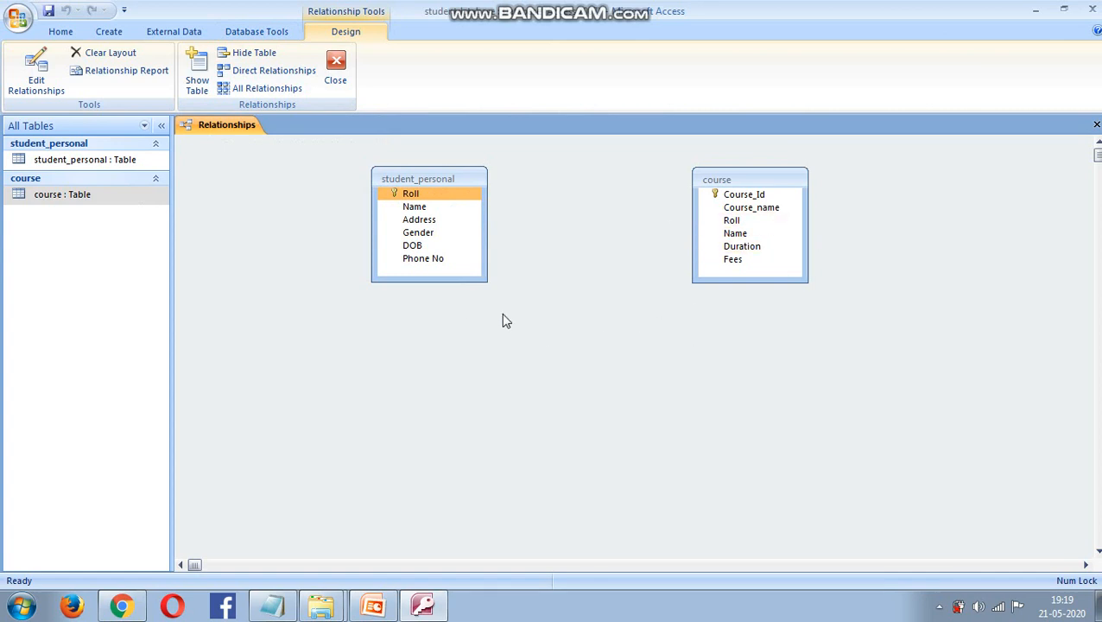
left_click_drag(755, 177, 676, 168)
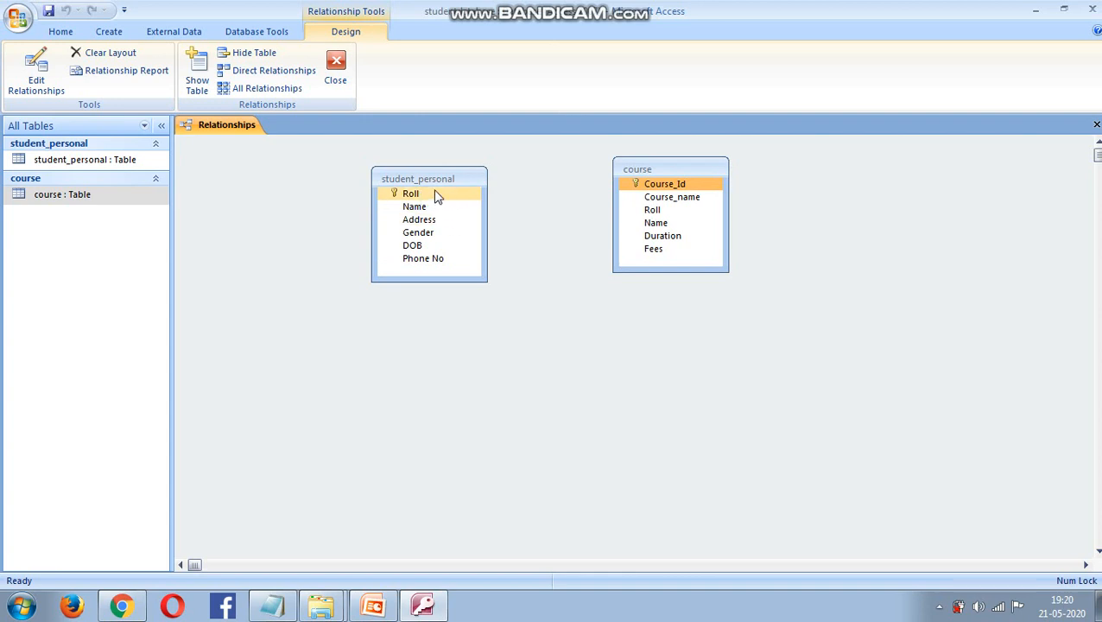
left_click_drag(436, 197, 678, 213)
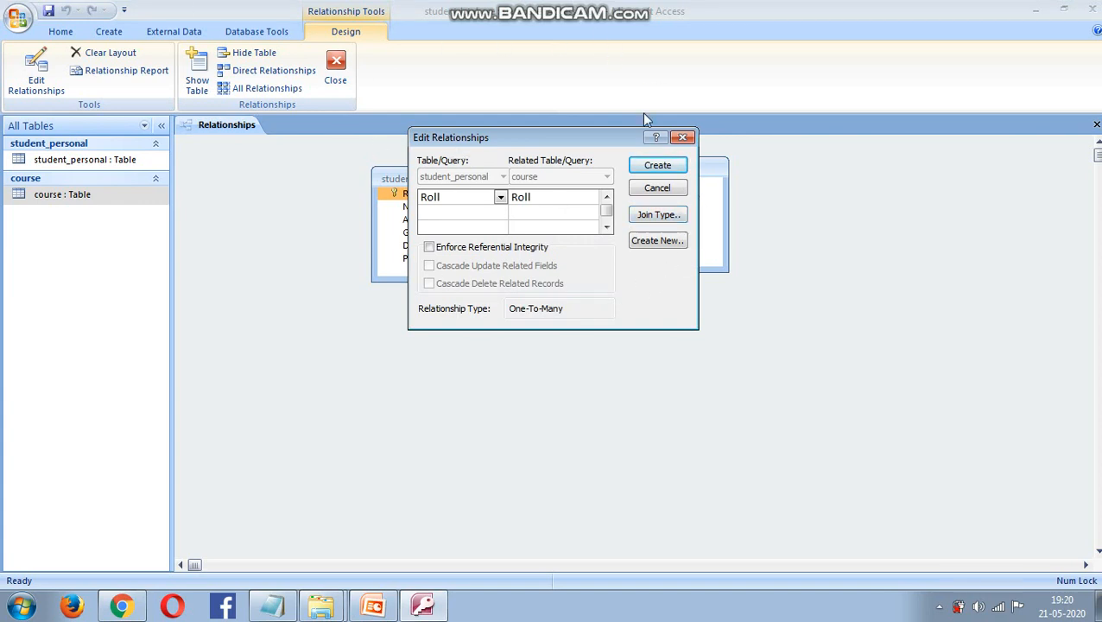
left_click(682, 172)
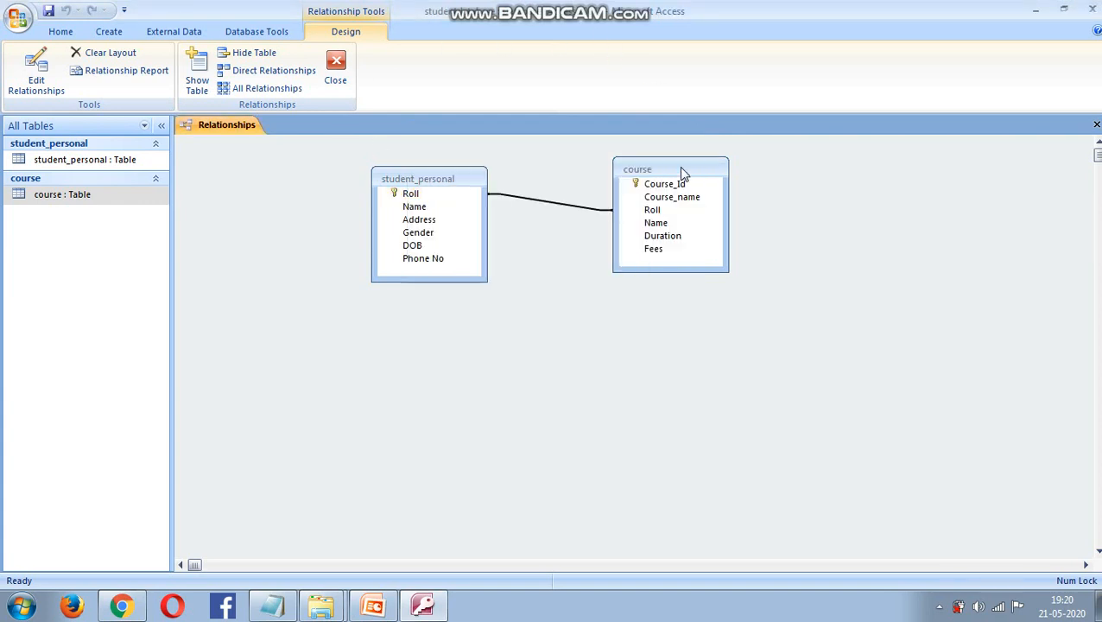
- Reopen the Edit Relationships settings for the student_personal–course link
left_click(643, 212)
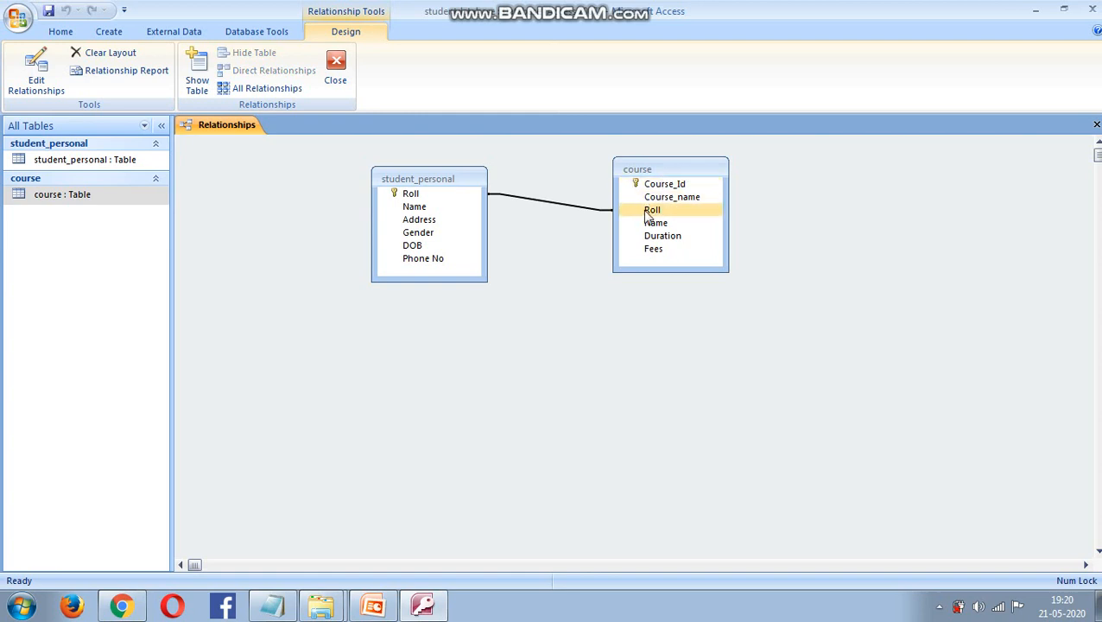
left_click(443, 207)
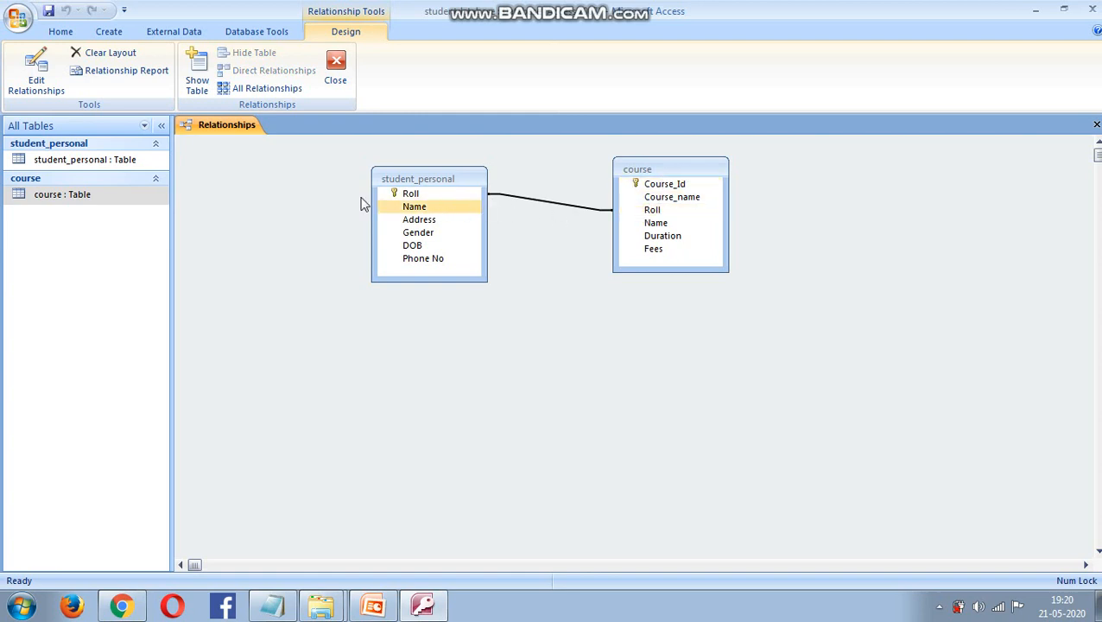
left_click(31, 74)
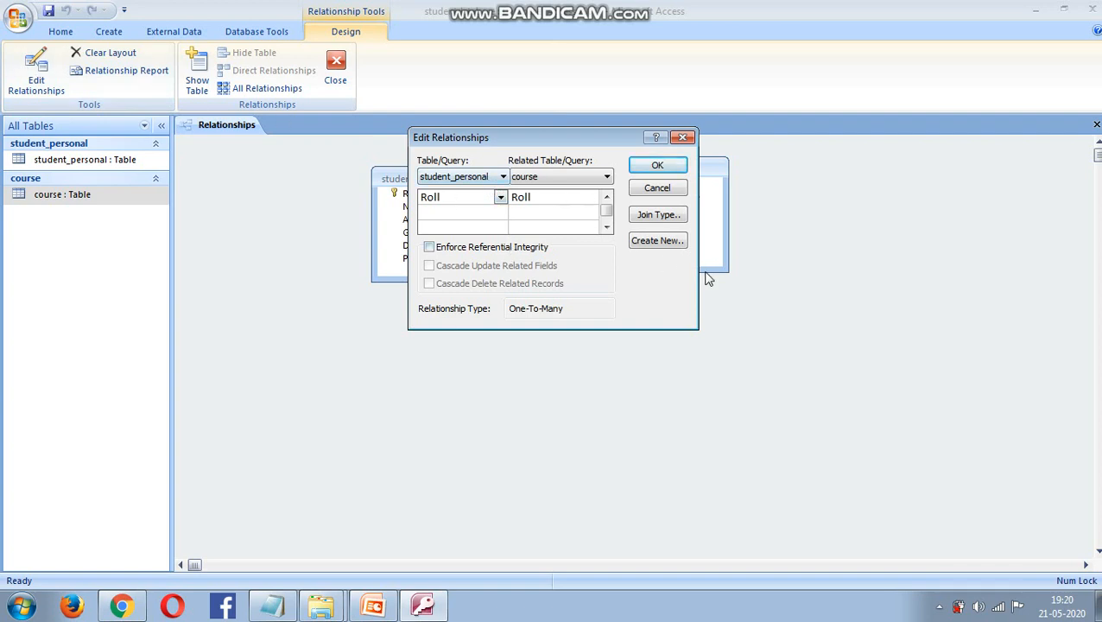
- Set the join to student_personal Roll on course Roll, with course as the related table
left_click(443, 177)
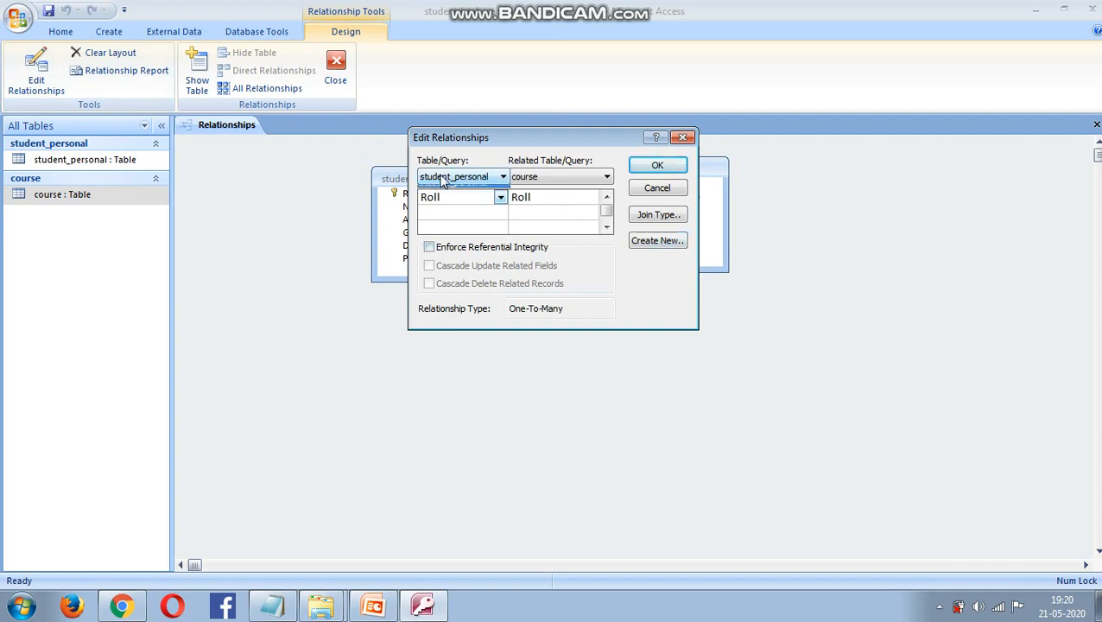
left_click(438, 194)
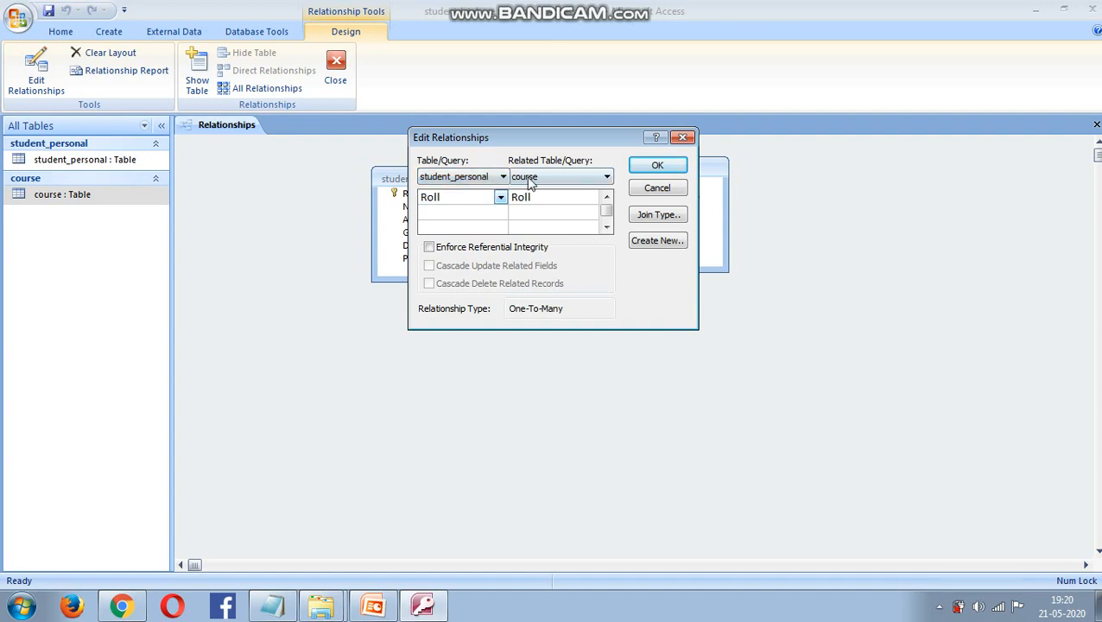
left_click(538, 172)
left_click(543, 193)
left_click(500, 198)
left_click(450, 213)
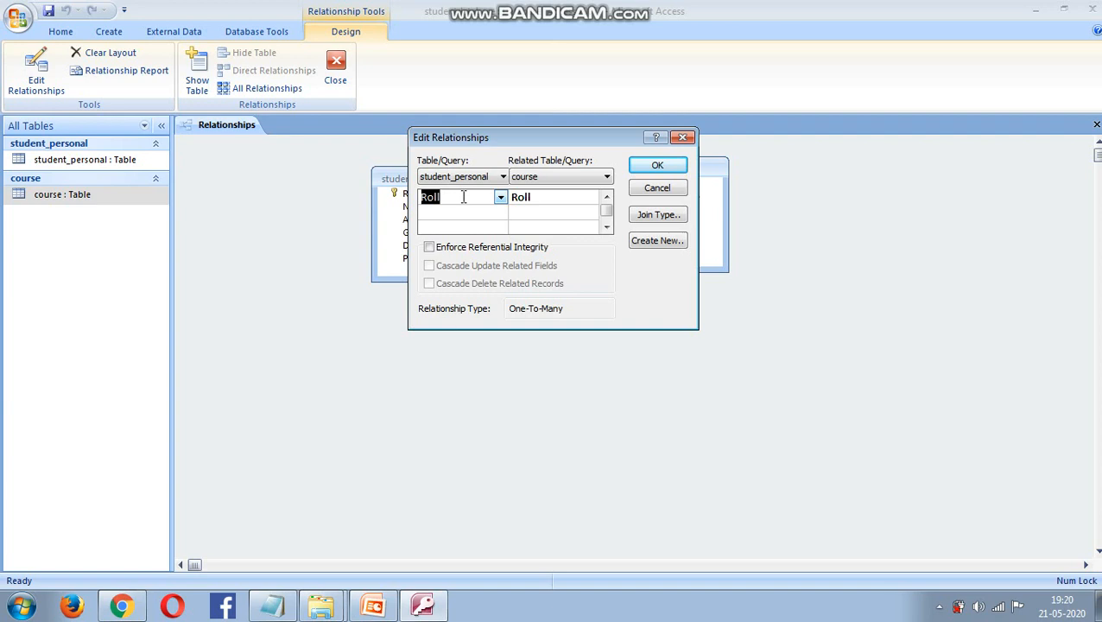
left_click(544, 201)
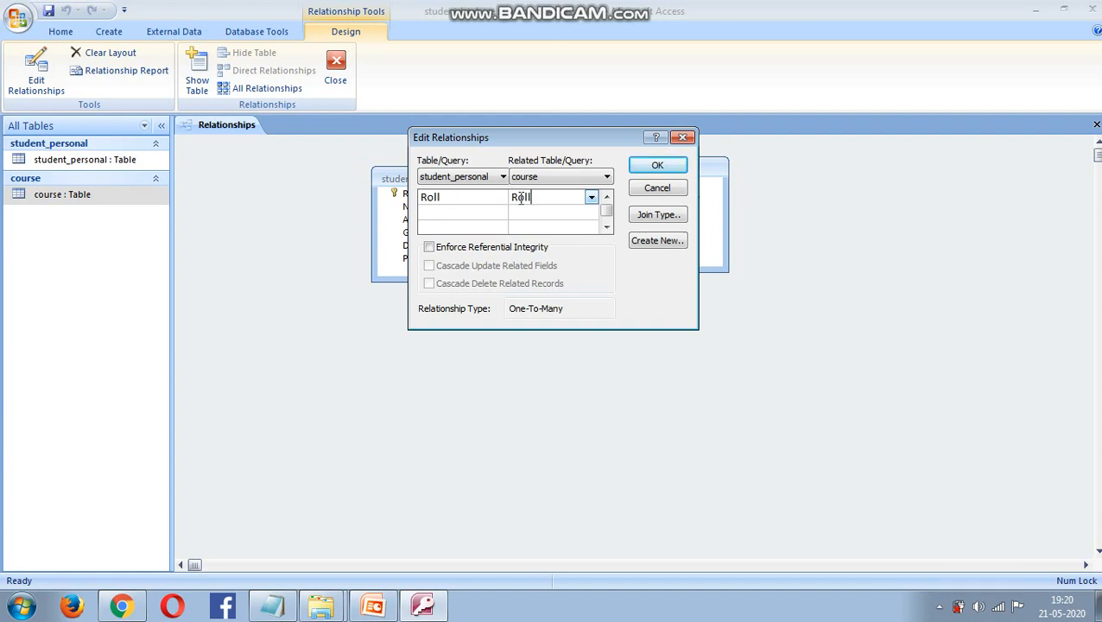
left_click(591, 197)
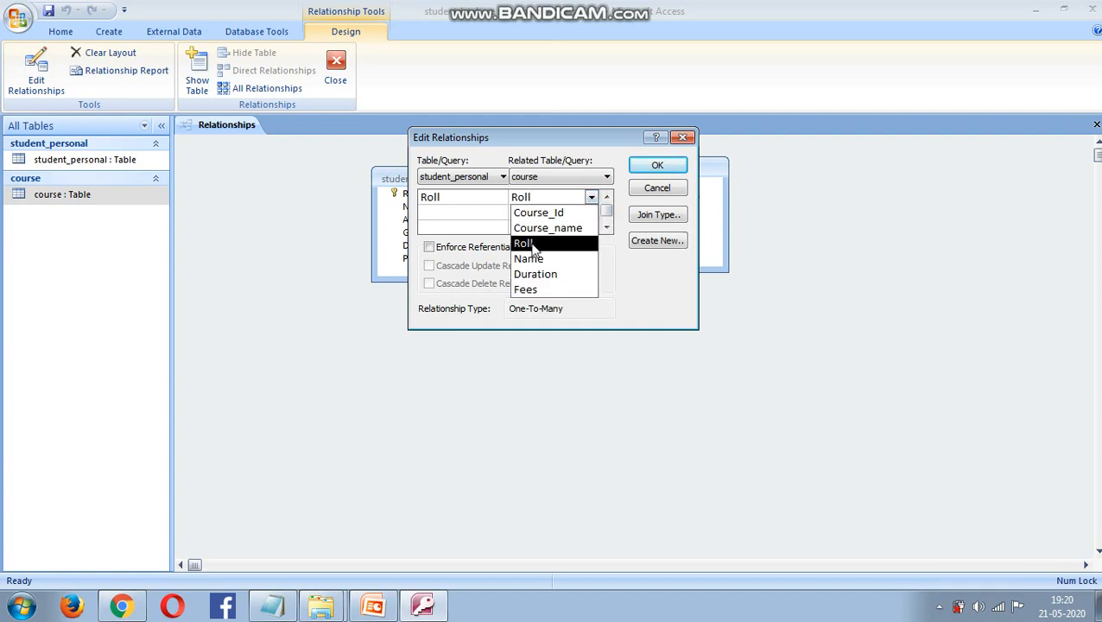
left_click(534, 246)
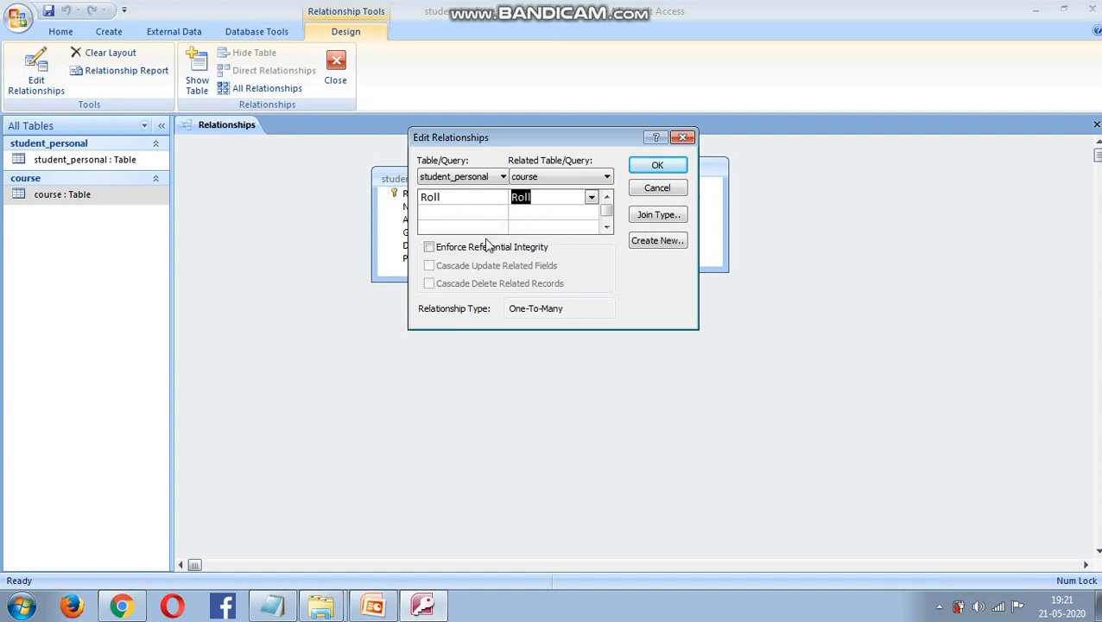
- Enforce referential integrity with cascade update and cascade delete, then confirm the relationship
left_click(429, 248)
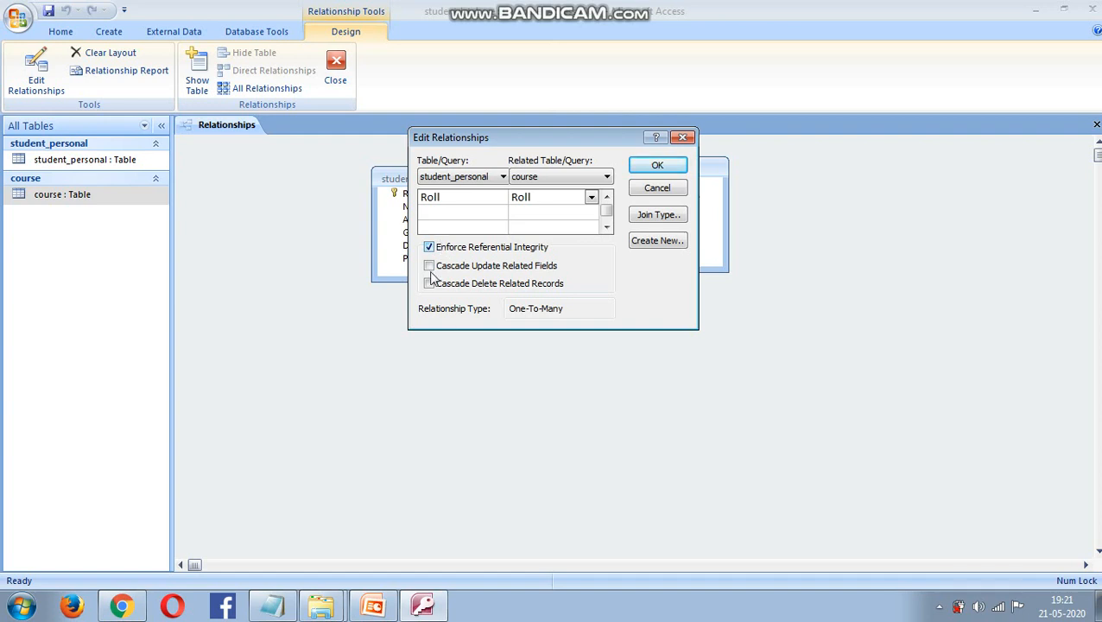
left_click(427, 268)
left_click(679, 169)
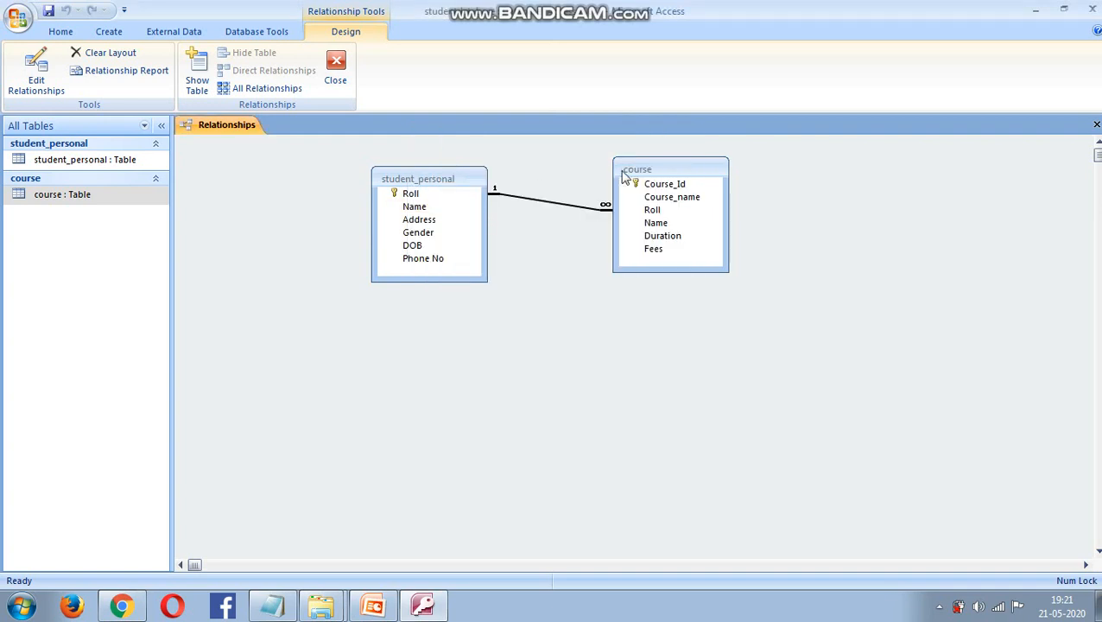
left_click(676, 211)
- Save and close the Relationships layout, then open the course table's datasheet
left_click(511, 233)
right_click(210, 126)
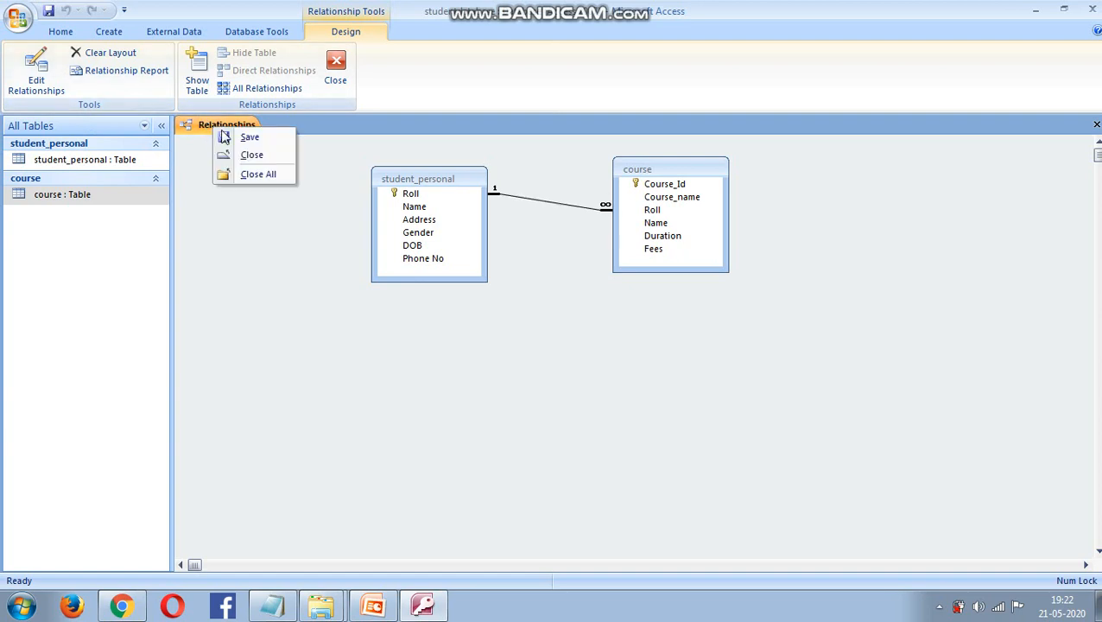
left_click(272, 157)
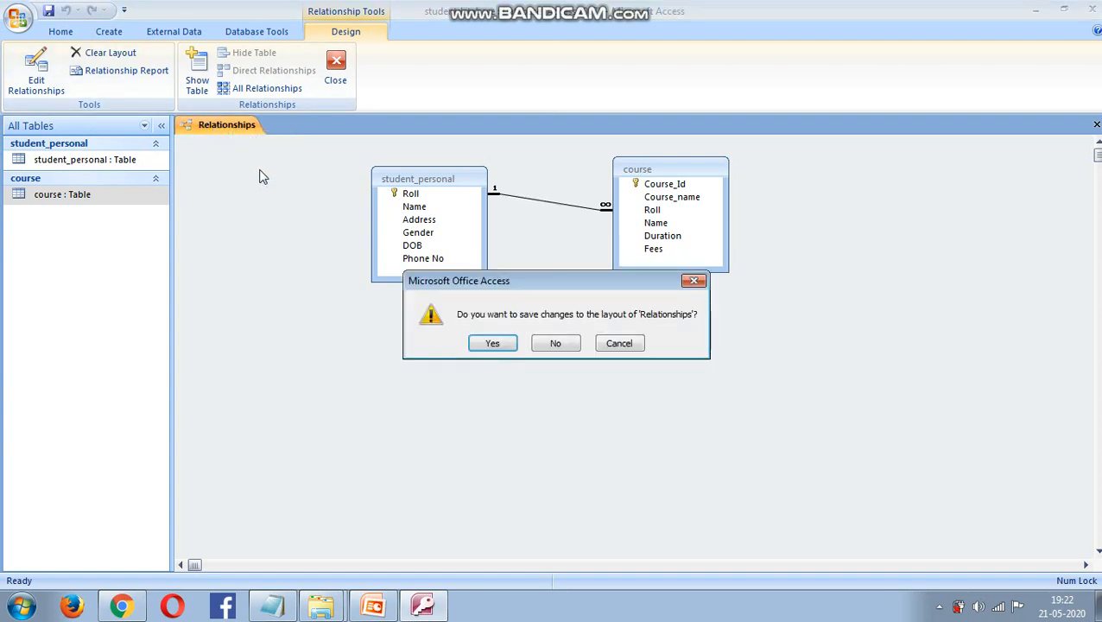
left_click(493, 343)
double_click(107, 208)
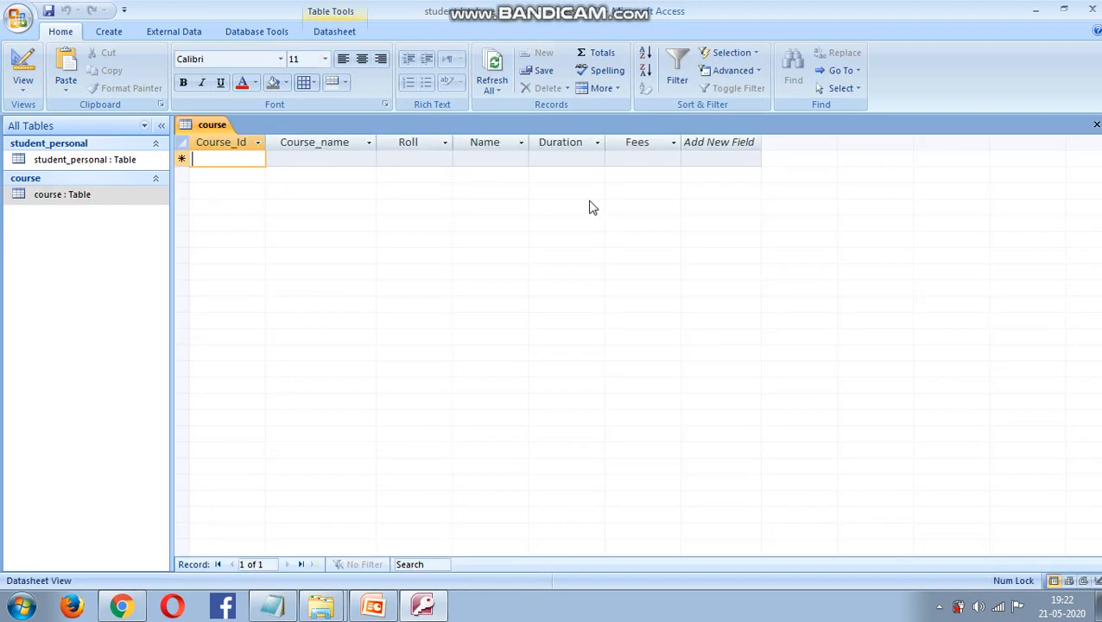
- Enter Course_Id BCA_2, course BCA and Roll 1 in the first course row
type("b")
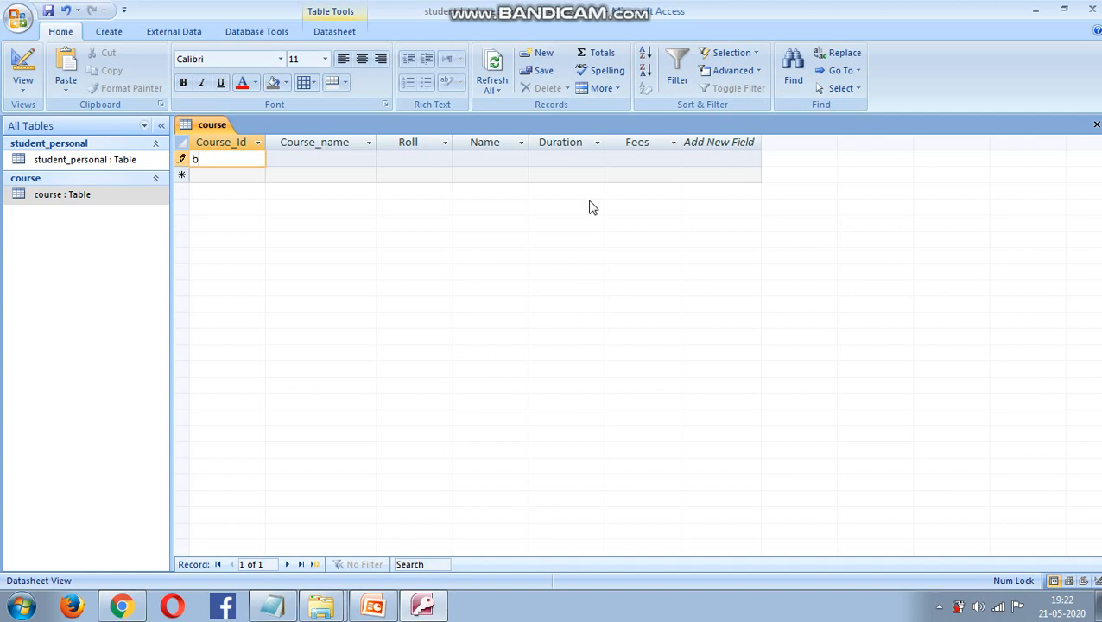
key("BackSpace")
type("BCA_2")
key("Tab")
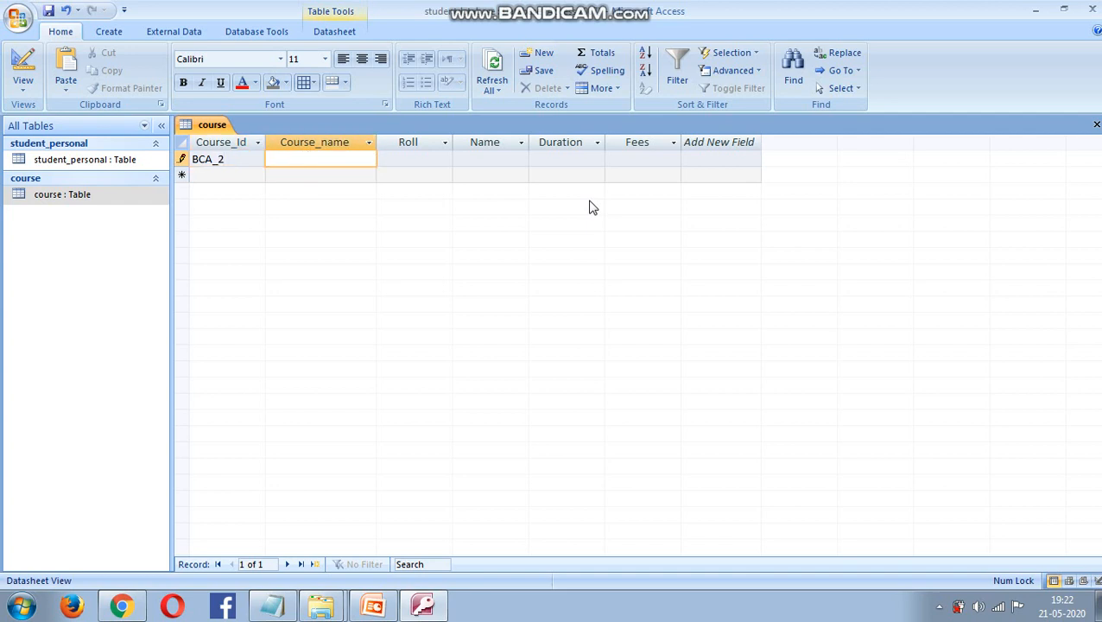
type("BCA")
key("Tab")
type("1")
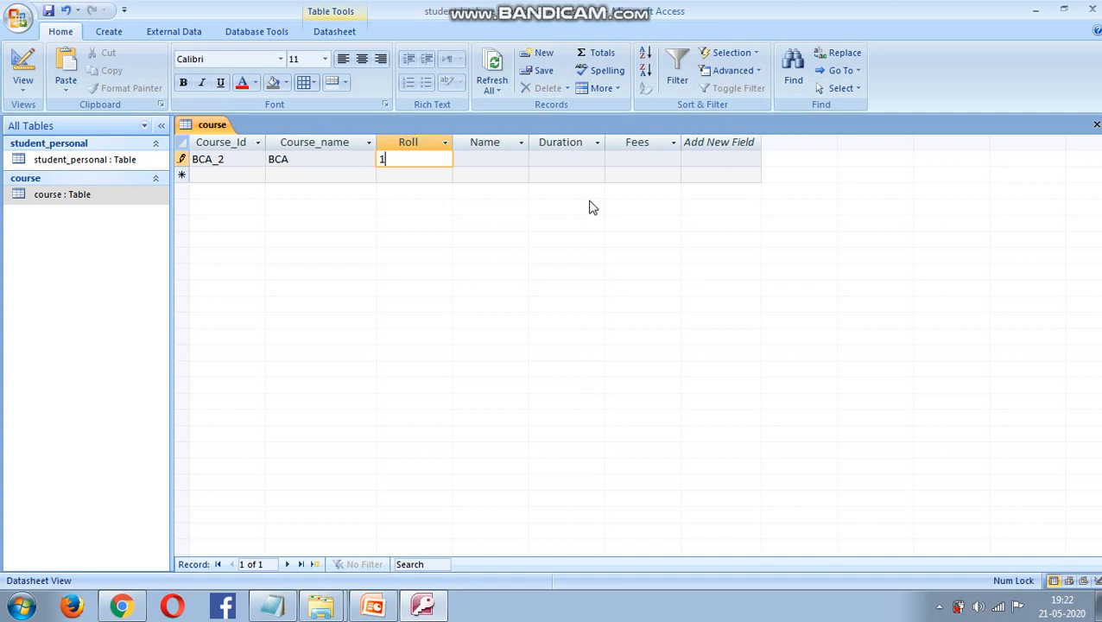
key("Tab")
type("A")
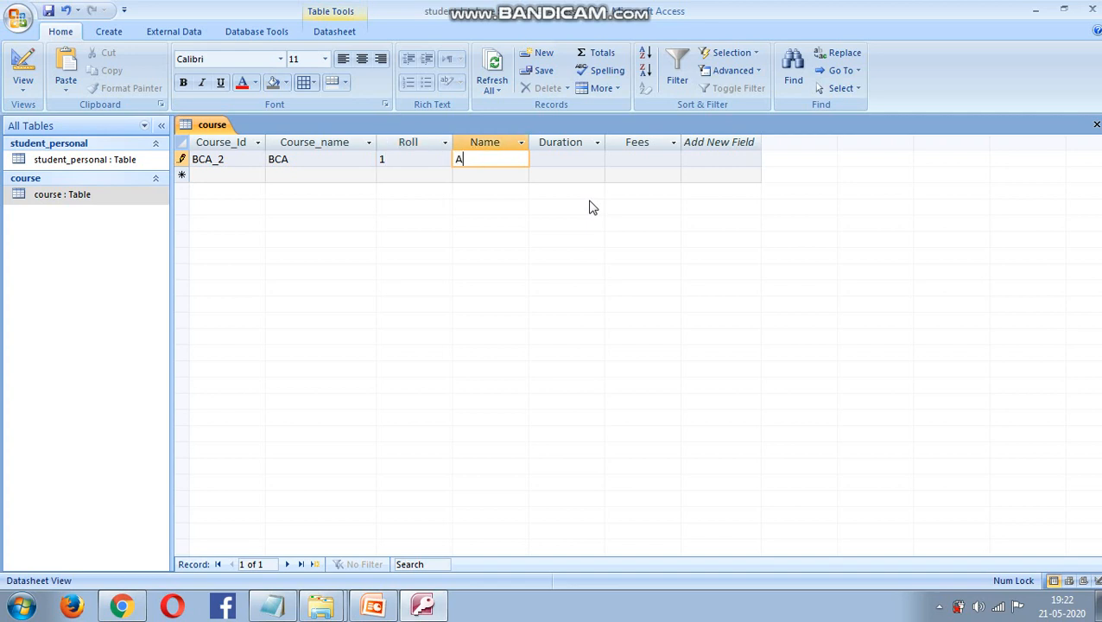
- Look up the student's name in student_personal, enter it, and type 2 into a second row
left_click(127, 164)
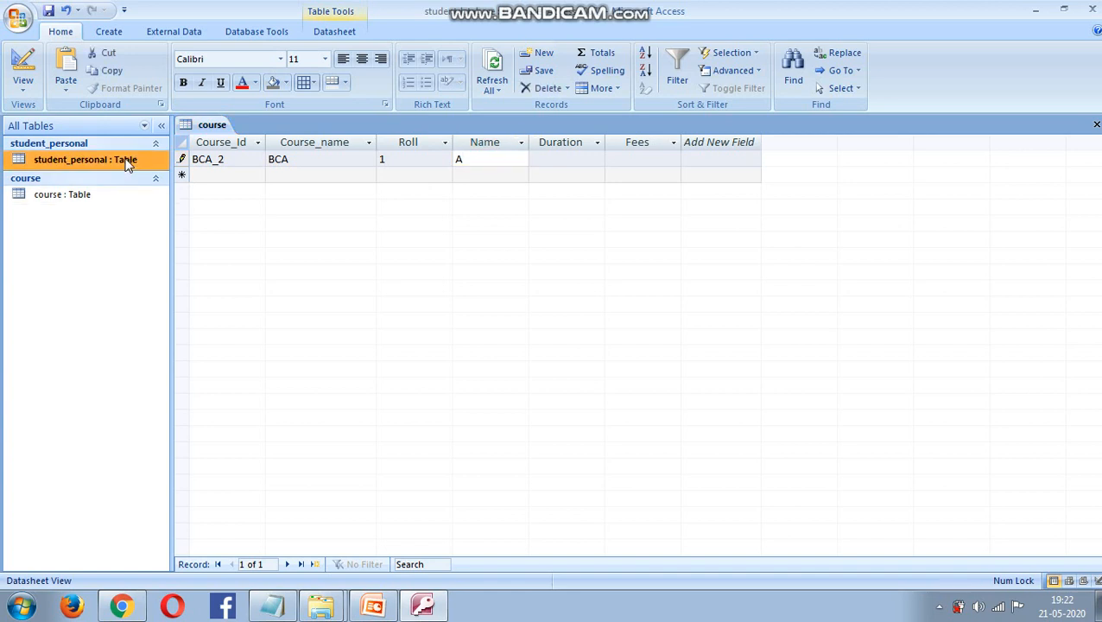
double_click(125, 163)
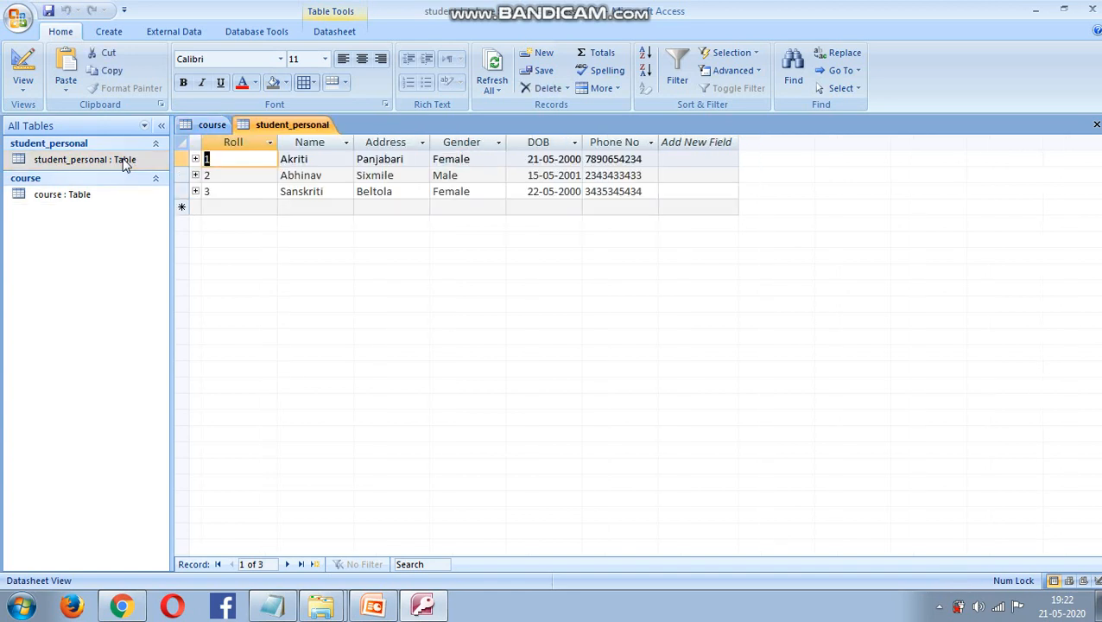
double_click(91, 197)
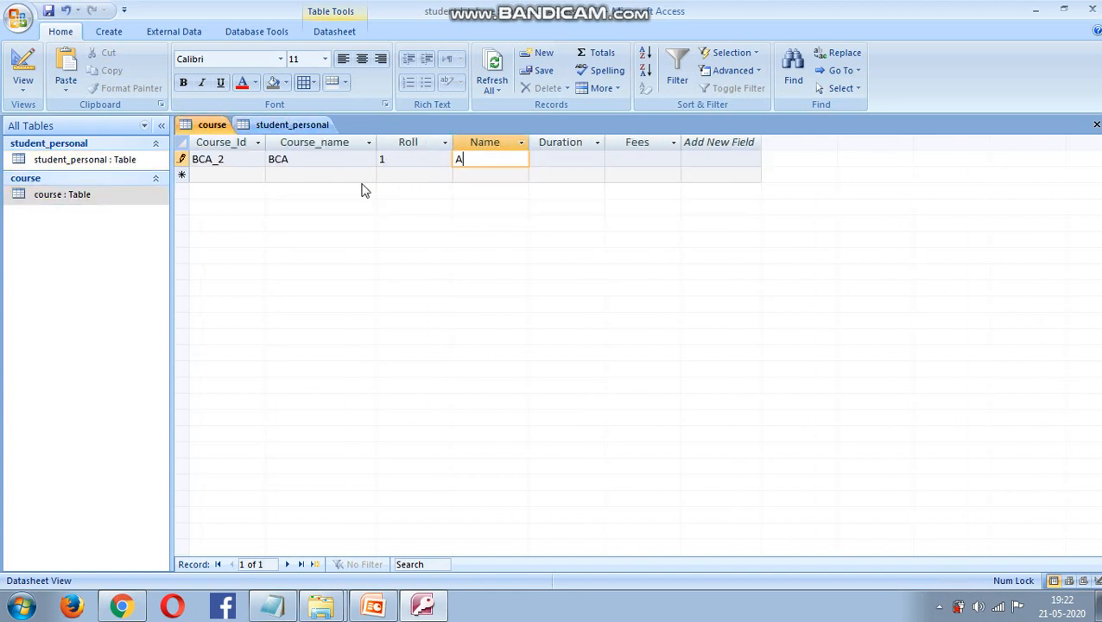
type("kriti")
key("Tab")
left_click(362, 177)
type("2")
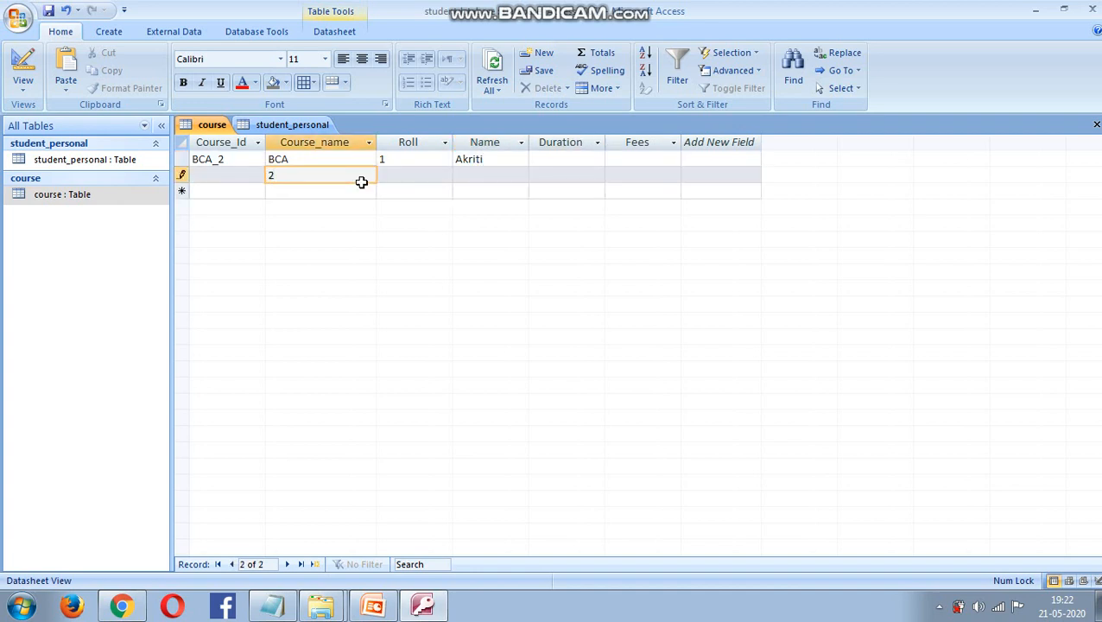
left_click(561, 157)
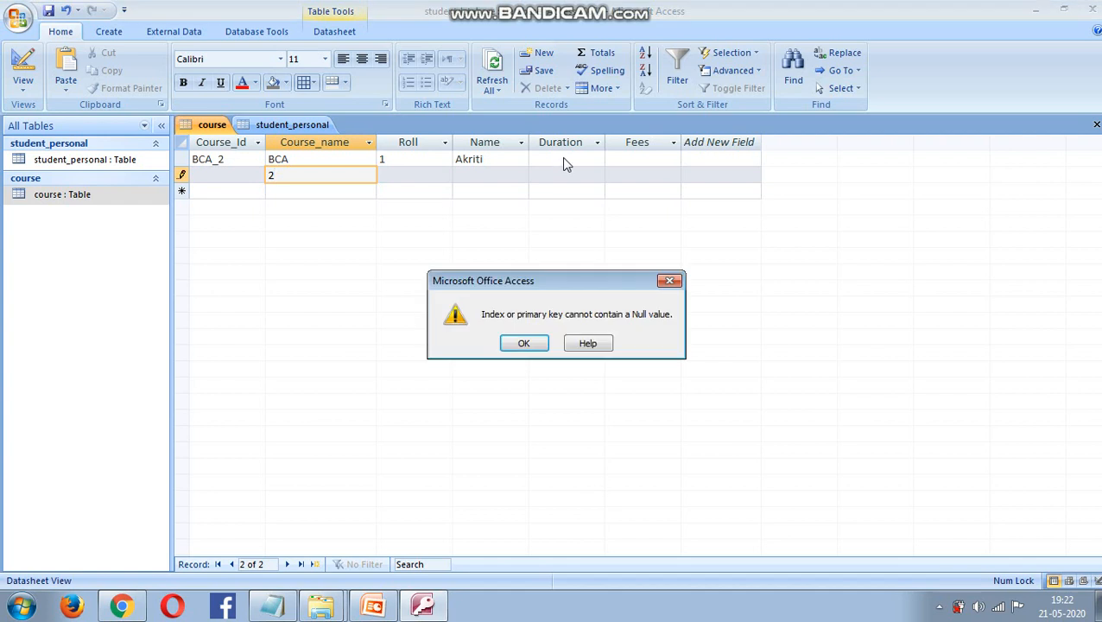
- Dismiss the null primary key errors and delete the stray 2 from the second record
left_click(530, 347)
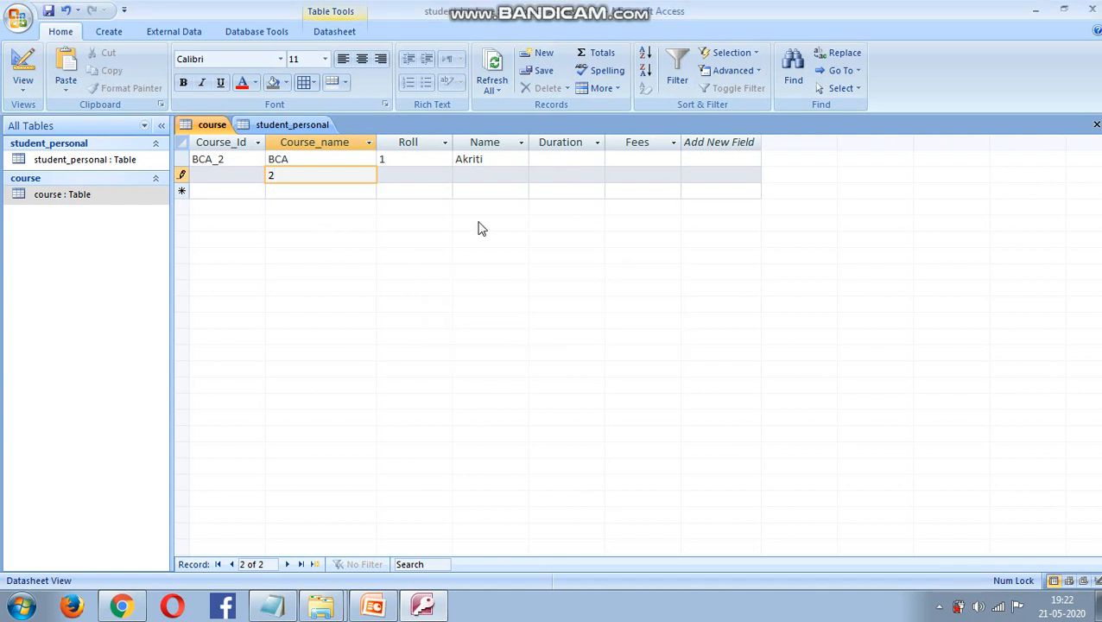
key("BackSpace")
left_click(553, 159)
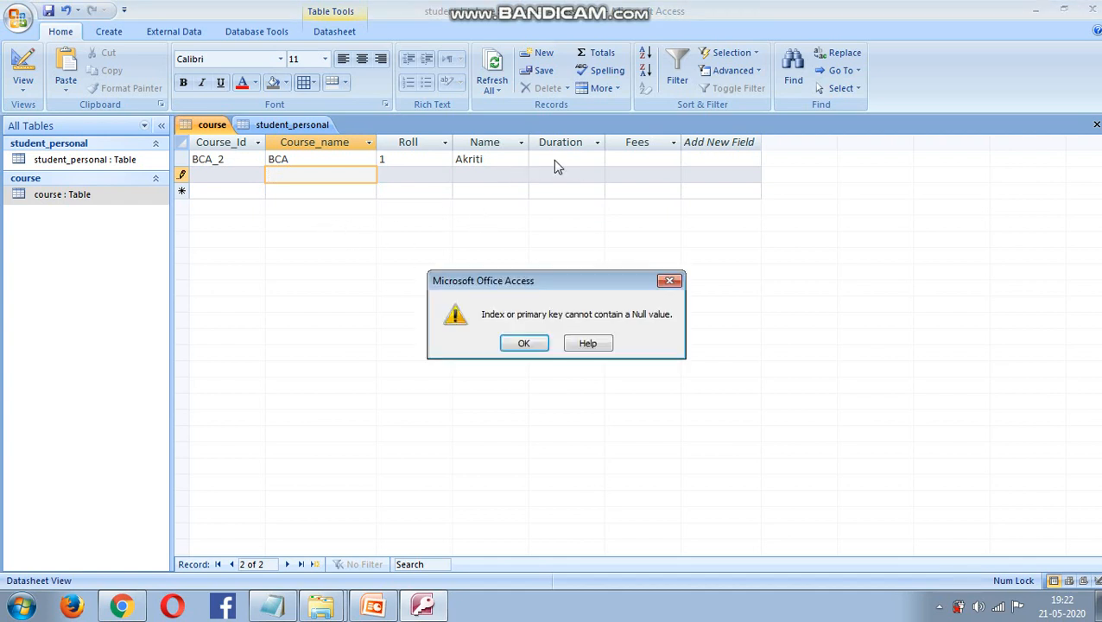
left_click(530, 347)
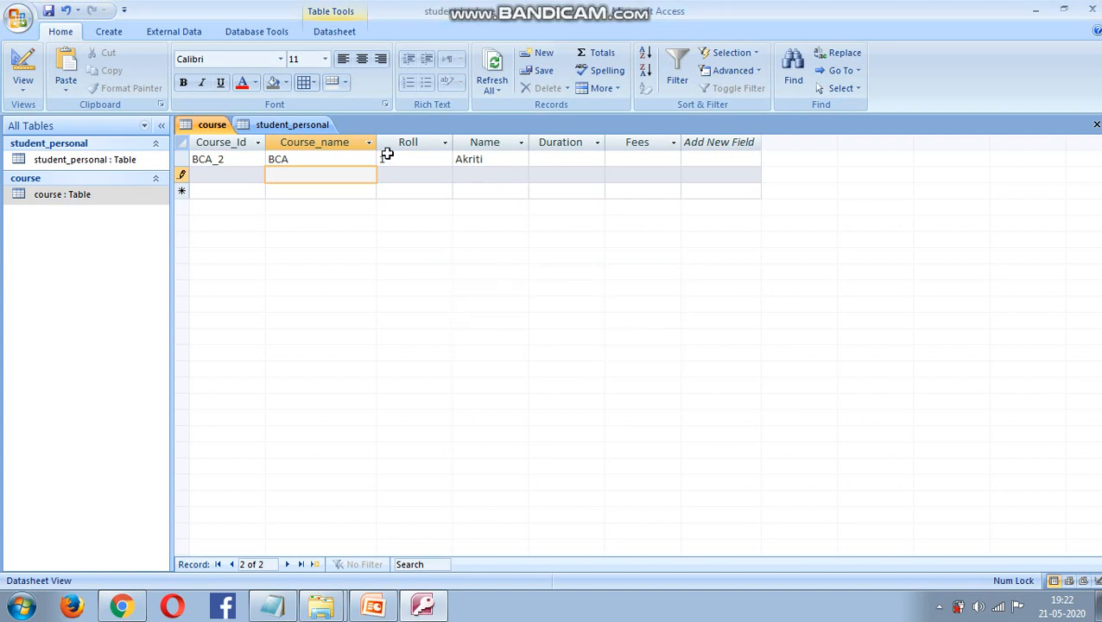
left_click(221, 164)
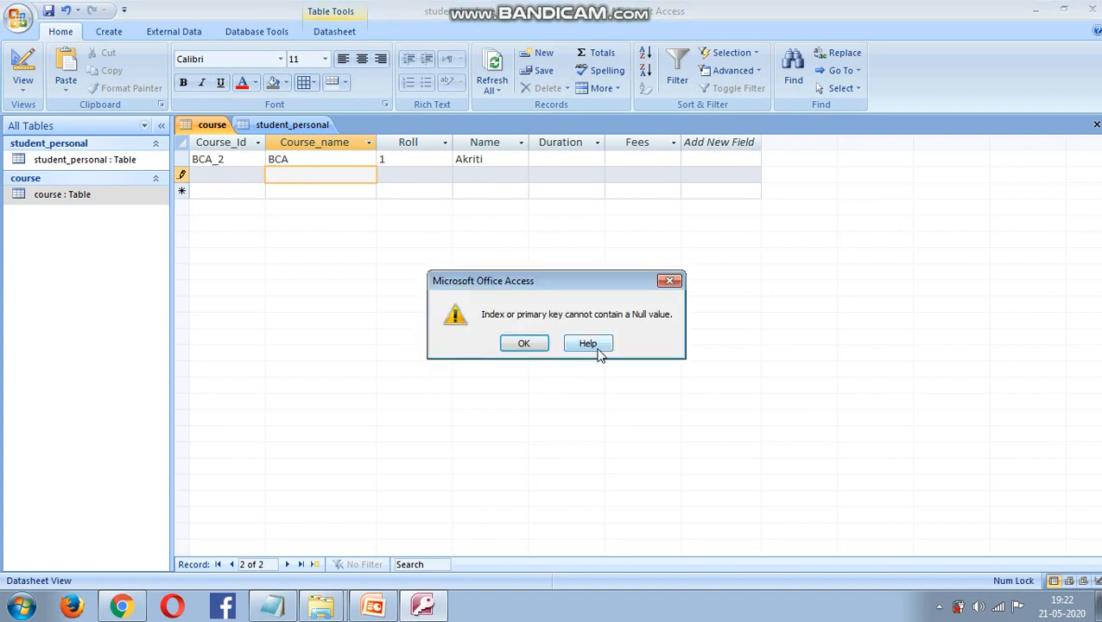
left_click(535, 345)
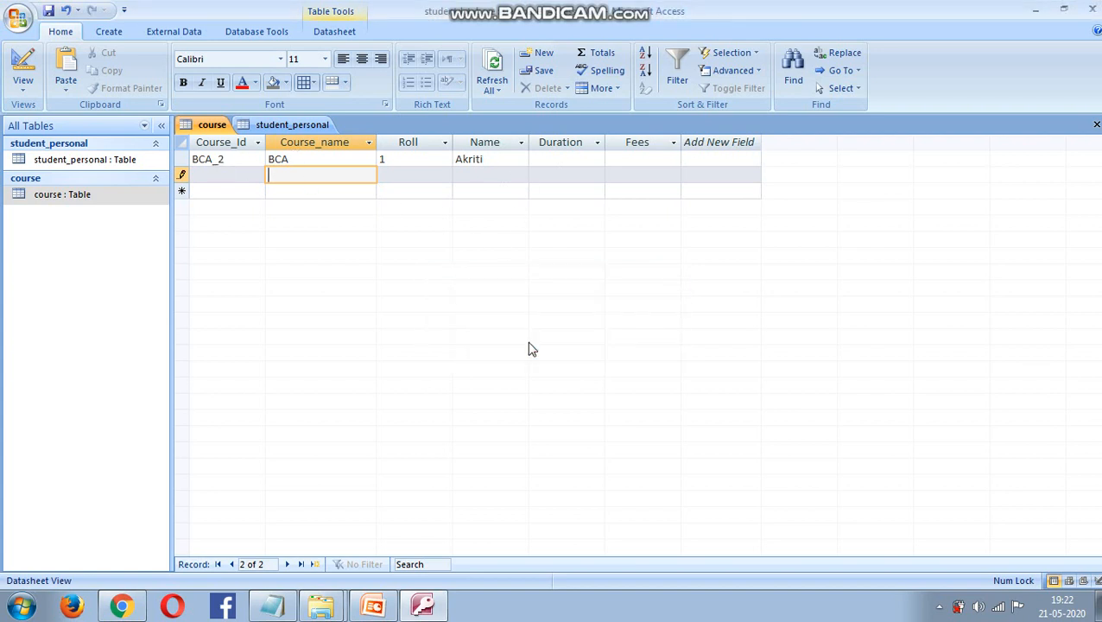
left_click(207, 174)
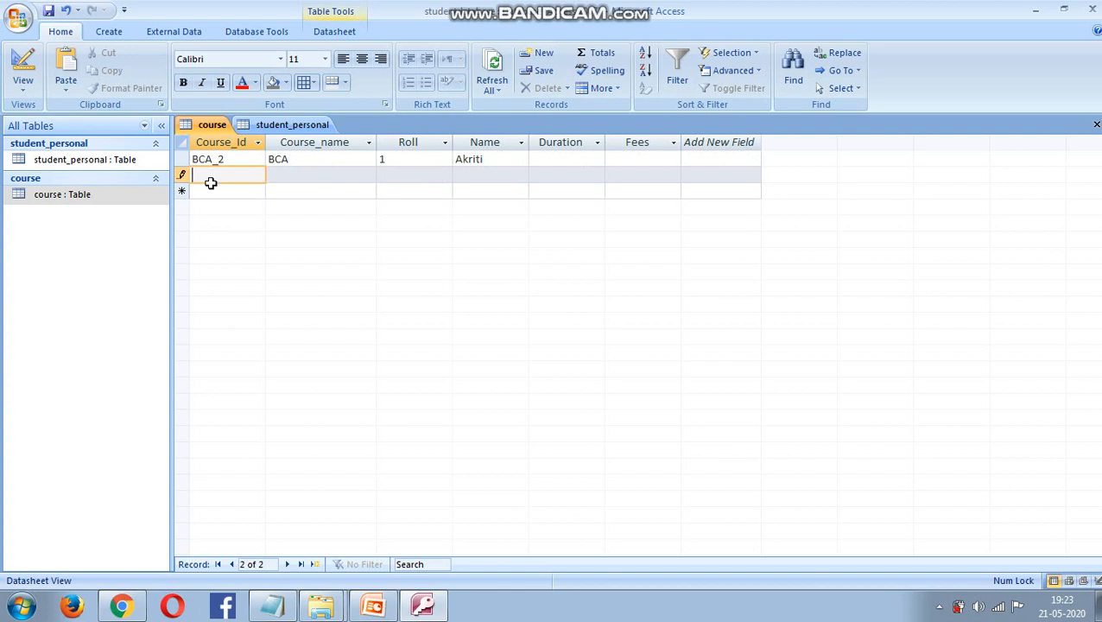
left_click(180, 179)
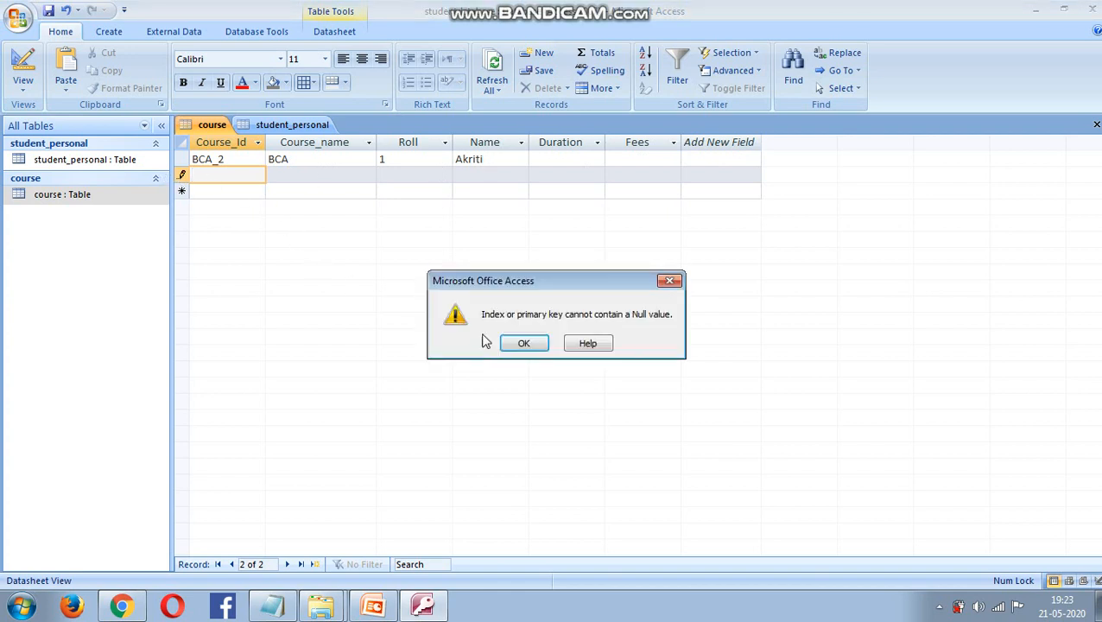
left_click(518, 345)
- Enter Course_Id BCA_3, and give the first record Duration 22 years and Fees 50000
type("B")
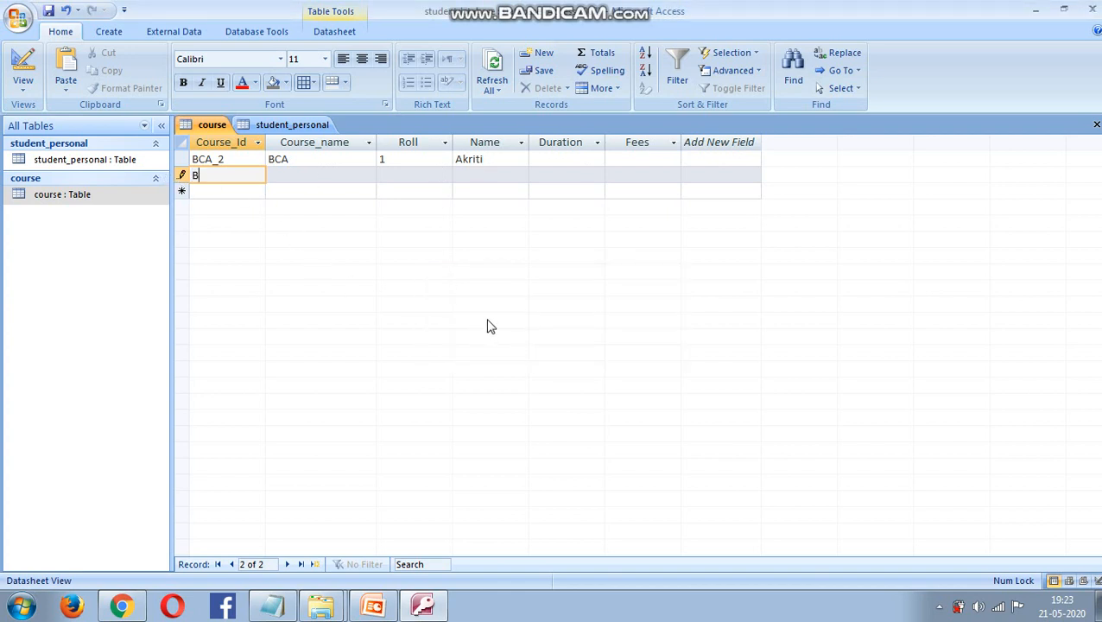
type("CA_3")
left_click(563, 158)
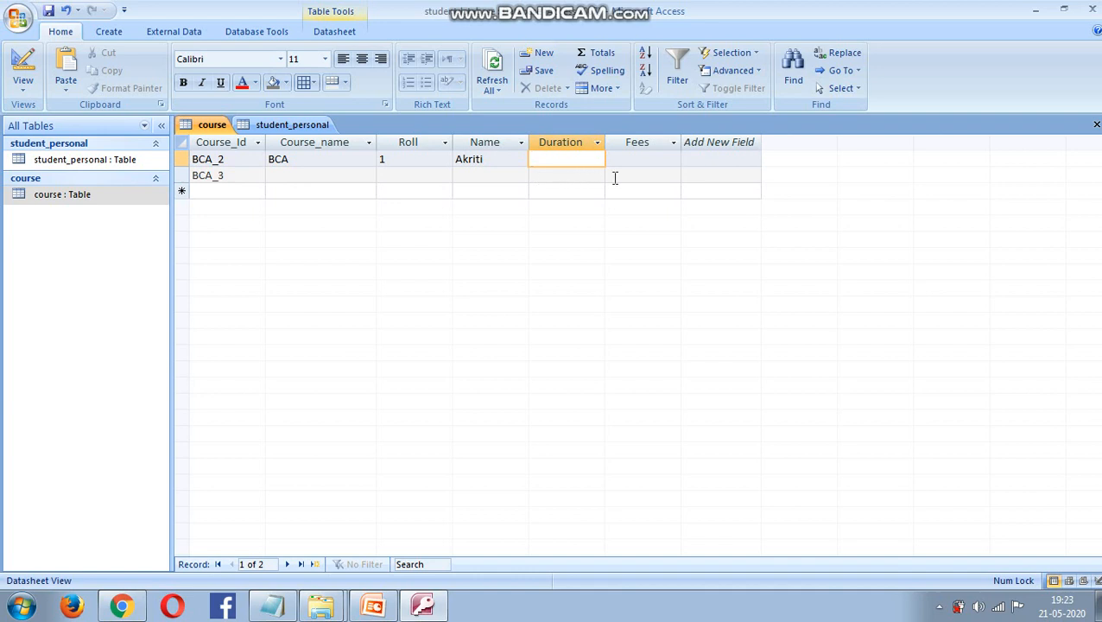
type("22")
type(" year")
type("s")
left_click(636, 160)
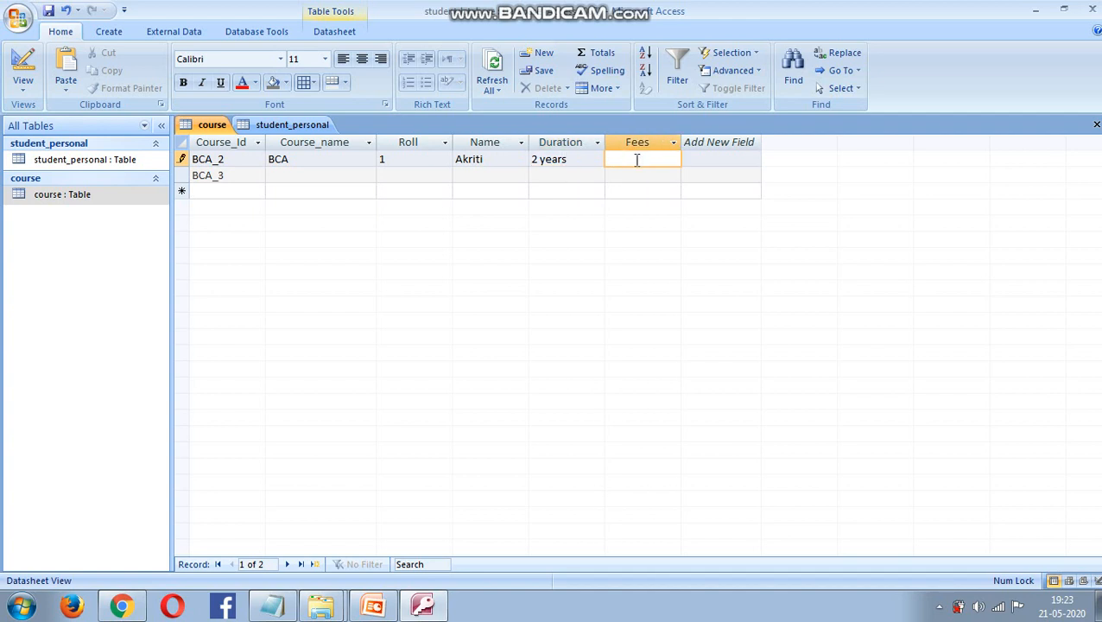
type("50000")
- Fill the BCA_3 row with BCA, Roll 5, the student's name, 3 years and 70000, then save
left_click(299, 175)
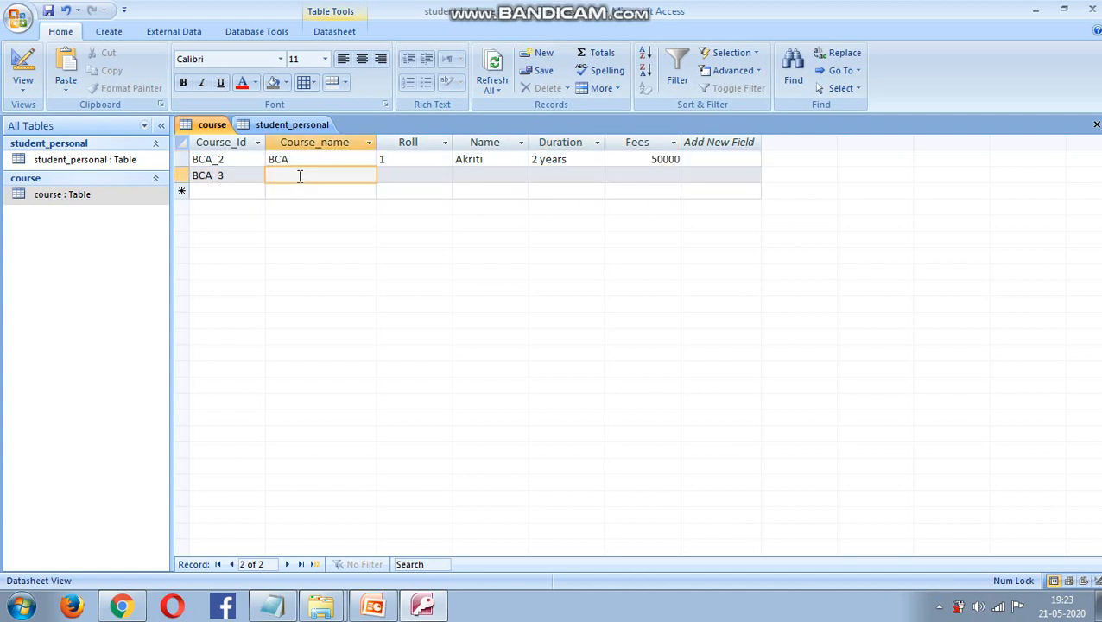
type("BCA")
left_click(423, 175)
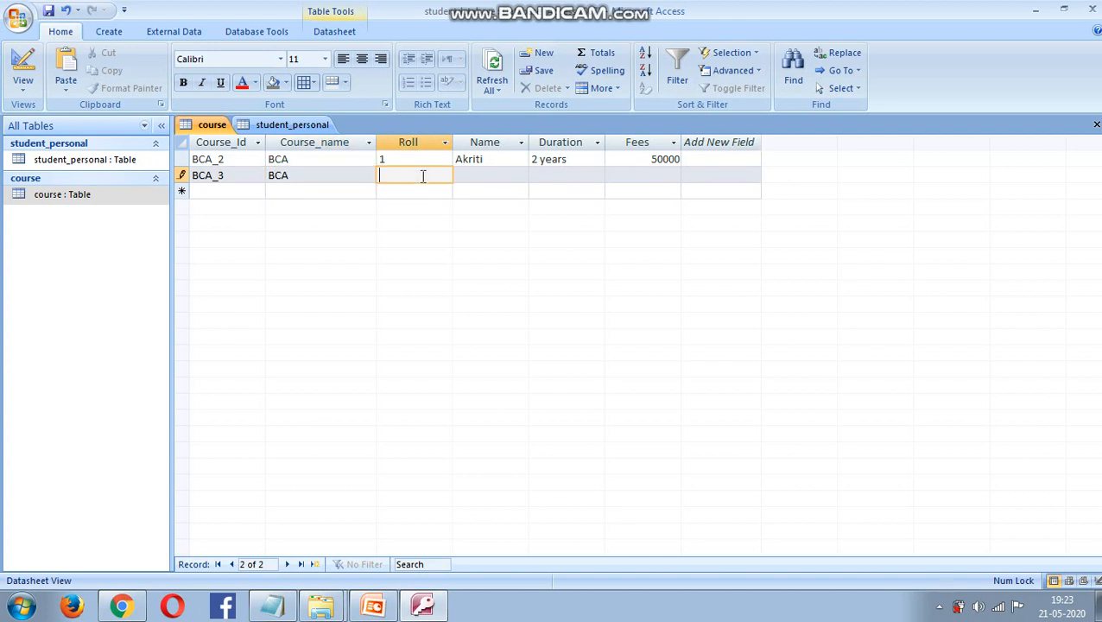
type("5")
left_click(499, 175)
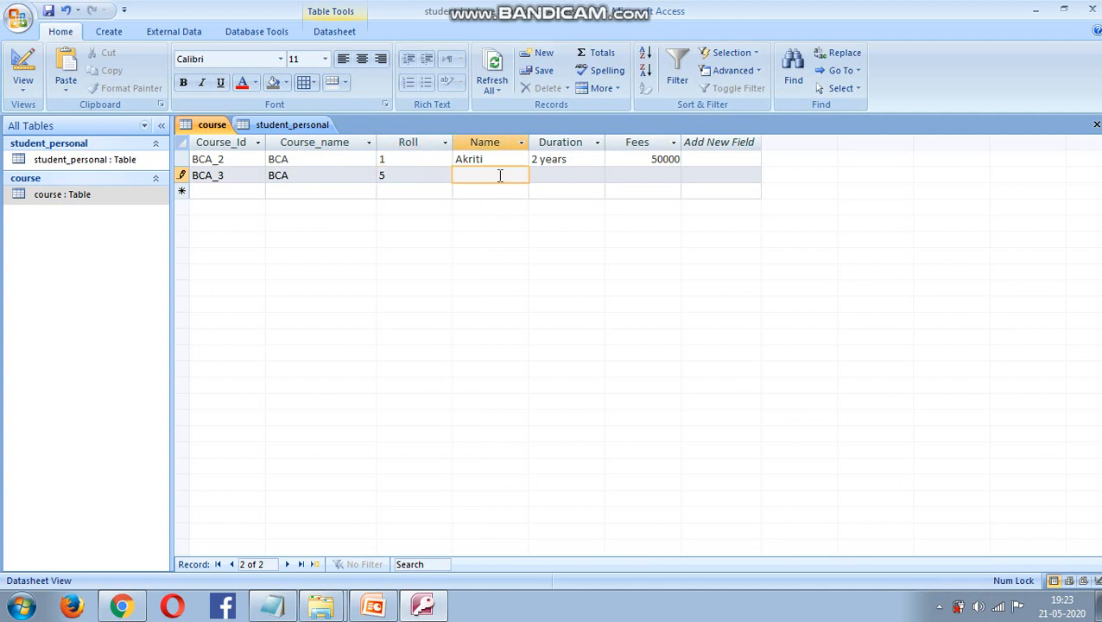
type("Biresh")
left_click(567, 177)
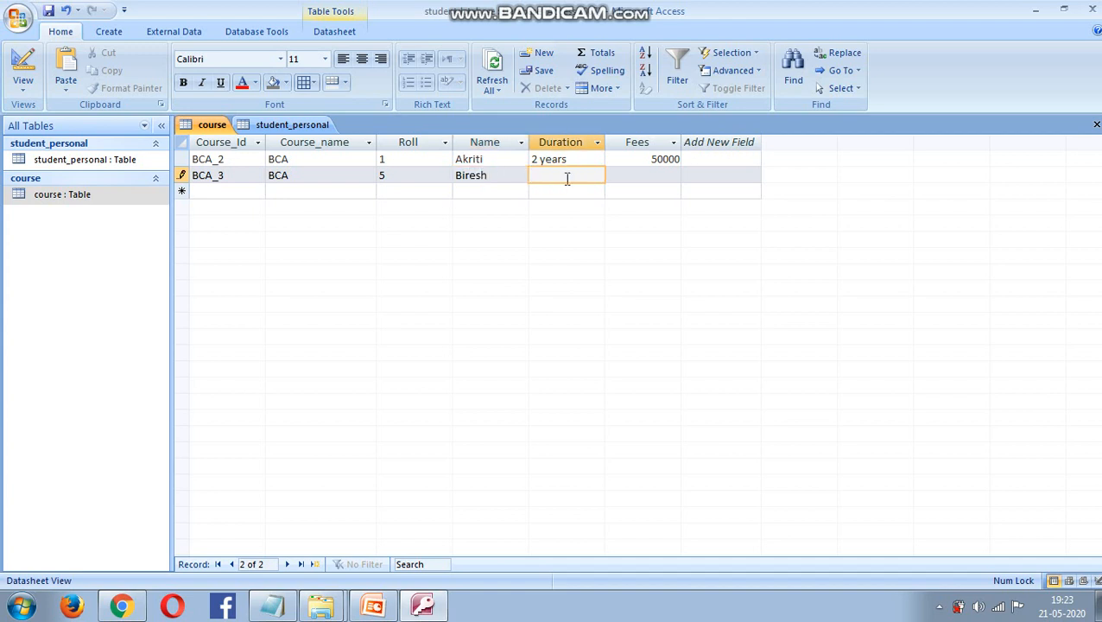
type("3 years")
key("Tab")
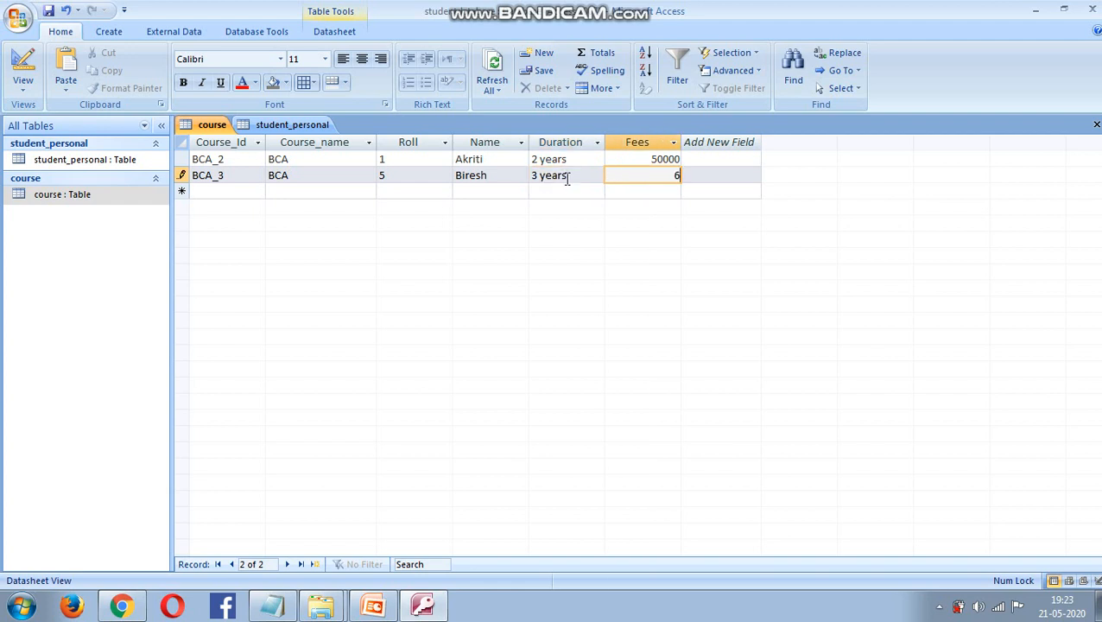
type("70000")
left_click(484, 194)
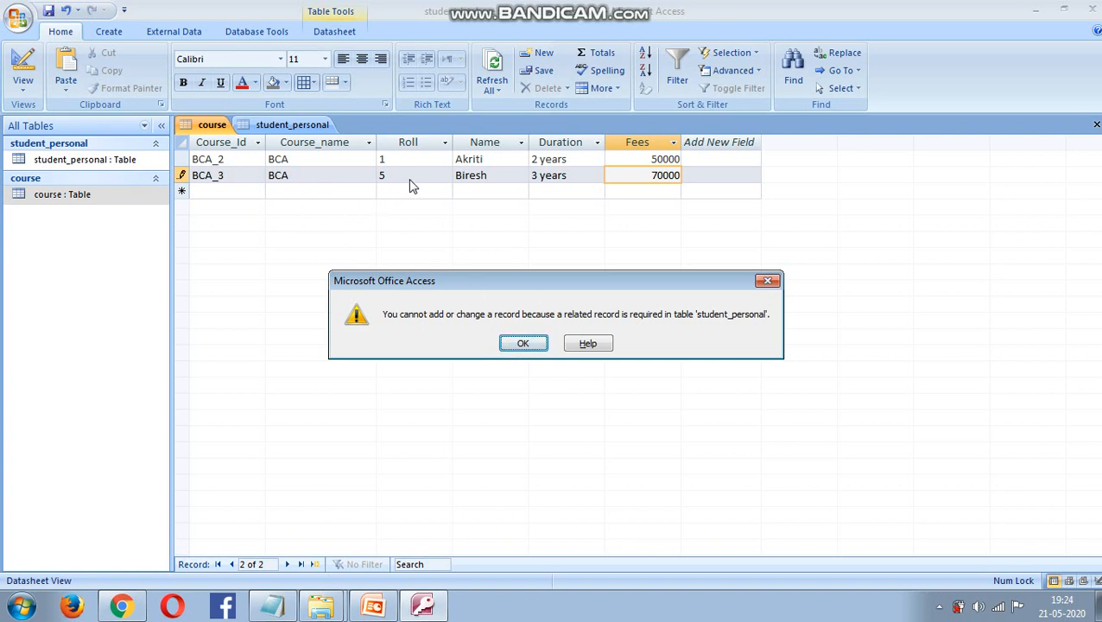
- Dismiss the error and change BCA_3 to Roll 2 with that student's name from student_personal
left_click(516, 342)
double_click(143, 161)
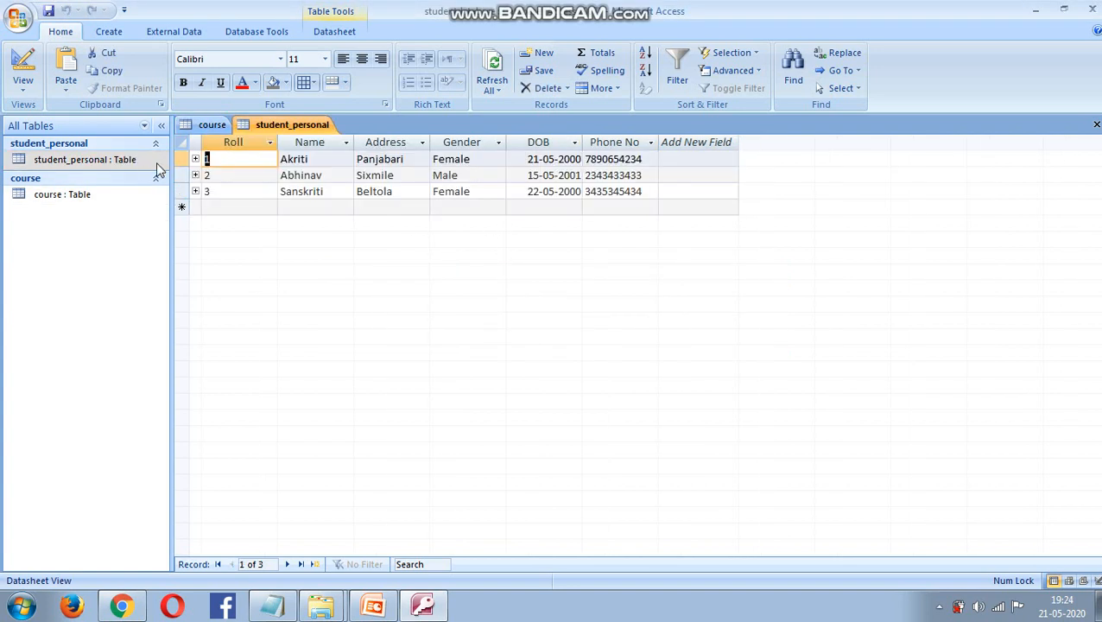
double_click(86, 198)
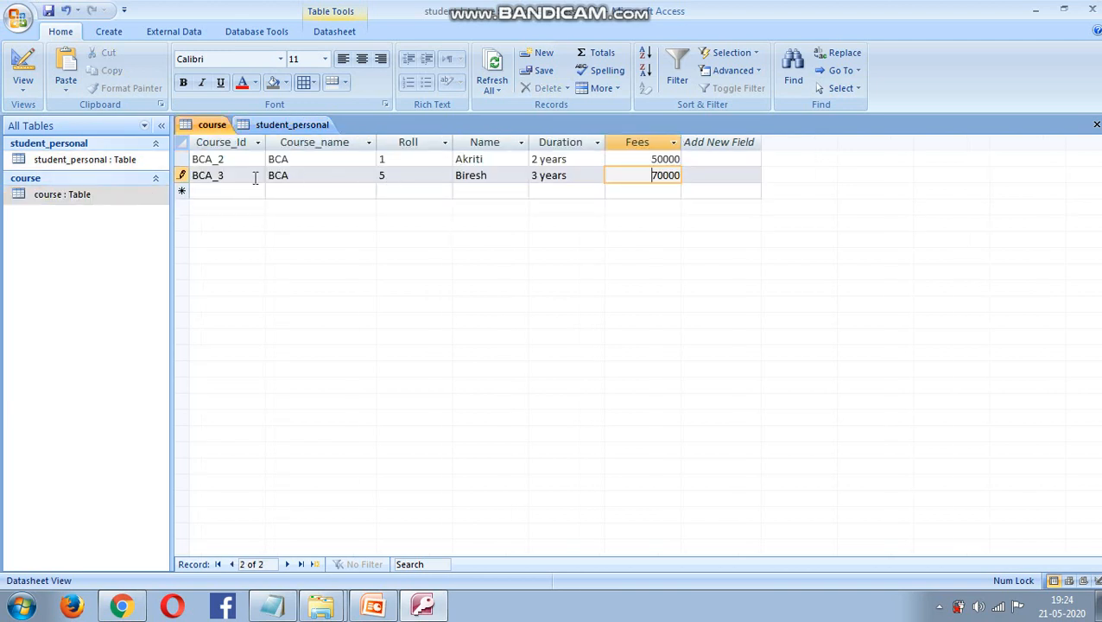
left_click(388, 175)
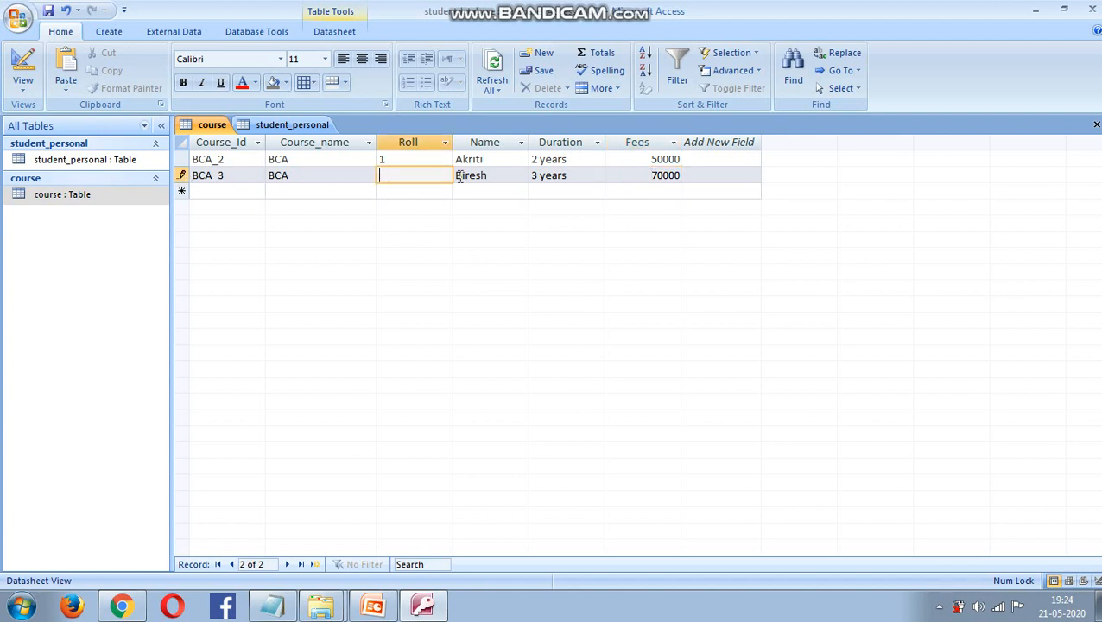
type("2")
left_click(492, 173)
key("BackSpace")
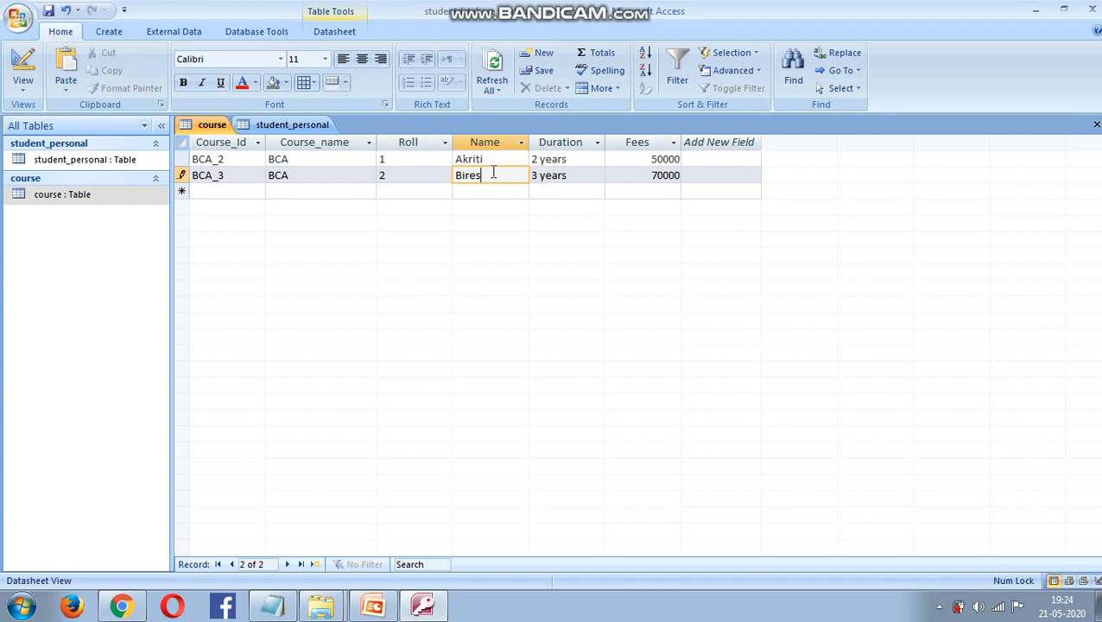
key("BackSpace")
key("BackSpace")
key("BackSpace")
key("BackSpace")
key("BackSpace")
type("Abhinav")
left_click(228, 191)
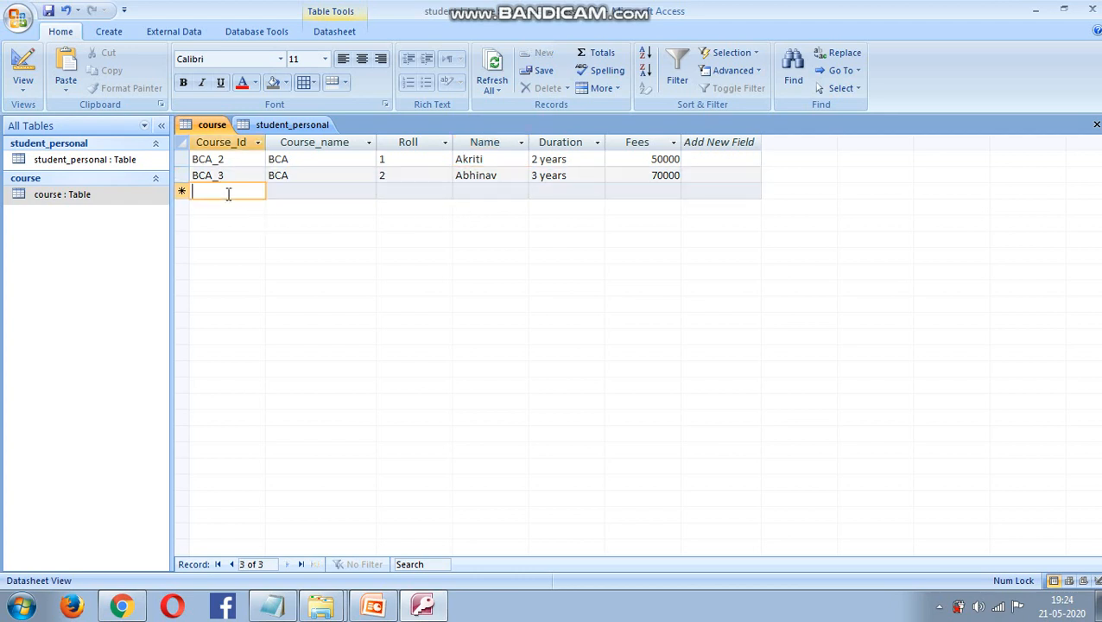
- Add record MCA_3 with course MCA, Roll 3, the student's name, 3 year duration and Fees 10000
type("MCA")
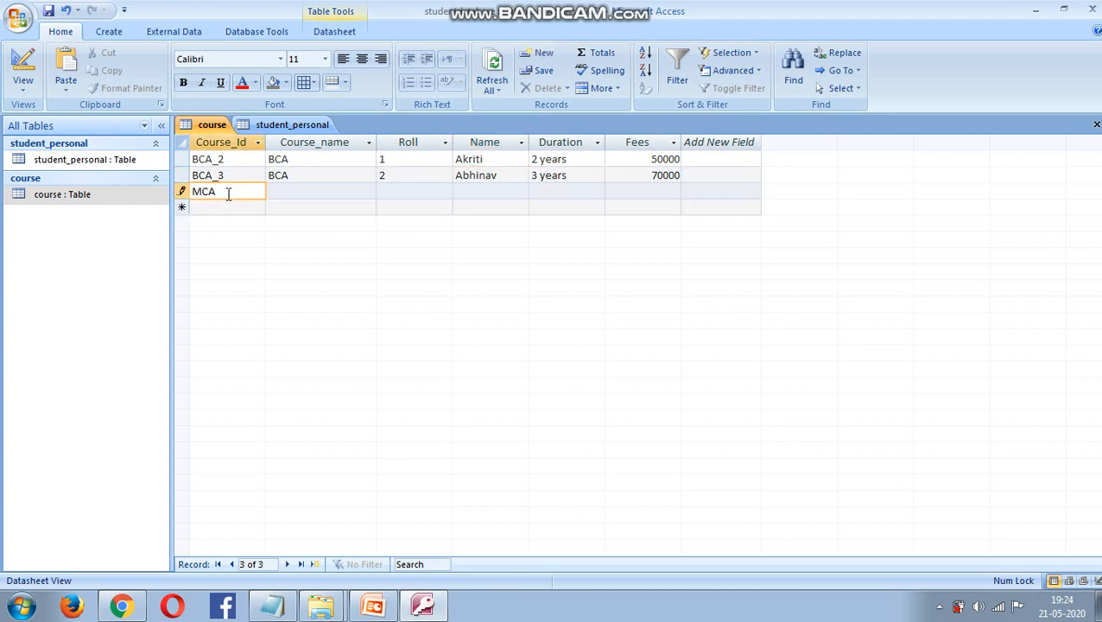
type("_4")
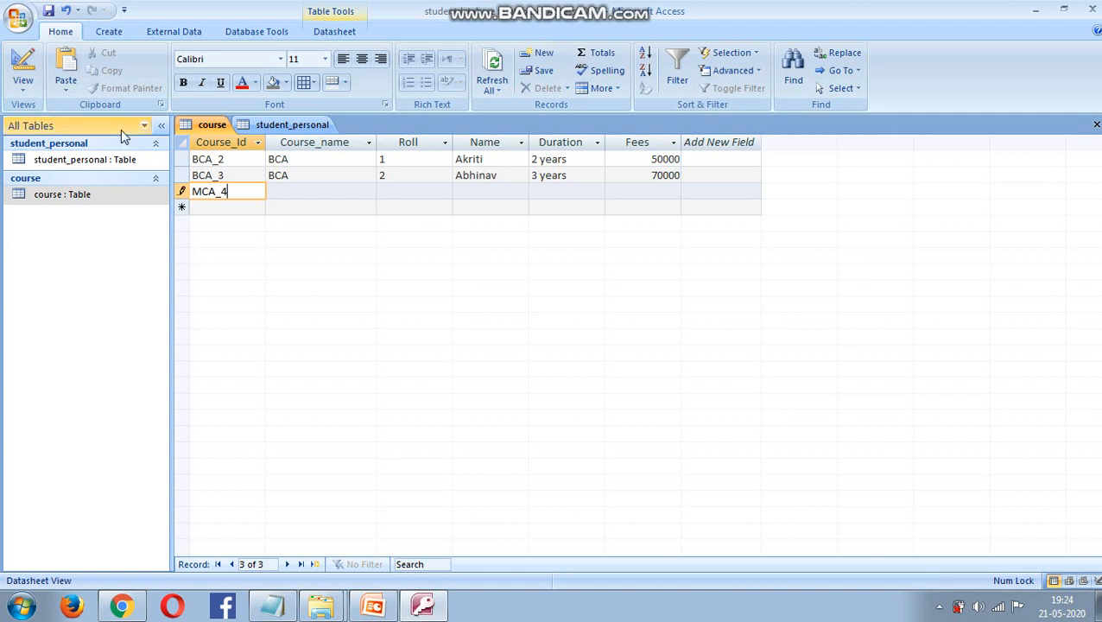
key("BackSpace")
type("3")
key("Tab")
type("MC")
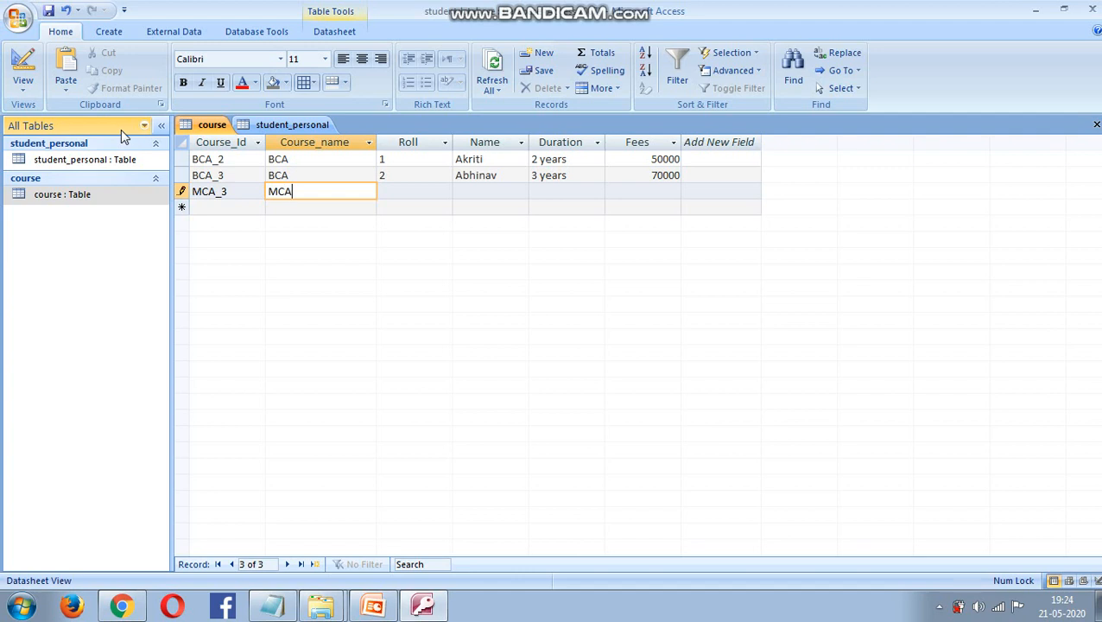
key("Tab")
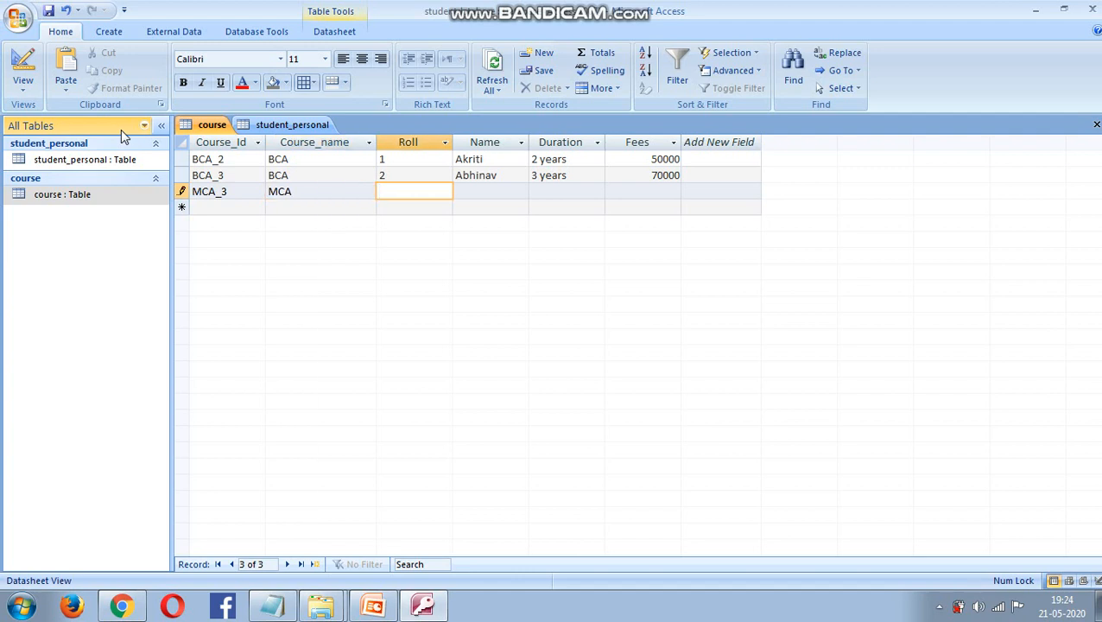
type("3")
key("Tab")
type("S")
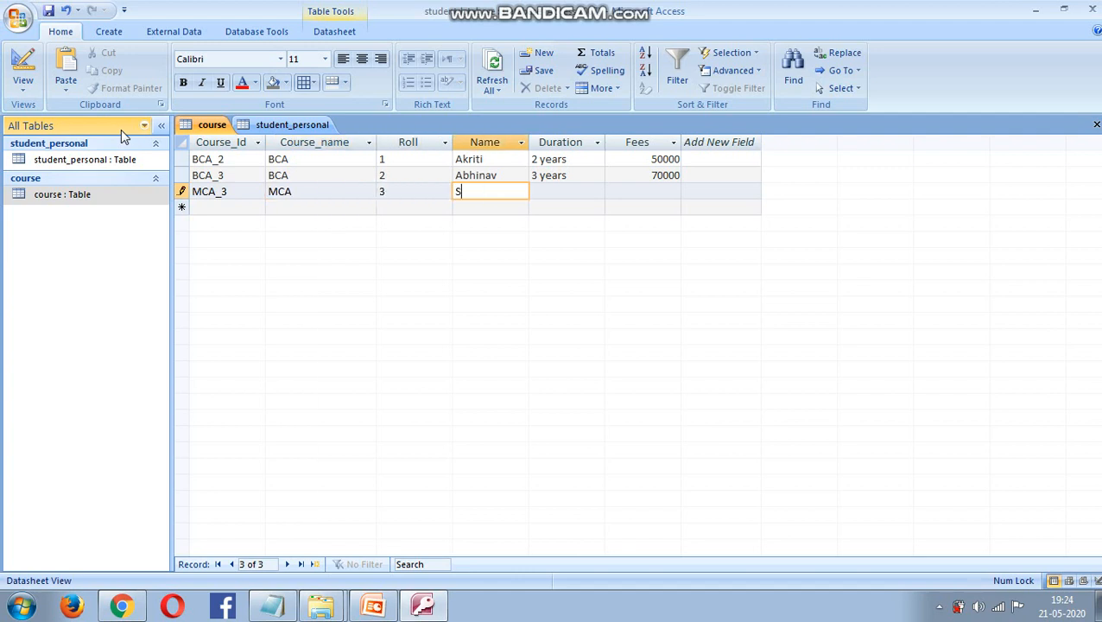
type("abskriti")
left_click(553, 192)
type("3 ")
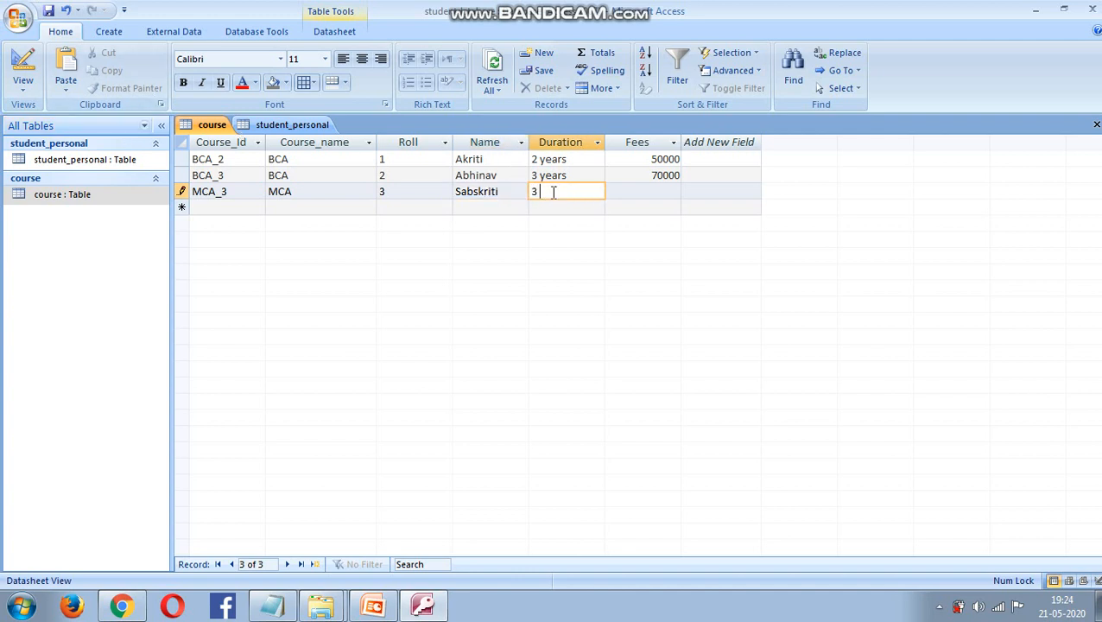
type("years")
key("Tab")
type("10000")
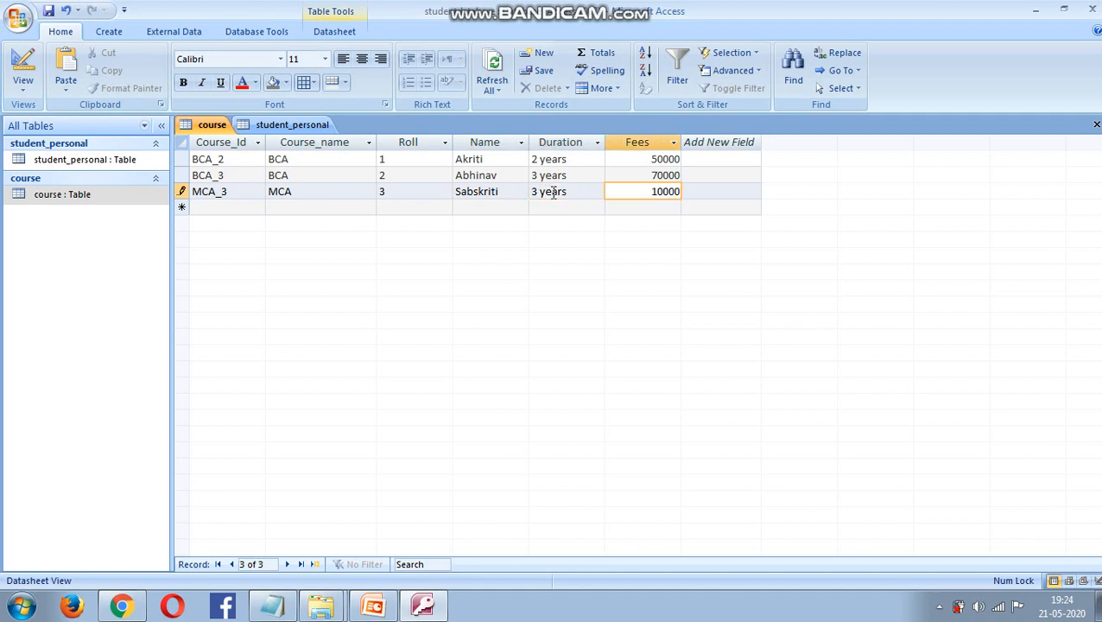
left_click(125, 195)
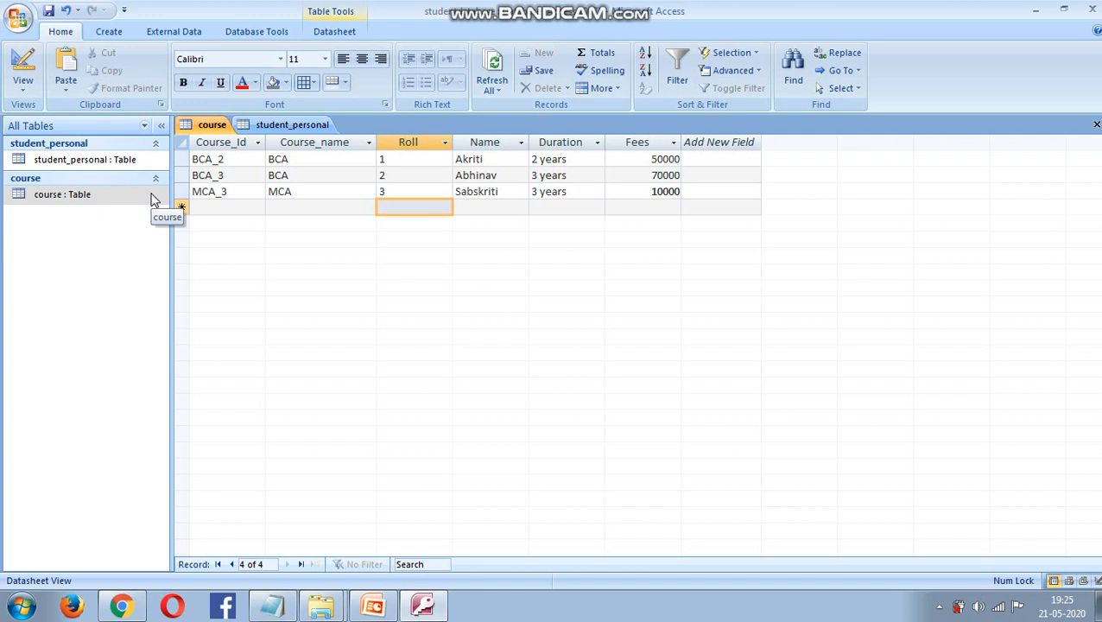
- Open student_personal, expand the course subdatasheets for rolls 1, 2 and 3, then collapse them
double_click(112, 162)
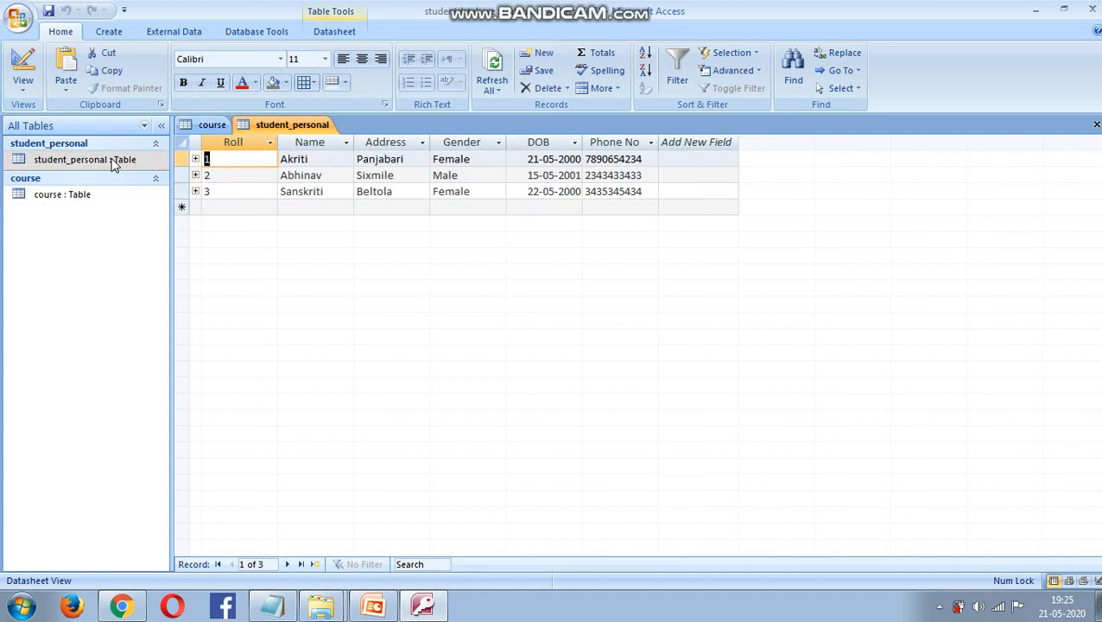
left_click(195, 160)
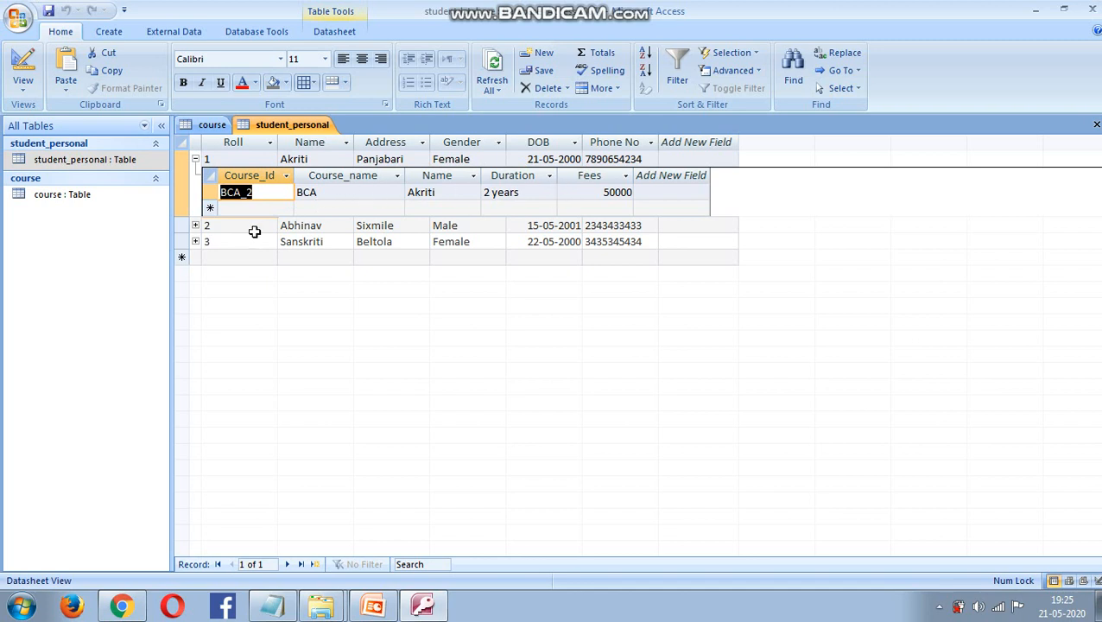
left_click(195, 225)
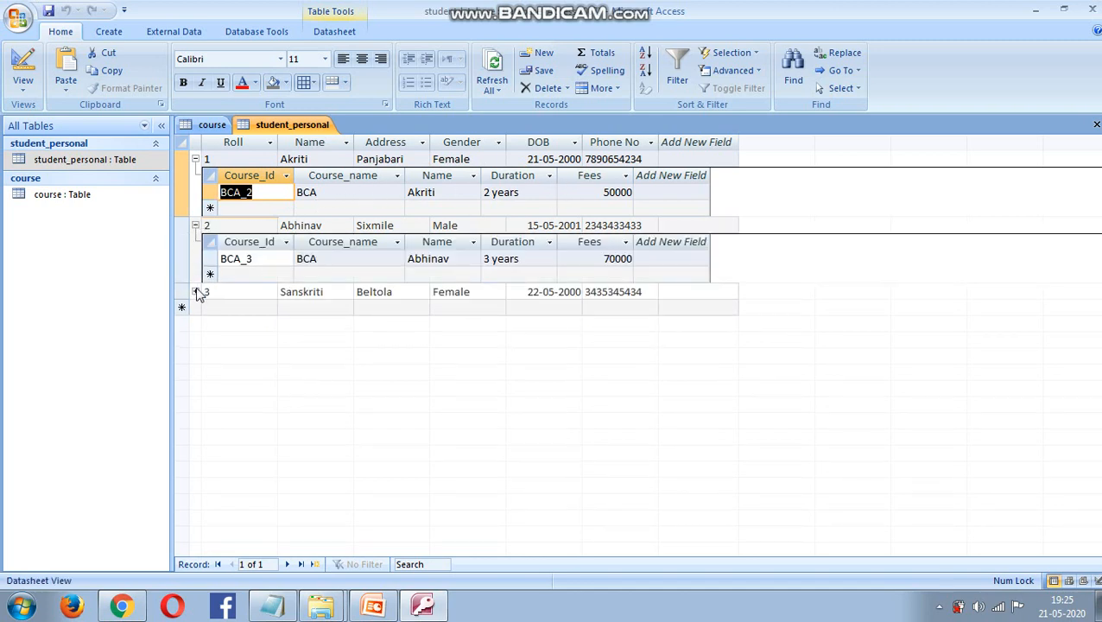
left_click(195, 292)
left_click(195, 291)
left_click(195, 225)
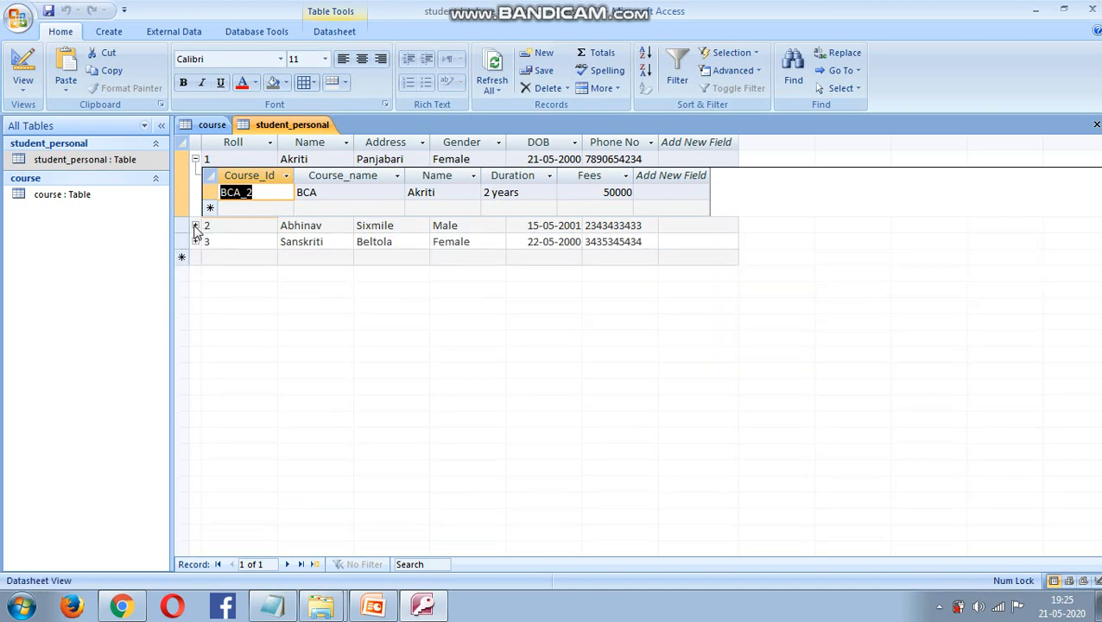
left_click(195, 158)
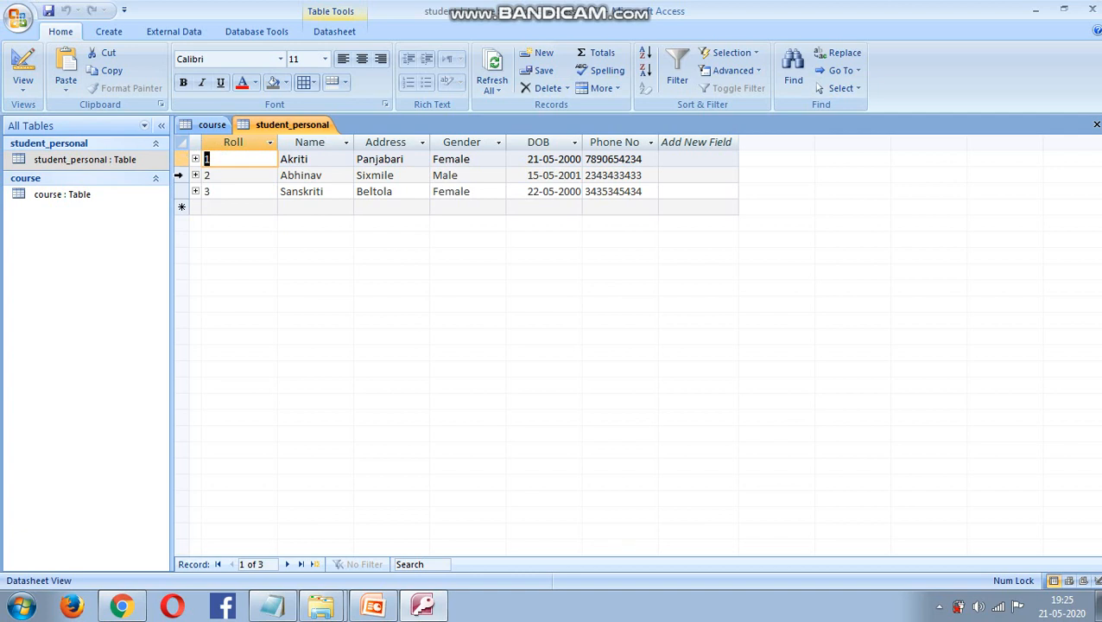
- Delete the Roll 2 student record, confirm the cascade, and open the course table to check it
right_click(178, 176)
left_click(227, 206)
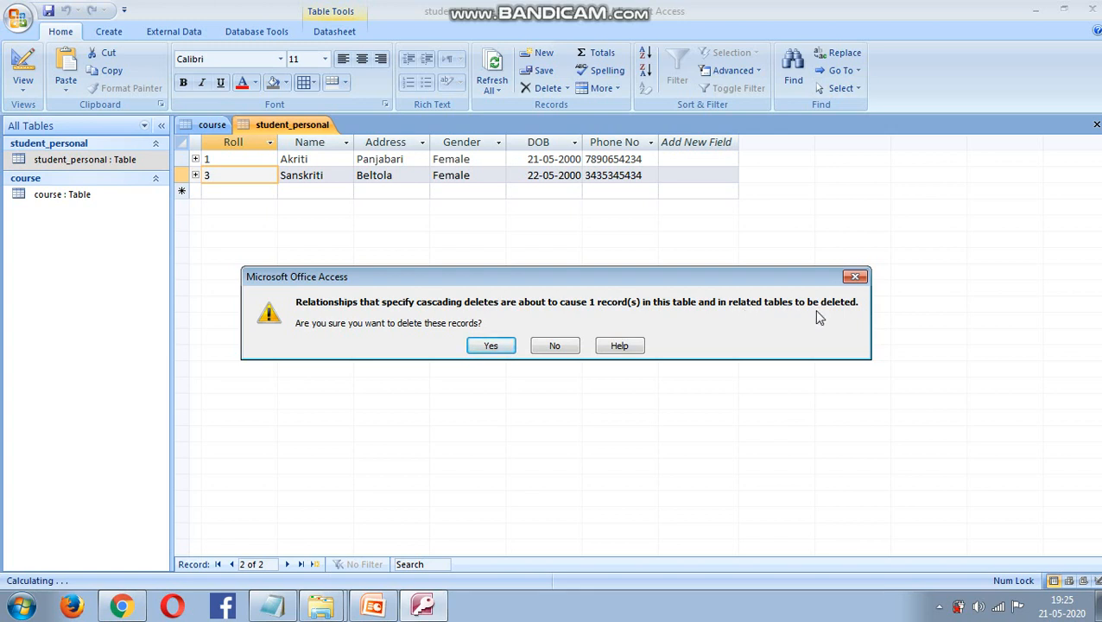
left_click(490, 346)
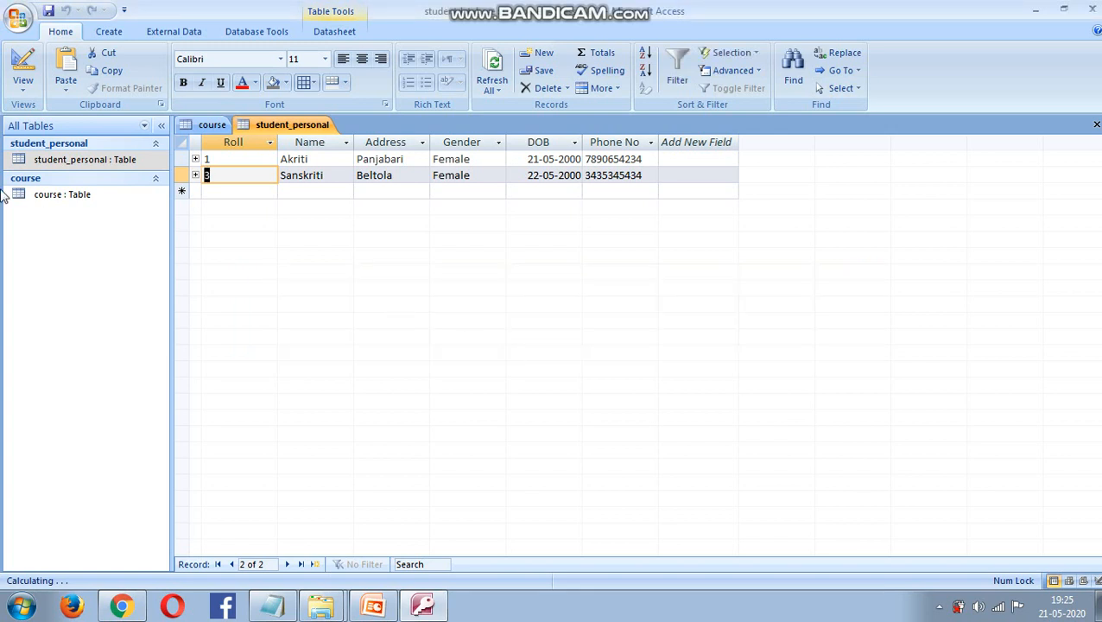
double_click(35, 194)
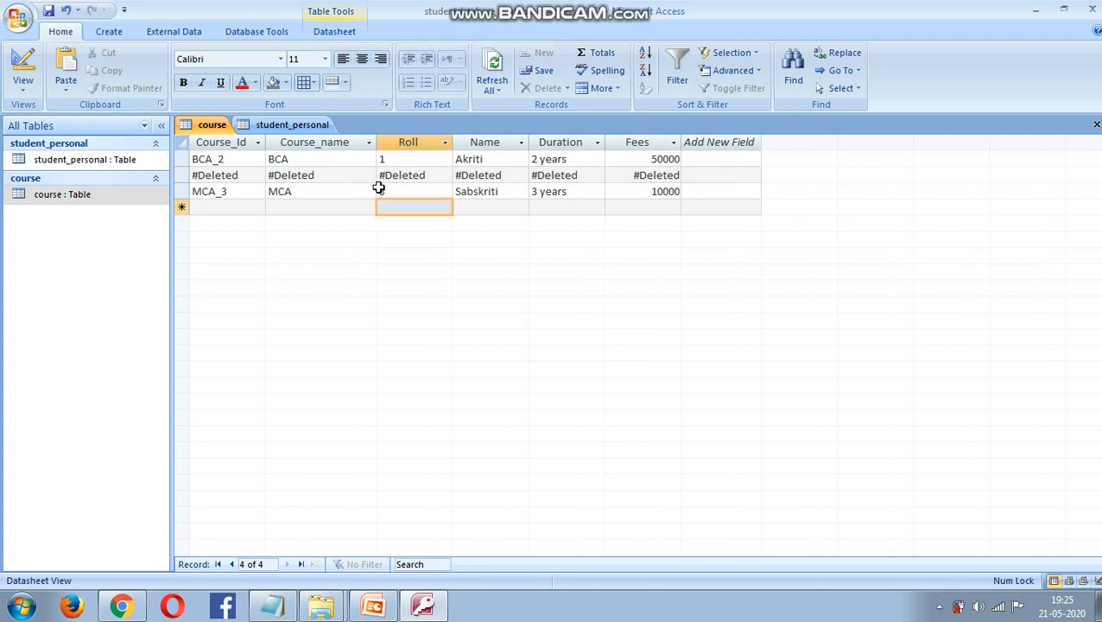